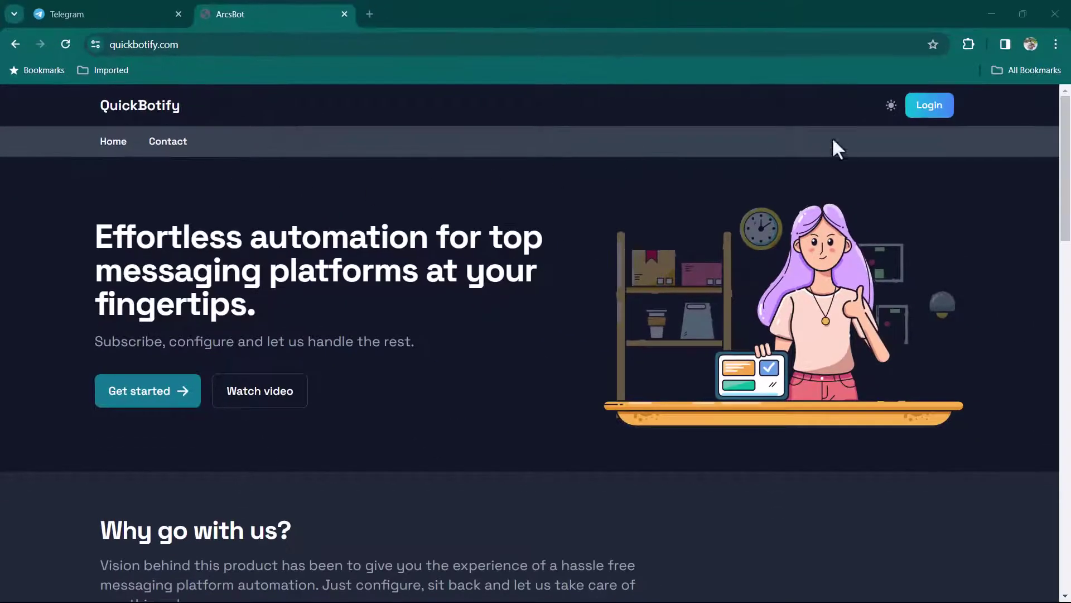
- Sign in to QuickBotify with a Google account and scroll down to the Latest Bots cards
{"action": "left_click", "coordinate": [925, 109]}
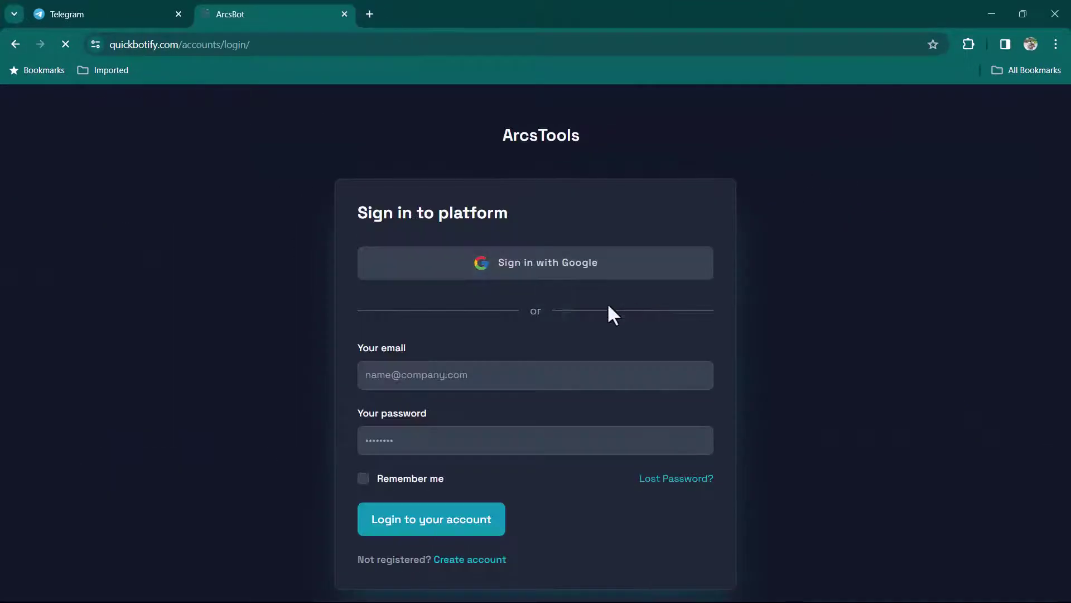
{"action": "left_click", "coordinate": [537, 289]}
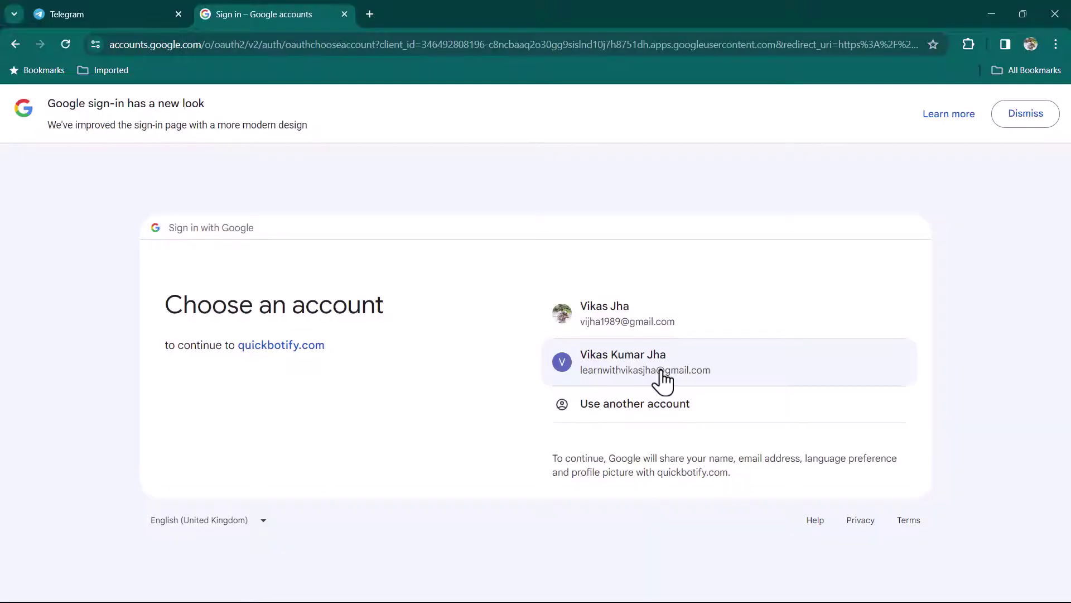
{"action": "left_click", "coordinate": [662, 370]}
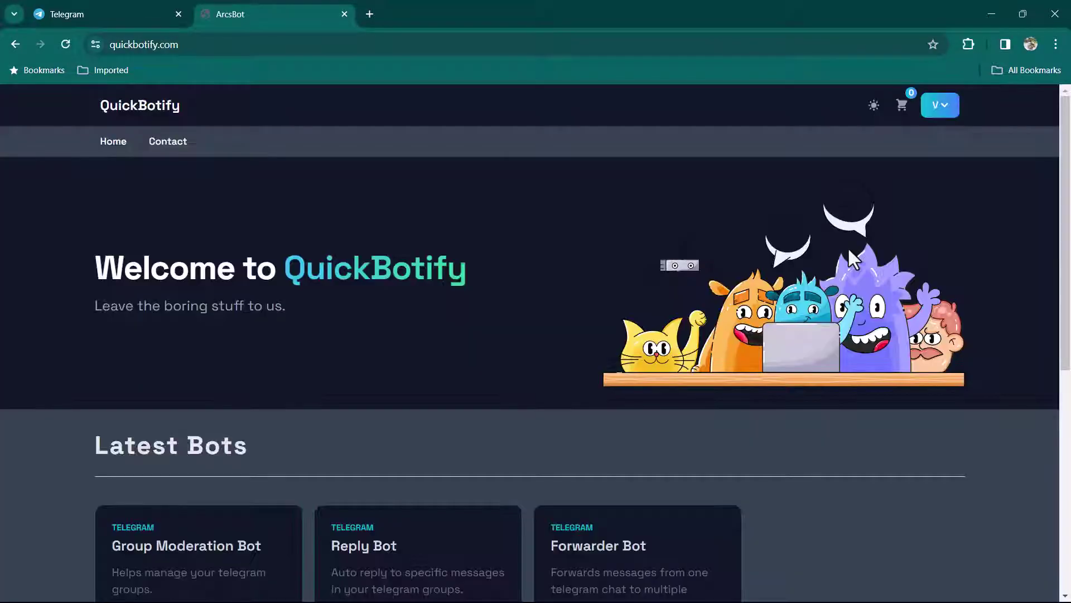
{"action": "scroll", "coordinate": [854, 259], "scroll_direction": "down", "scroll_amount": 1}
{"action": "scroll", "coordinate": [853, 259], "scroll_direction": "down", "scroll_amount": 2}
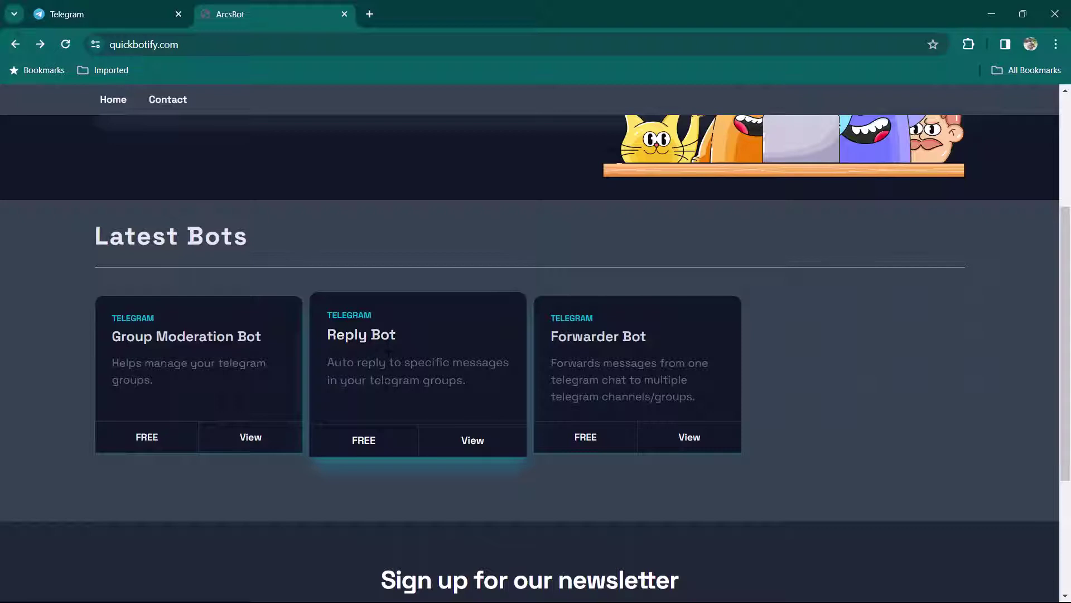
- Add the free Reply Bot to the cart and proceed to checkout
{"action": "left_click", "coordinate": [381, 442]}
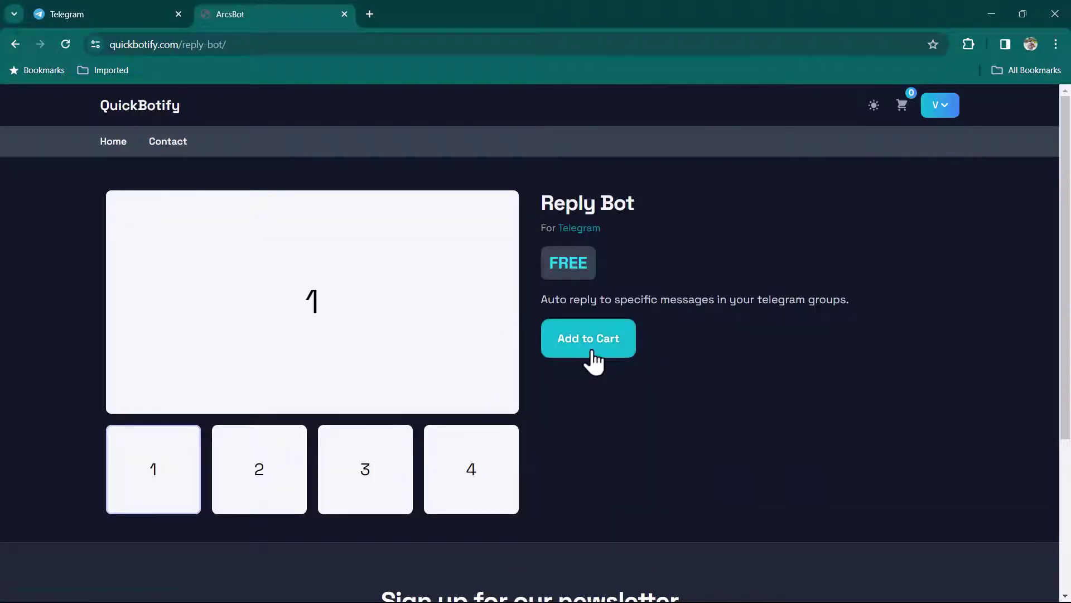
{"action": "left_click", "coordinate": [597, 362]}
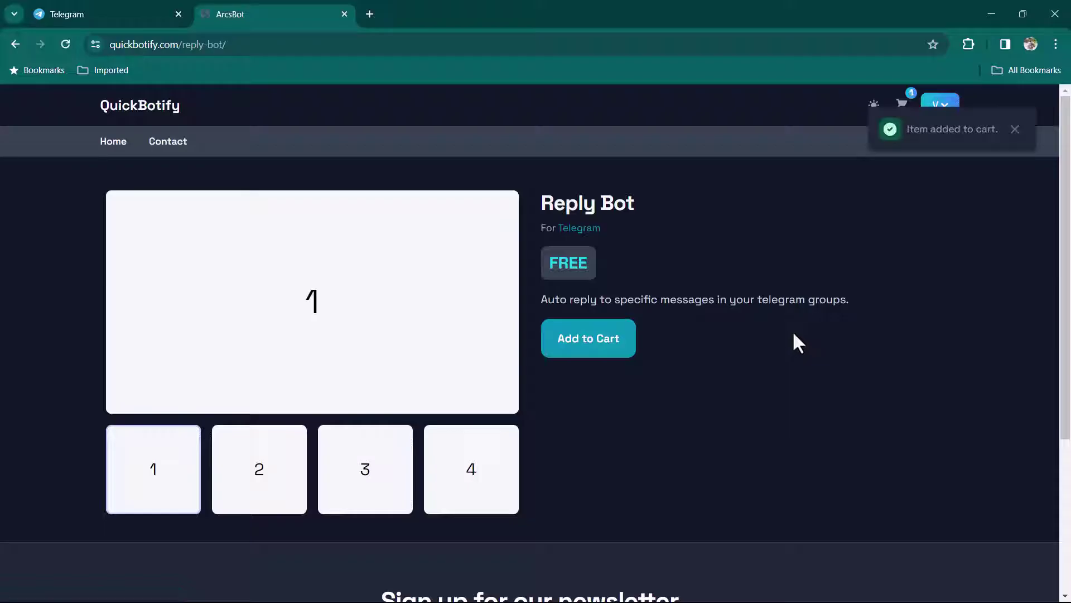
{"action": "left_click", "coordinate": [1015, 130]}
{"action": "left_click", "coordinate": [900, 110]}
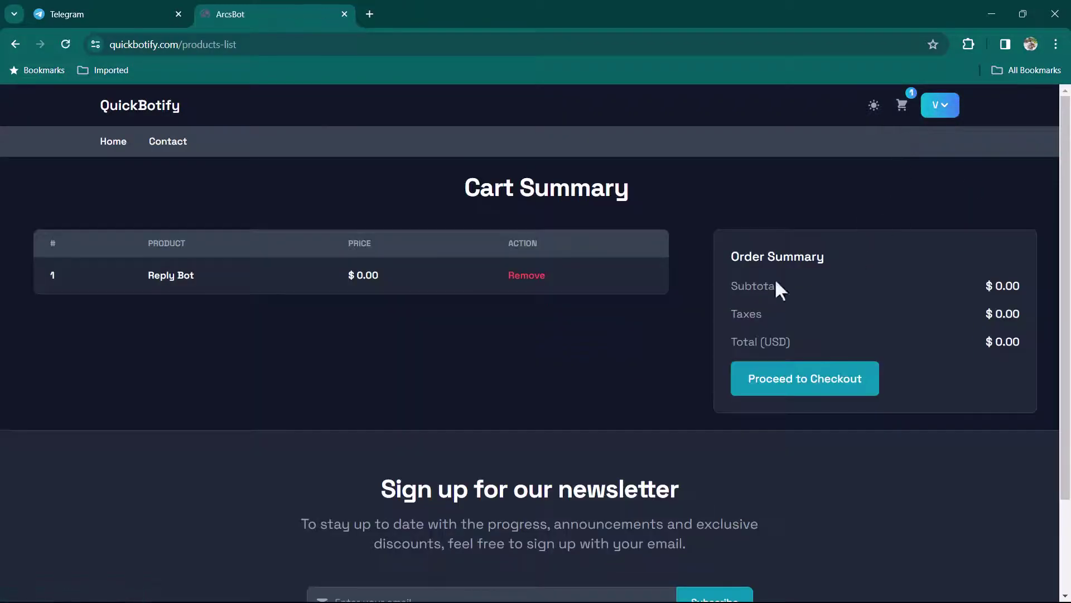
{"action": "left_click", "coordinate": [789, 387]}
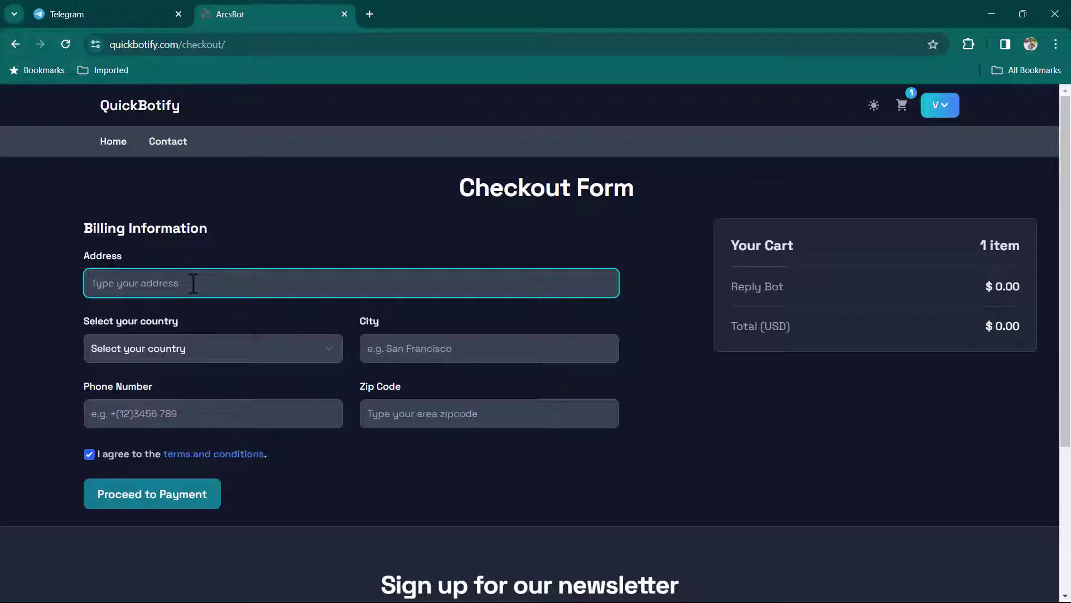
- Enter a Delhi, India billing address with phone number and zip code, then place the order
{"action": "type", "text": "Delhi"}
{"action": "key", "text": "Tab"}
{"action": "key", "text": "i"}
{"action": "key", "text": "Tab"}
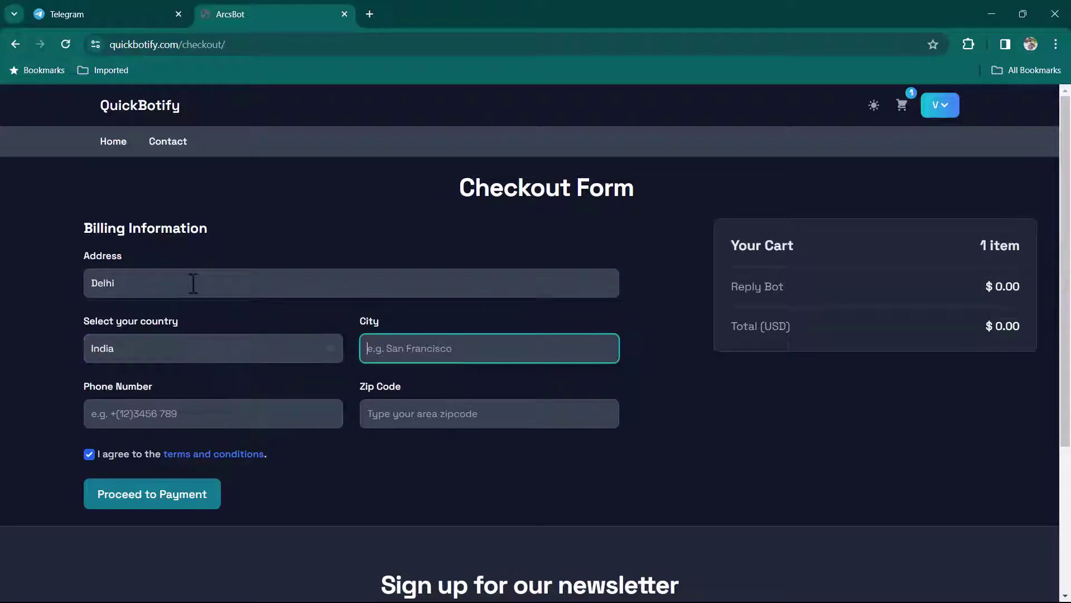
{"action": "type", "text": "Delhi"}
{"action": "key", "text": "Tab"}
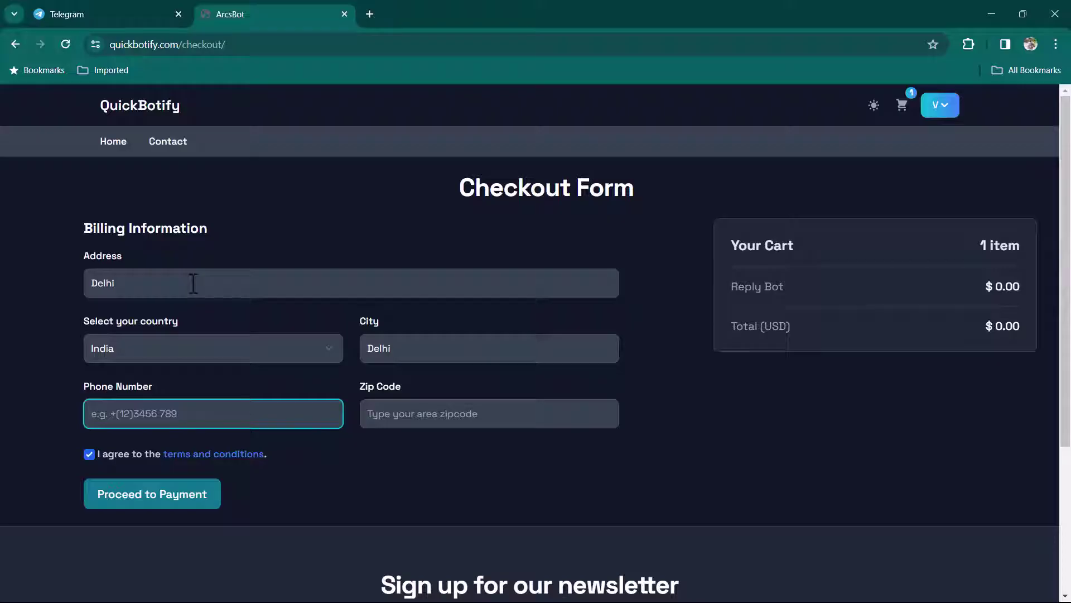
{"action": "type", "text": "+919234234"}
{"action": "left_click", "coordinate": [449, 414]}
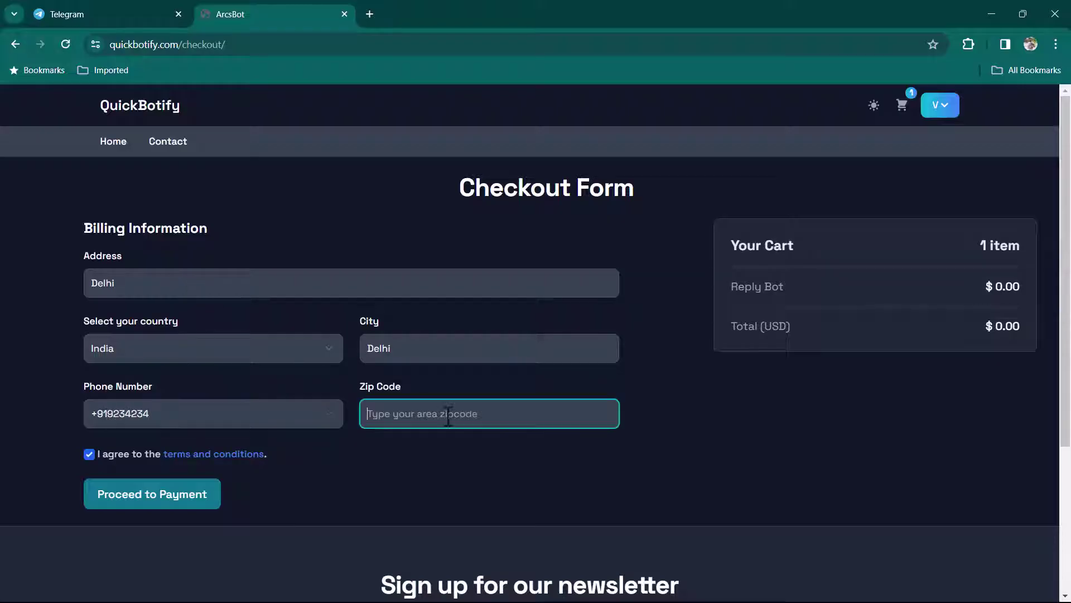
{"action": "type", "text": "201306"}
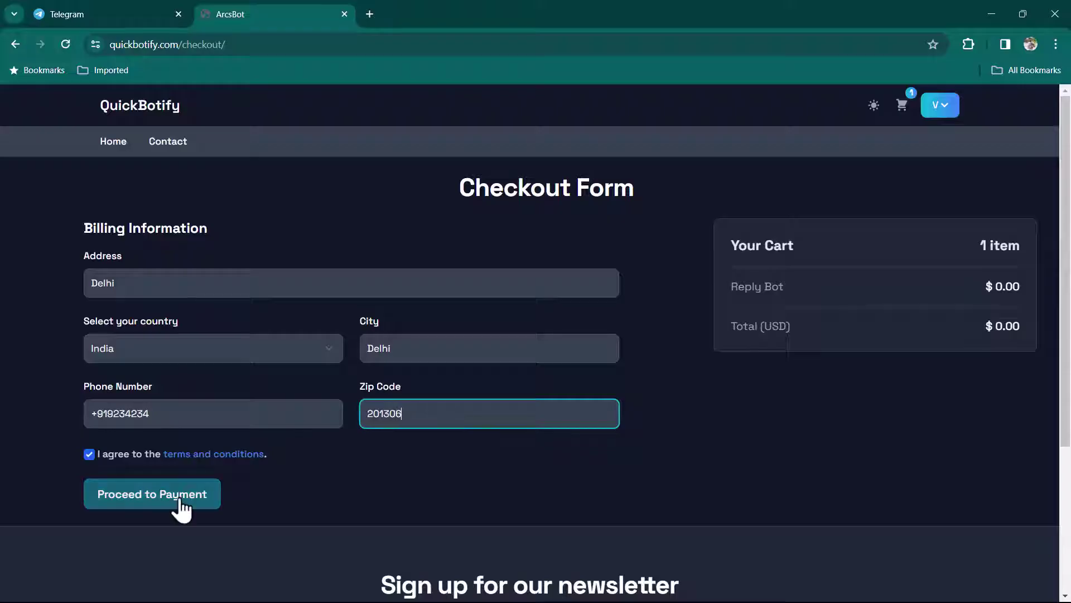
{"action": "left_click", "coordinate": [176, 496]}
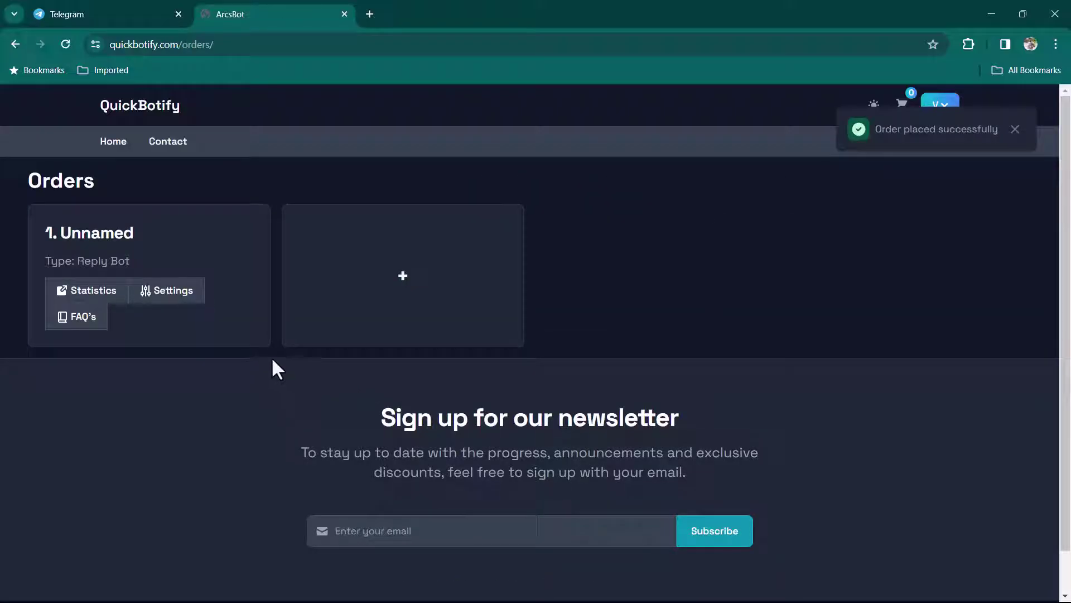
- Look over the Reply Bot's settings page, then switch to the Telegram tab
{"action": "left_click", "coordinate": [174, 301]}
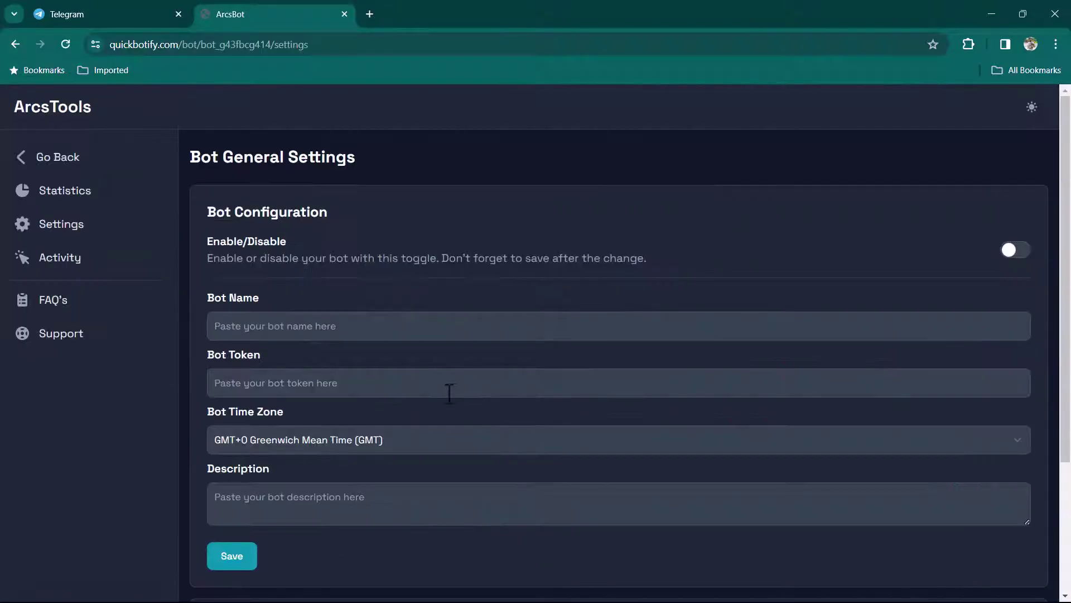
{"action": "scroll", "coordinate": [447, 391], "scroll_direction": "down", "scroll_amount": 1}
{"action": "scroll", "coordinate": [498, 440], "scroll_direction": "down", "scroll_amount": 2}
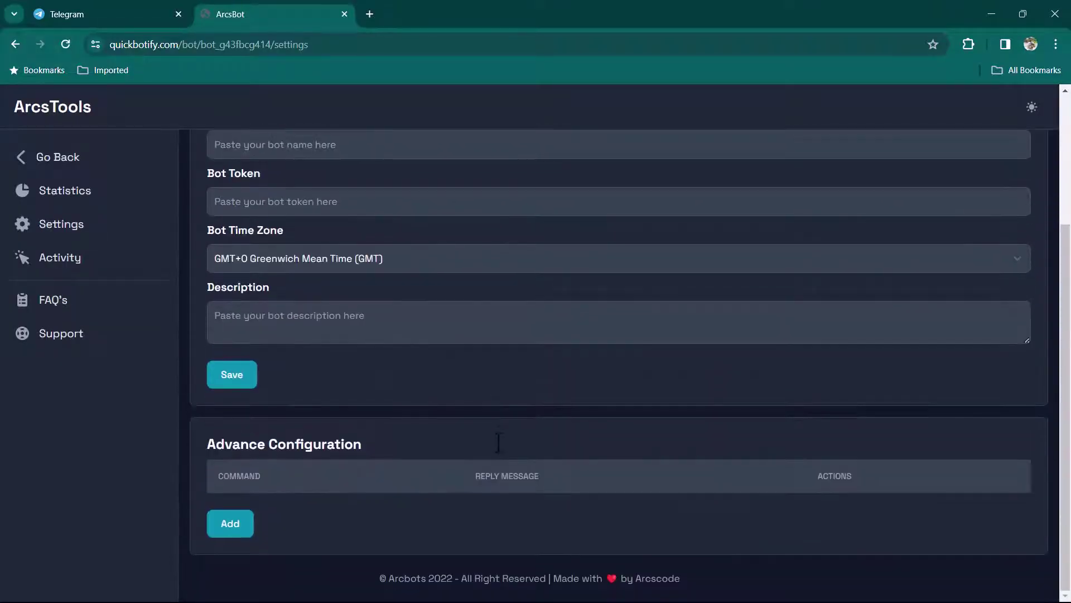
{"action": "scroll", "coordinate": [495, 440], "scroll_direction": "up", "scroll_amount": 3}
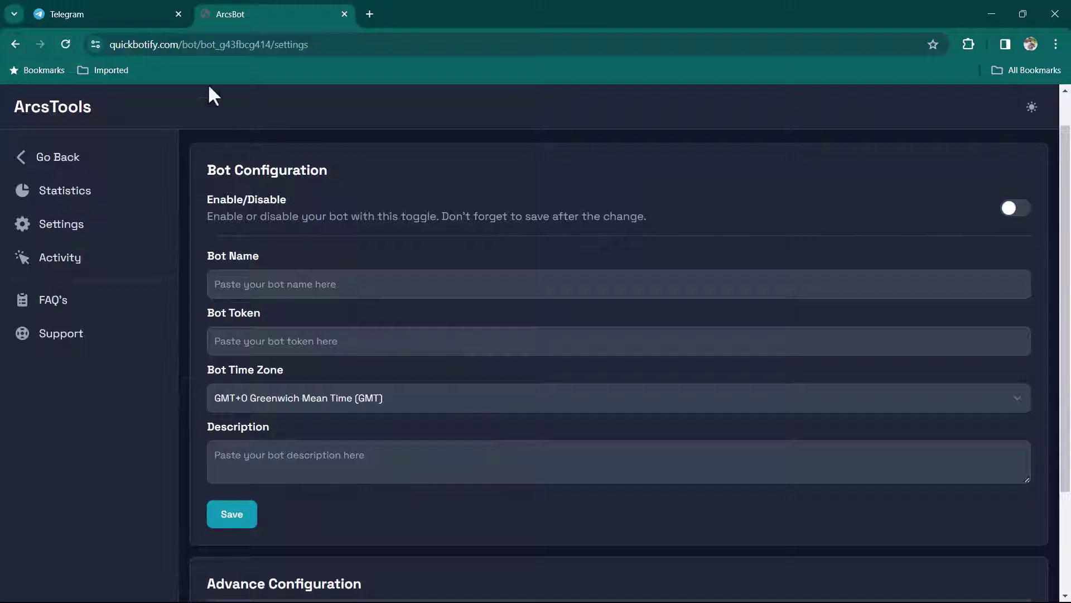
{"action": "left_click", "coordinate": [118, 17]}
- Open the BotFather chat and copy the QuickBotifyBot token from its 'Done! Congratulations' message
{"action": "scroll", "coordinate": [143, 239], "scroll_direction": "up", "scroll_amount": 1}
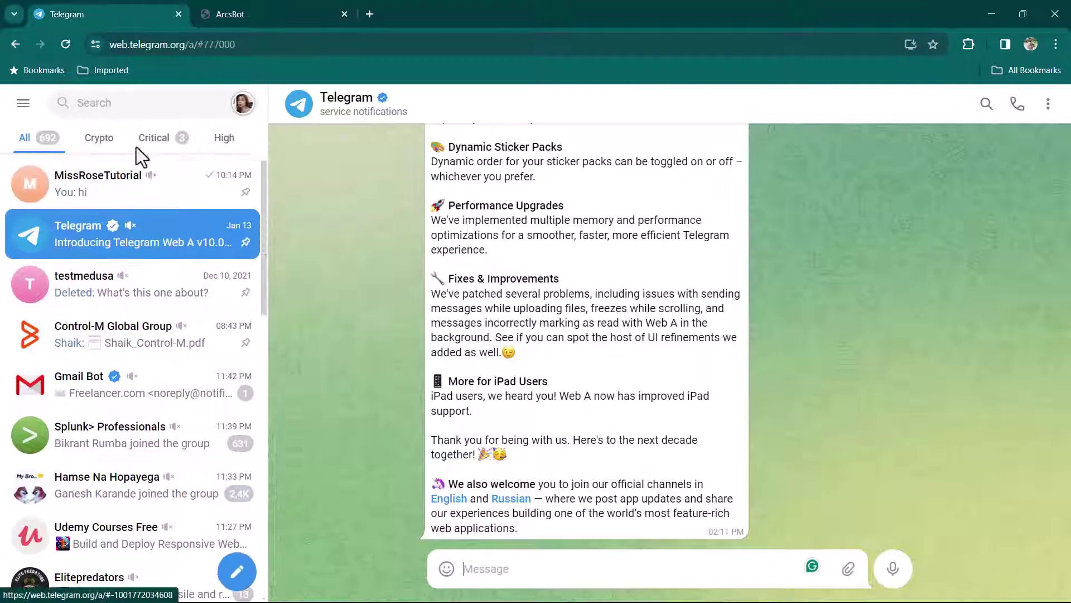
{"action": "left_click", "coordinate": [134, 108]}
{"action": "type", "text": "botfath"}
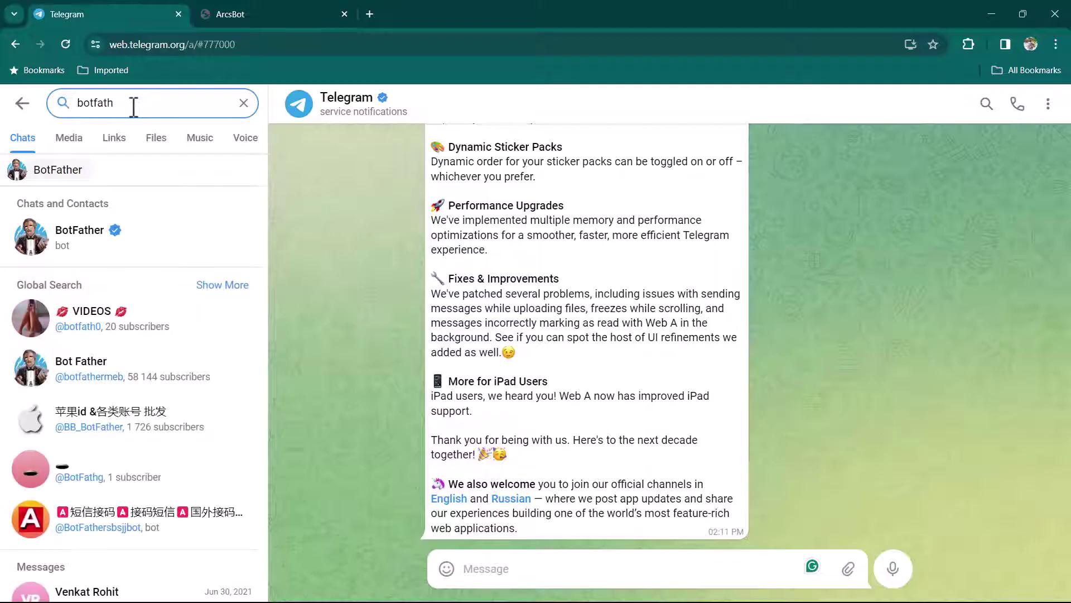
{"action": "left_click", "coordinate": [115, 246]}
{"action": "scroll", "coordinate": [624, 433], "scroll_direction": "down", "scroll_amount": 10}
{"action": "scroll", "coordinate": [675, 406], "scroll_direction": "down", "scroll_amount": 10}
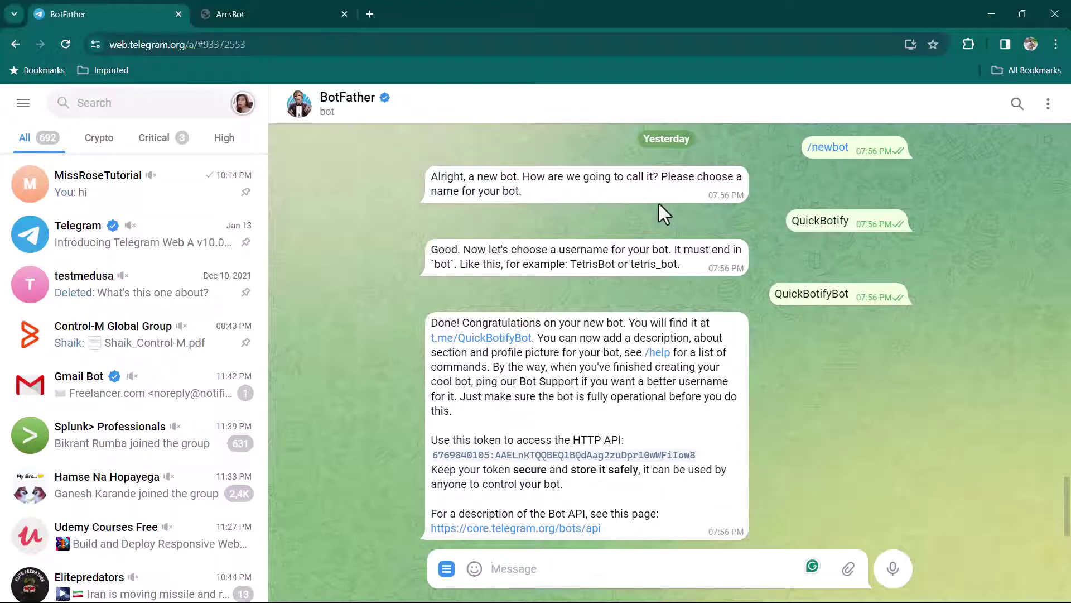
{"action": "left_click", "coordinate": [785, 229]}
{"action": "left_click", "coordinate": [604, 459]}
- Paste the token into Bot Token, name the bot QuickBotifyBot, save, and return to Telegram
{"action": "left_click", "coordinate": [281, 15]}
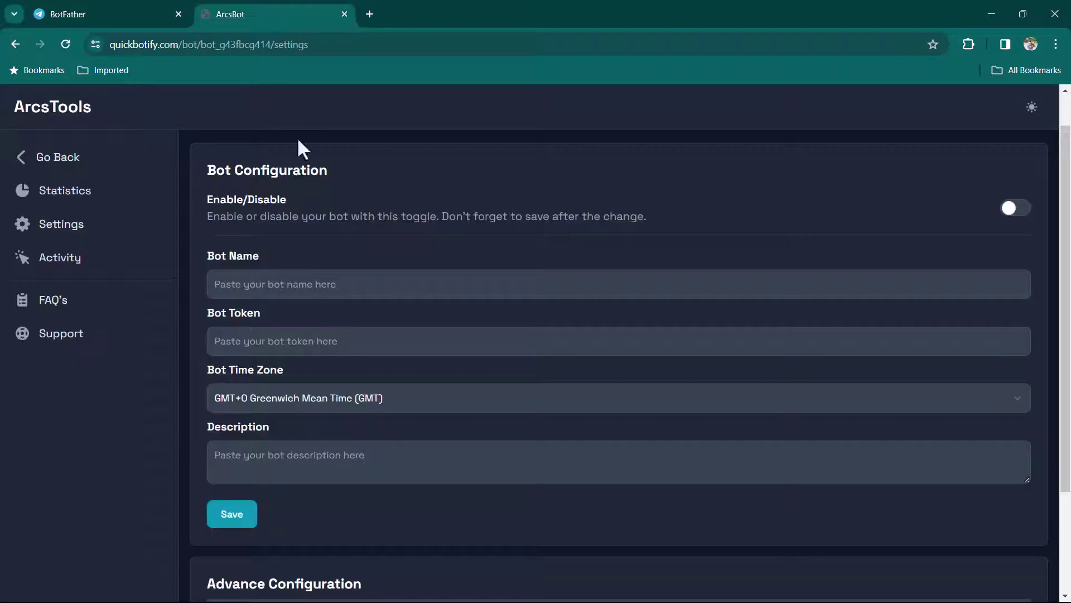
{"action": "left_click", "coordinate": [390, 289]}
{"action": "left_click", "coordinate": [373, 333]}
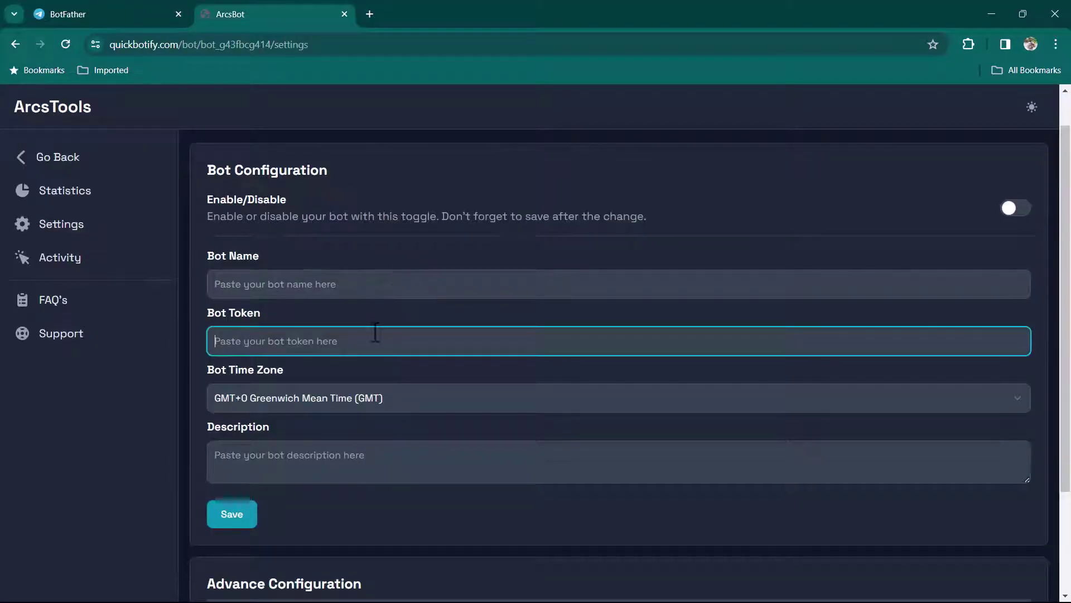
{"action": "key", "text": "ctrl+v"}
{"action": "left_click", "coordinate": [361, 283]}
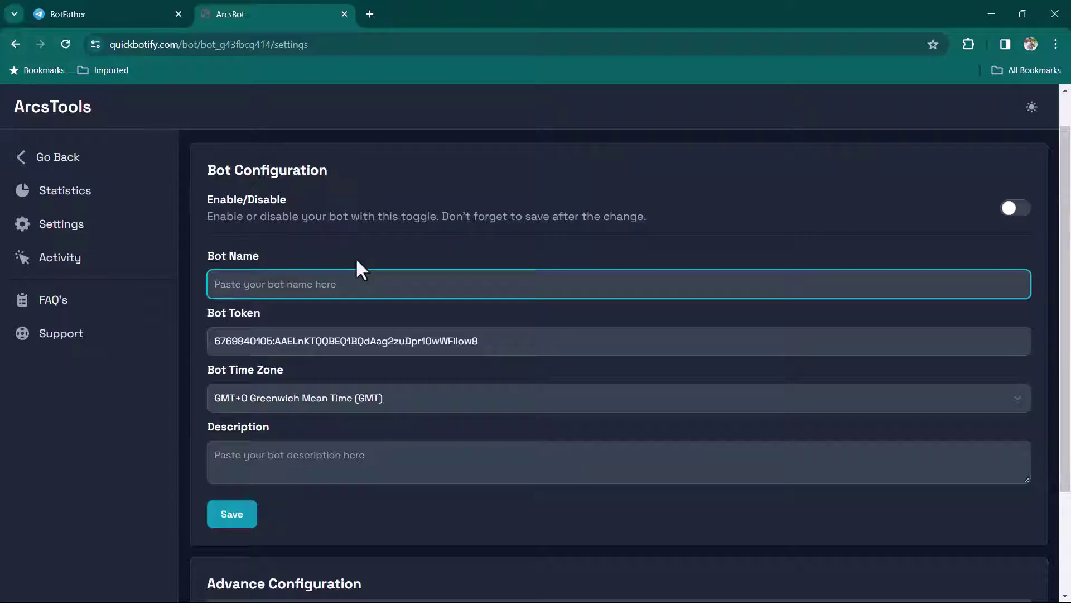
{"action": "type", "text": "QuickBotifyBot"}
{"action": "scroll", "coordinate": [312, 363], "scroll_direction": "down", "scroll_amount": 3}
{"action": "left_click", "coordinate": [230, 377]}
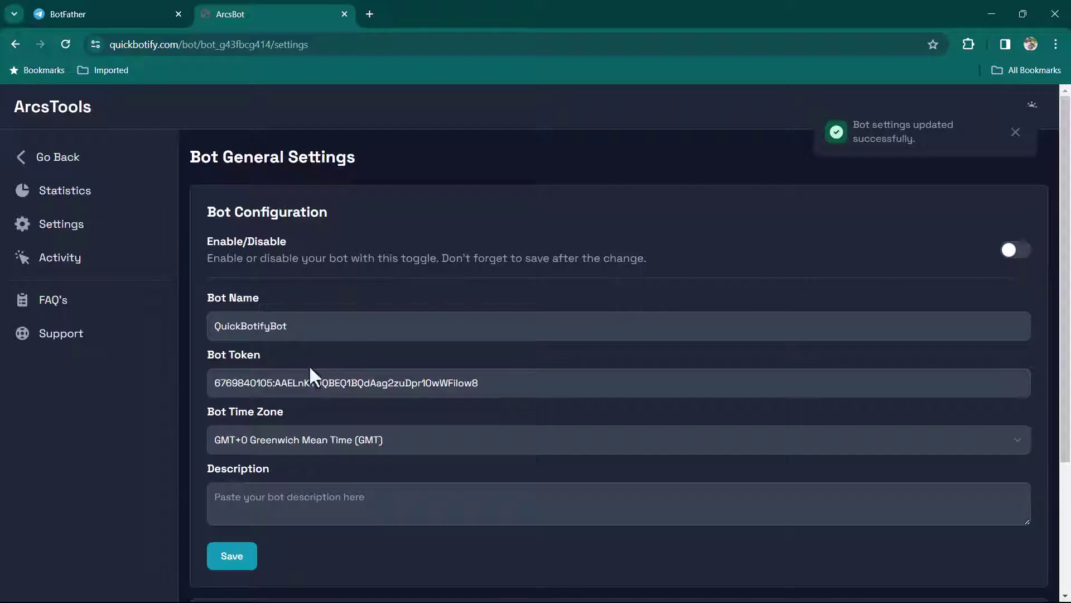
{"action": "scroll", "coordinate": [322, 409], "scroll_direction": "down", "scroll_amount": 3}
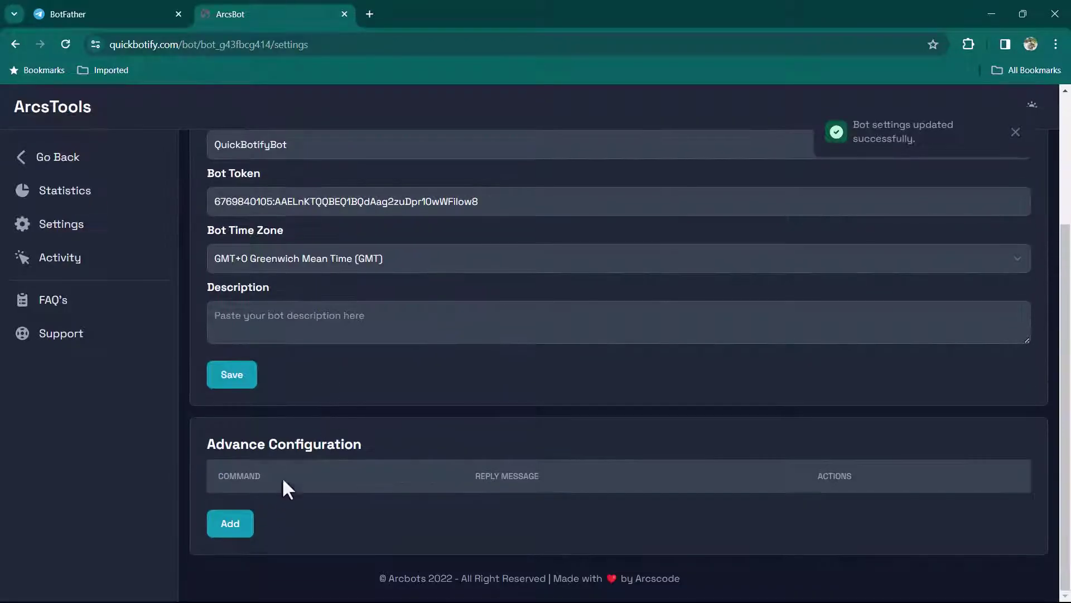
{"action": "key", "text": "ctrl+shift+Tab"}
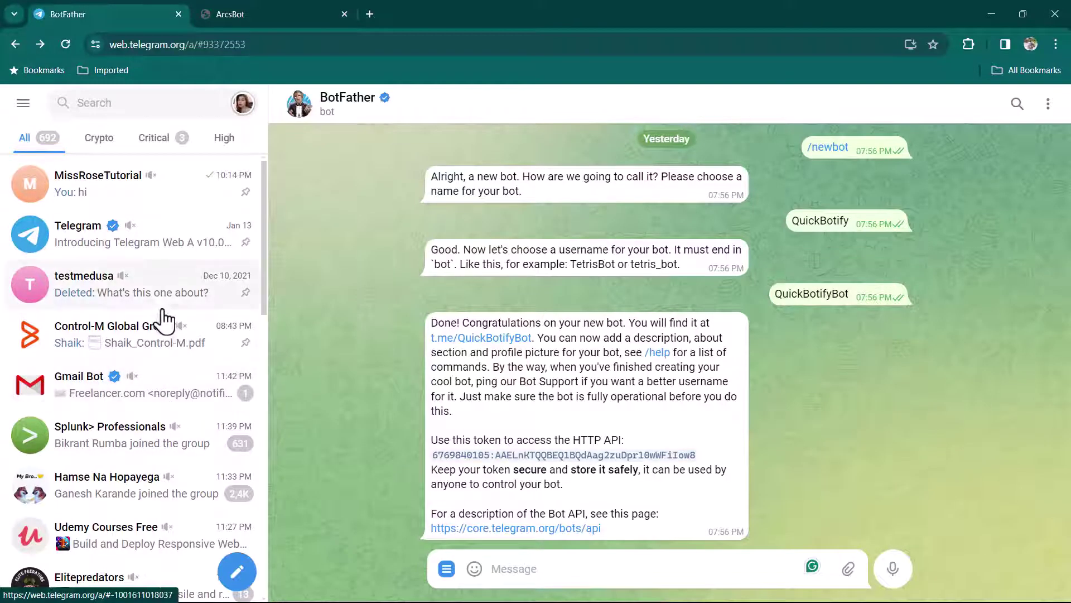
- Open the Python Programmers group and add QuickBotify as a member through Add Members
{"action": "left_click", "coordinate": [133, 105]}
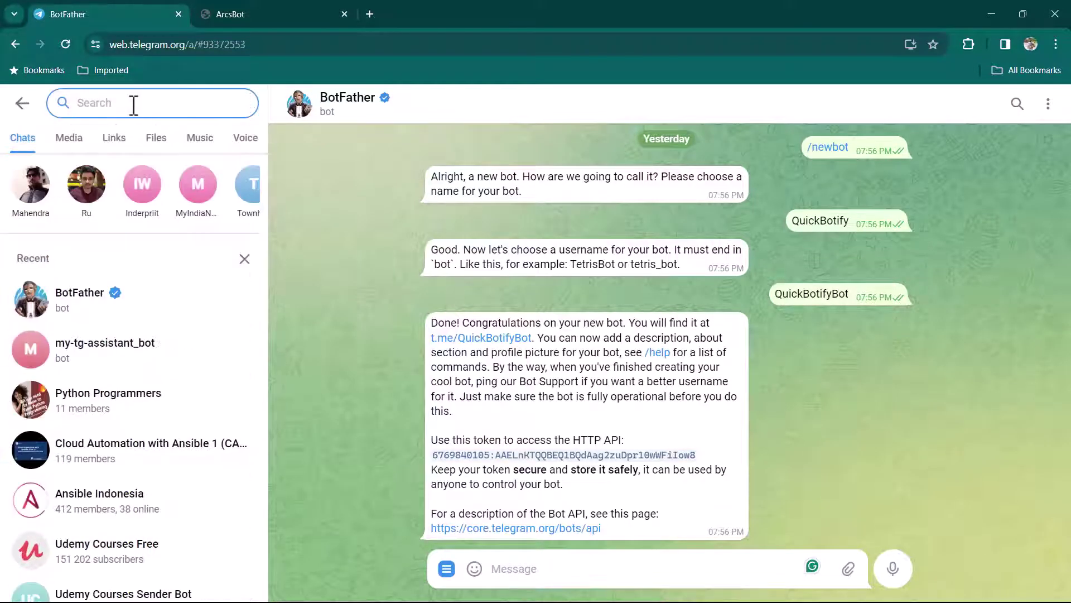
{"action": "type", "text": "pytho"}
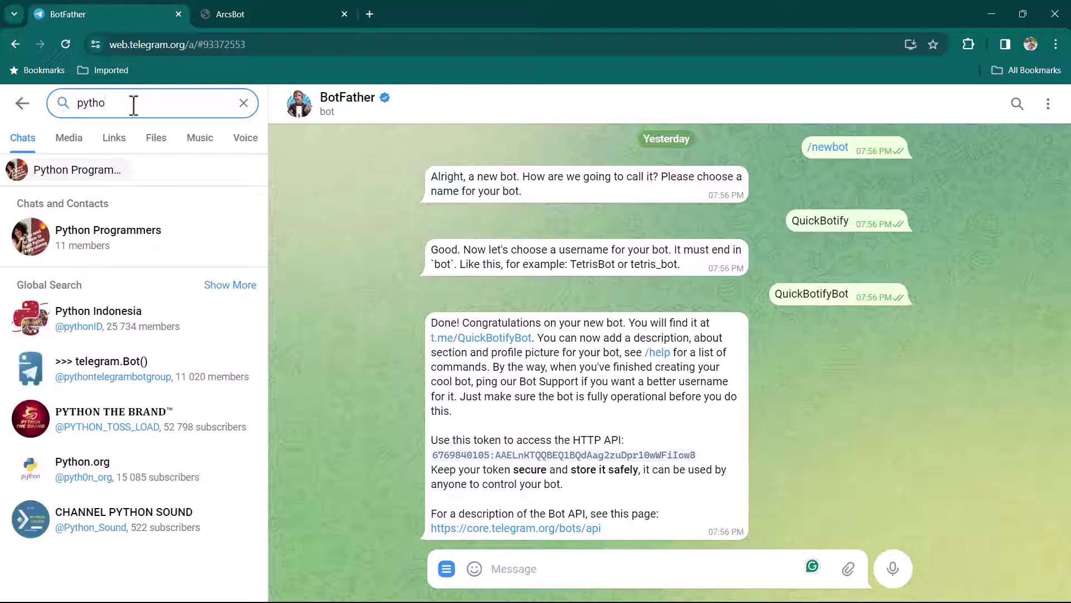
{"action": "left_click", "coordinate": [102, 258]}
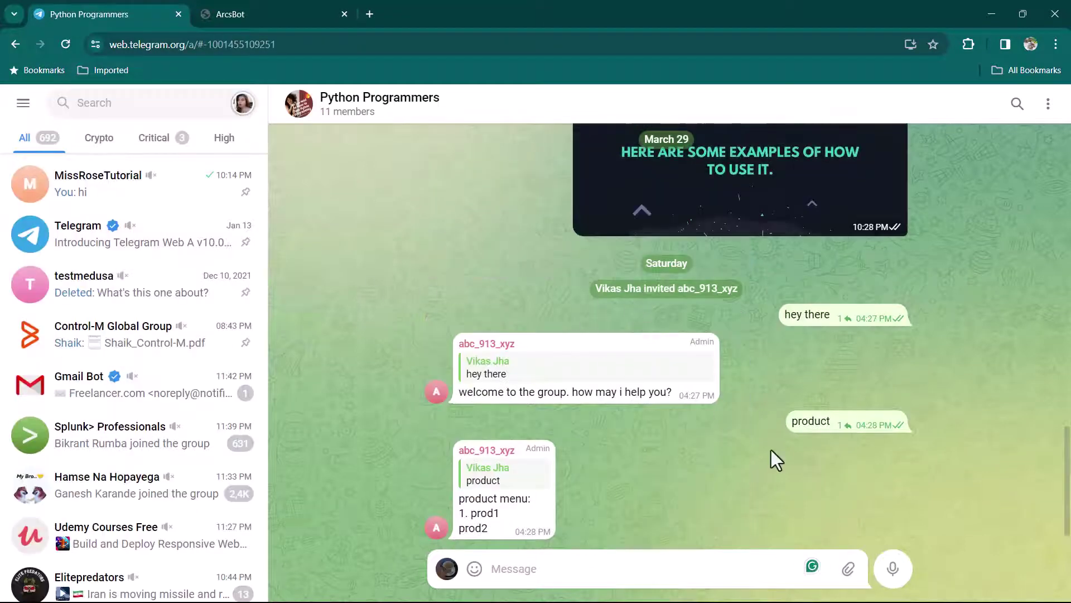
{"action": "left_click", "coordinate": [519, 115]}
{"action": "scroll", "coordinate": [858, 385], "scroll_direction": "down", "scroll_amount": 1}
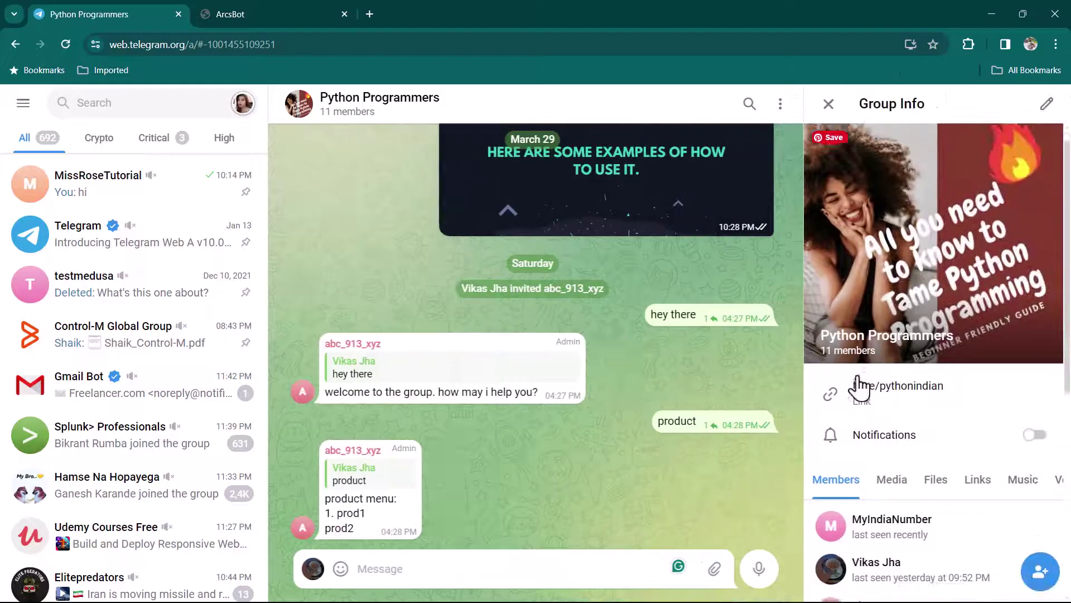
{"action": "left_click", "coordinate": [1040, 571]}
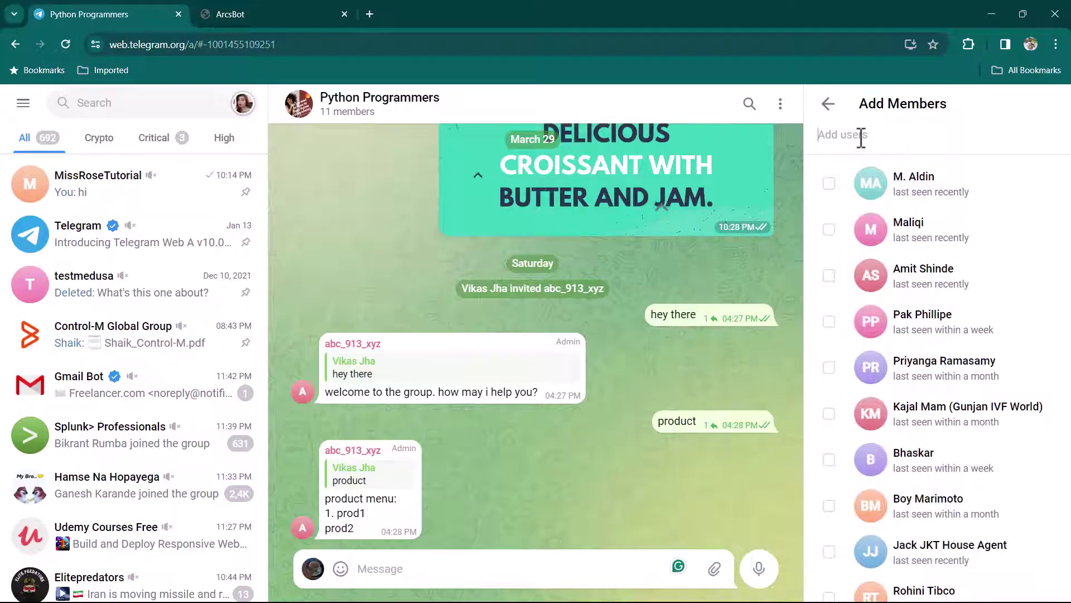
{"action": "type", "text": "quickbo"}
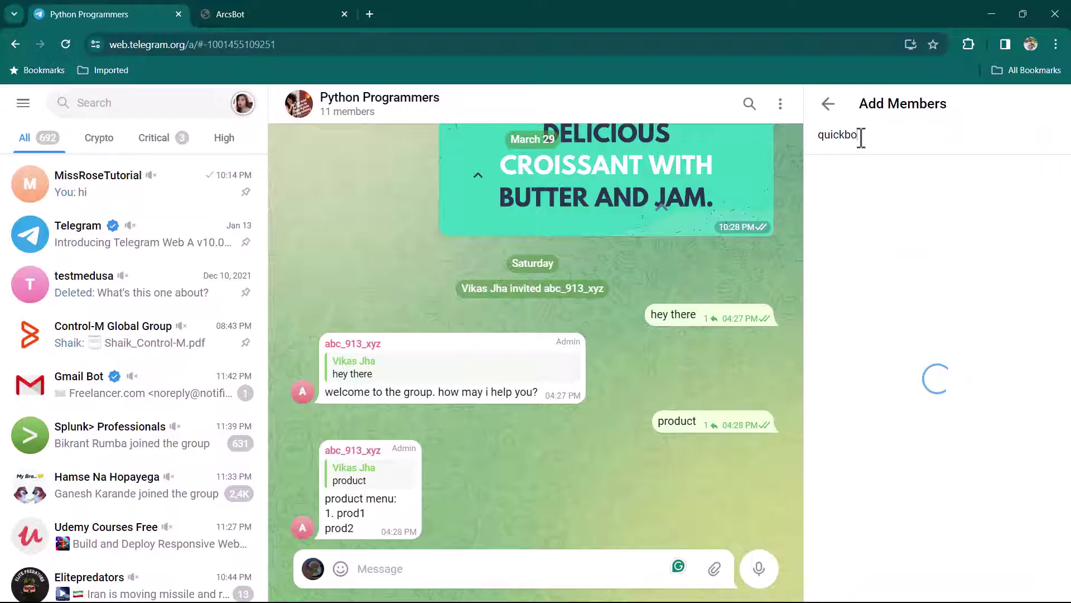
{"action": "type", "text": "tifybot"}
{"action": "left_click", "coordinate": [876, 187]}
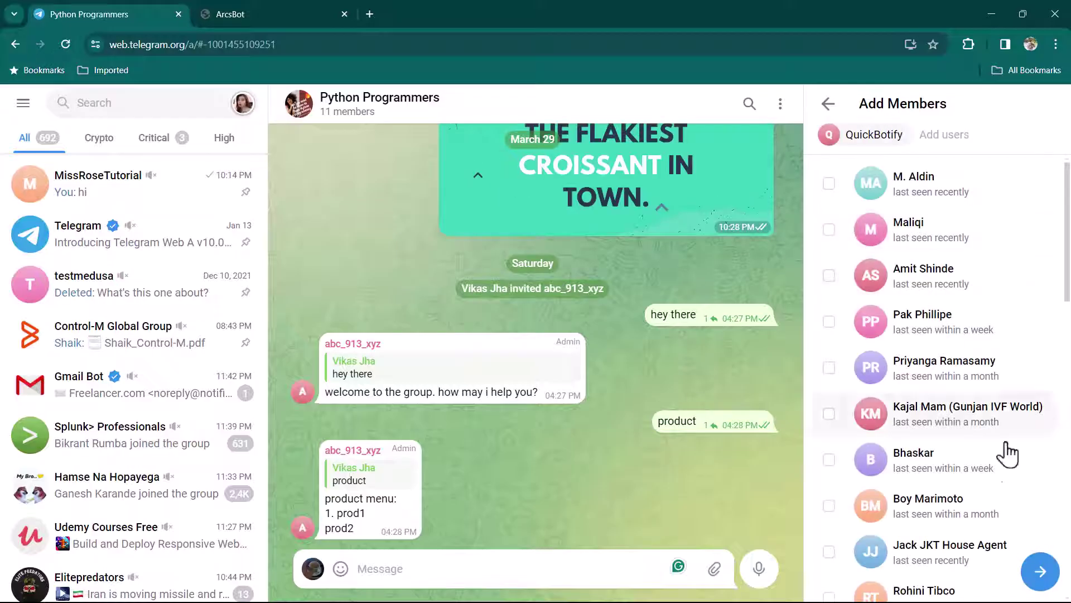
{"action": "left_click", "coordinate": [1041, 571]}
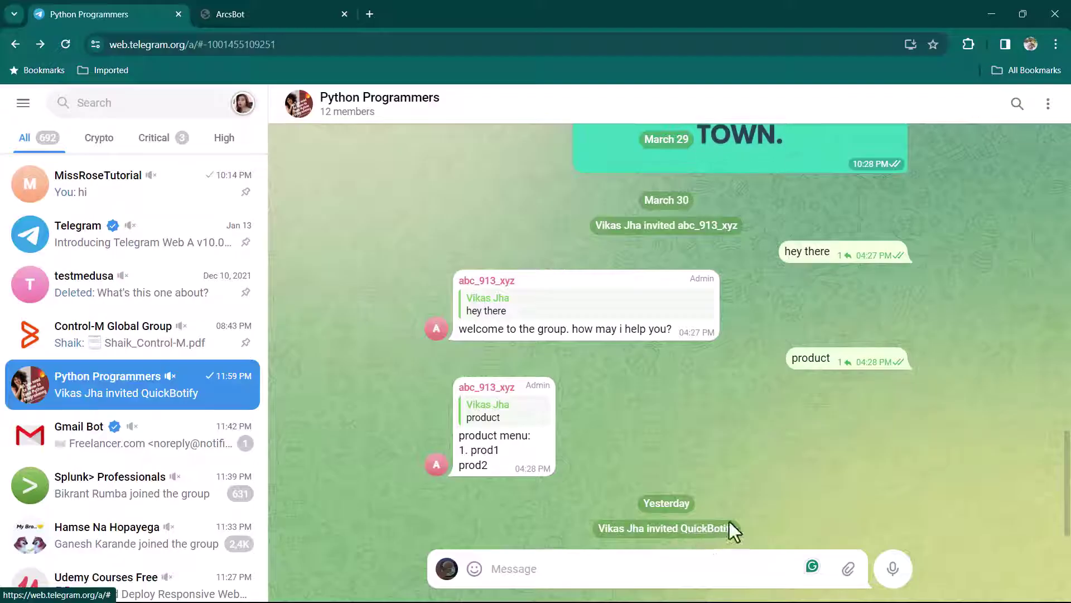
- Promote QuickBotify to administrator of Python Programmers
{"action": "left_click", "coordinate": [686, 115]}
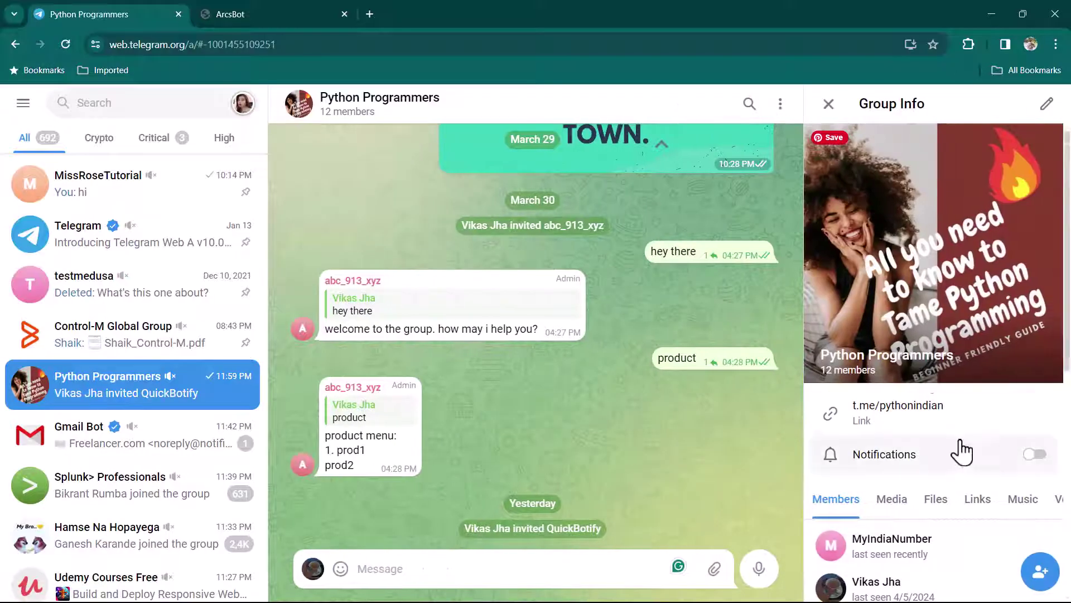
{"action": "scroll", "coordinate": [961, 452], "scroll_direction": "down", "scroll_amount": 3}
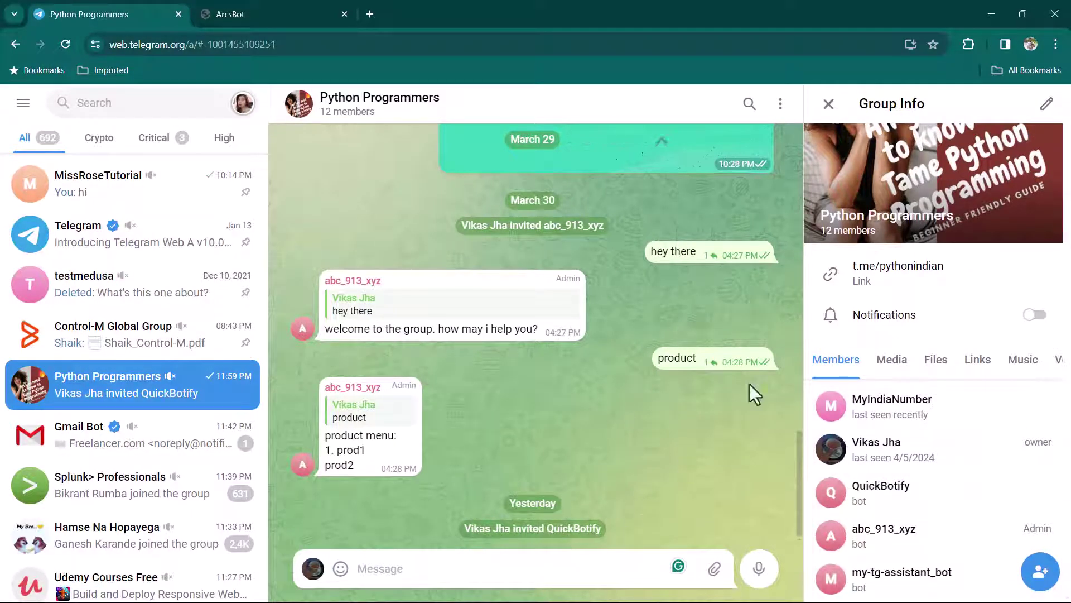
{"action": "left_click", "coordinate": [1047, 105]}
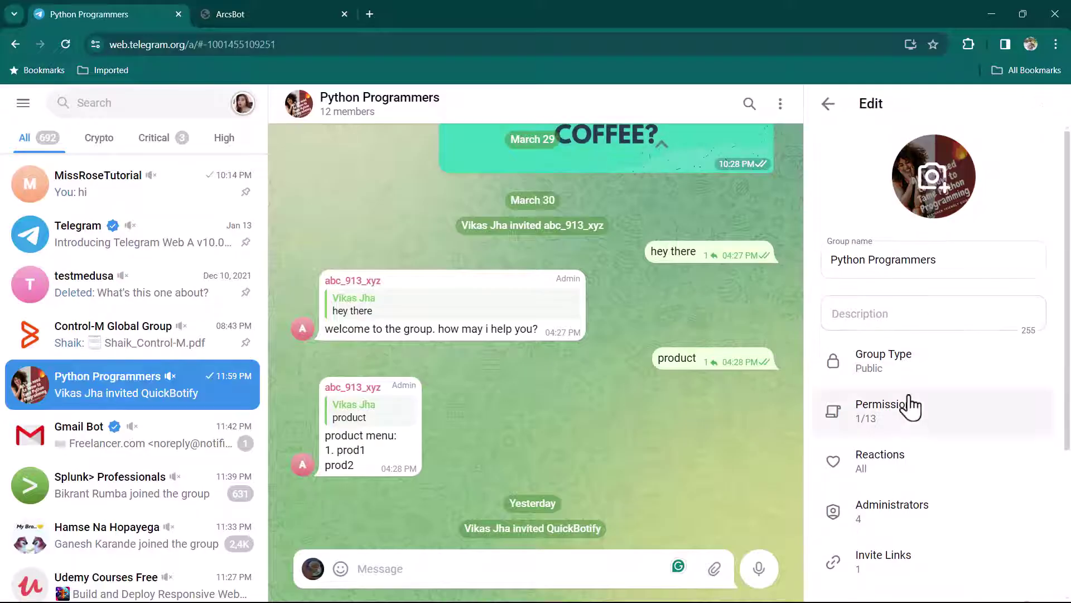
{"action": "scroll", "coordinate": [911, 413], "scroll_direction": "down", "scroll_amount": 1}
{"action": "left_click", "coordinate": [909, 435]}
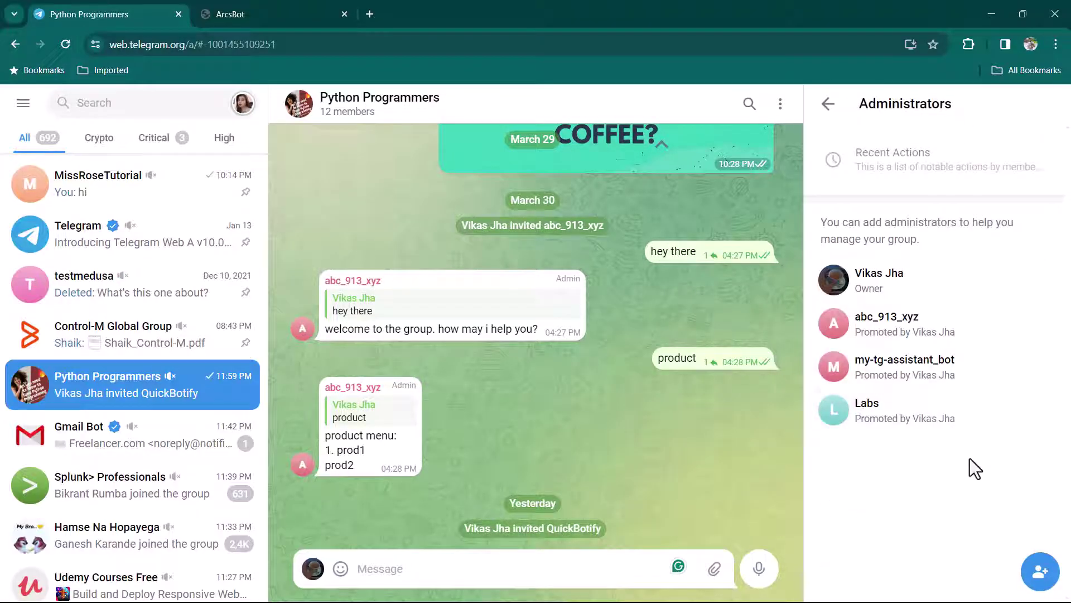
{"action": "left_click", "coordinate": [1041, 574]}
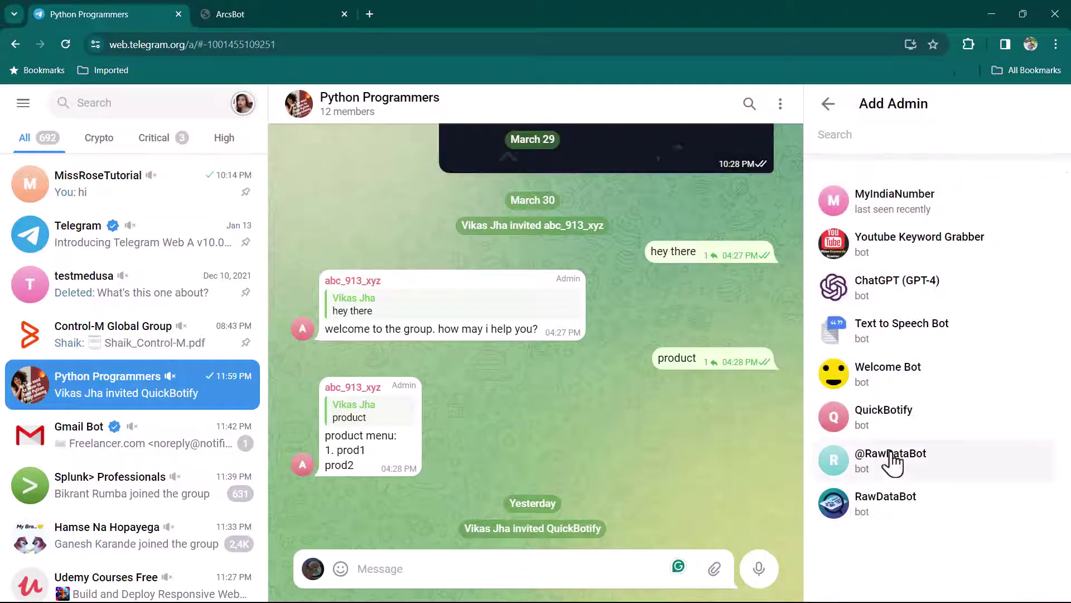
{"action": "left_click", "coordinate": [906, 421]}
{"action": "scroll", "coordinate": [948, 475], "scroll_direction": "down", "scroll_amount": 2}
{"action": "left_click", "coordinate": [1040, 571]}
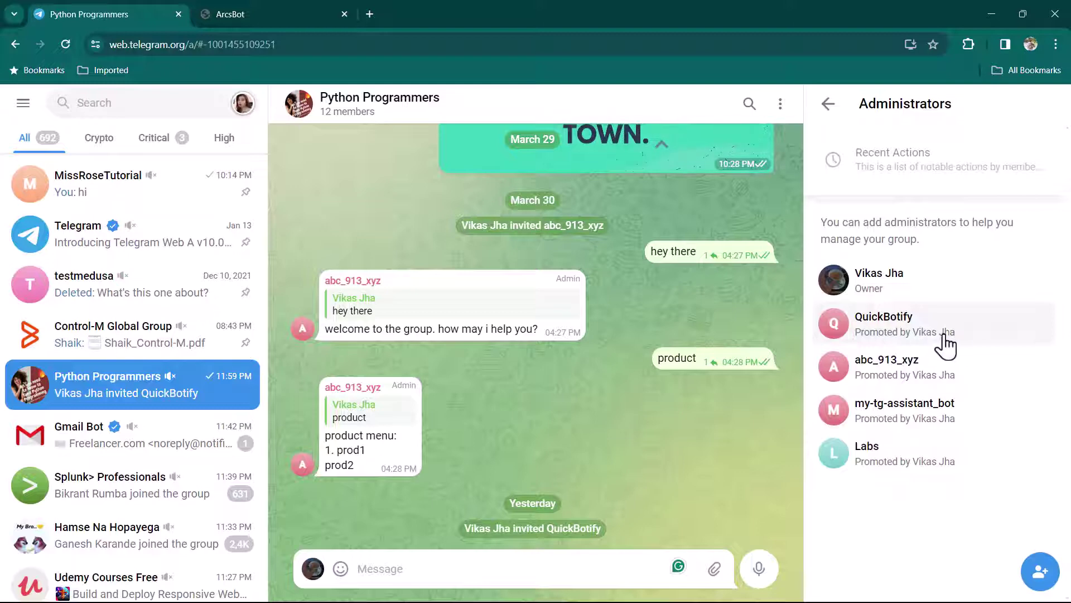
- Dismiss the two other admins, including my-tg-assistant_bot, leaving only the owner and QuickBotify
{"action": "left_click", "coordinate": [918, 379]}
{"action": "scroll", "coordinate": [915, 235], "scroll_direction": "down", "scroll_amount": 3}
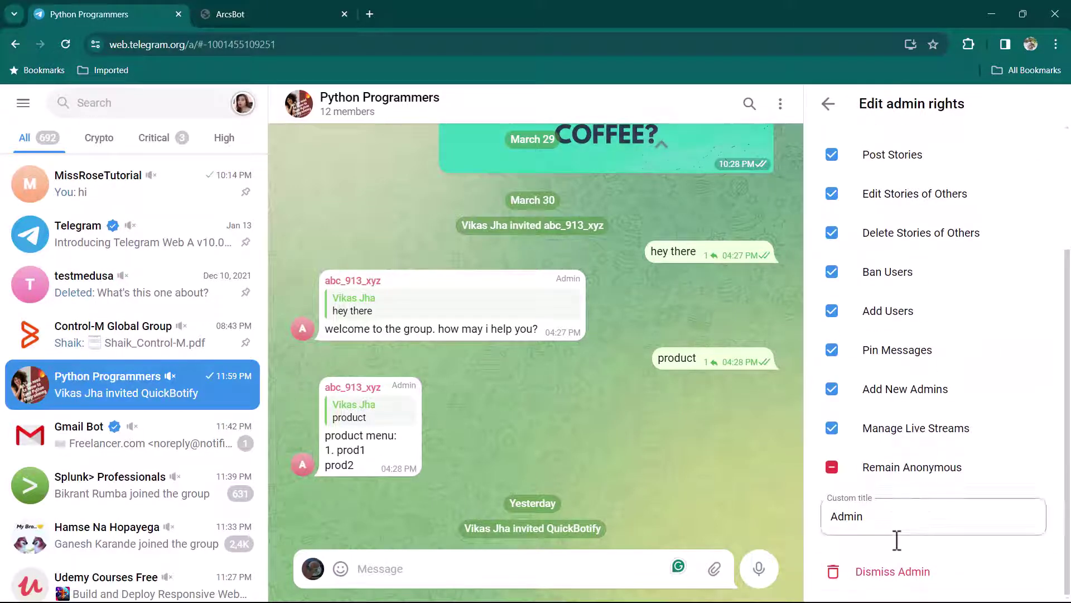
{"action": "left_click", "coordinate": [892, 571]}
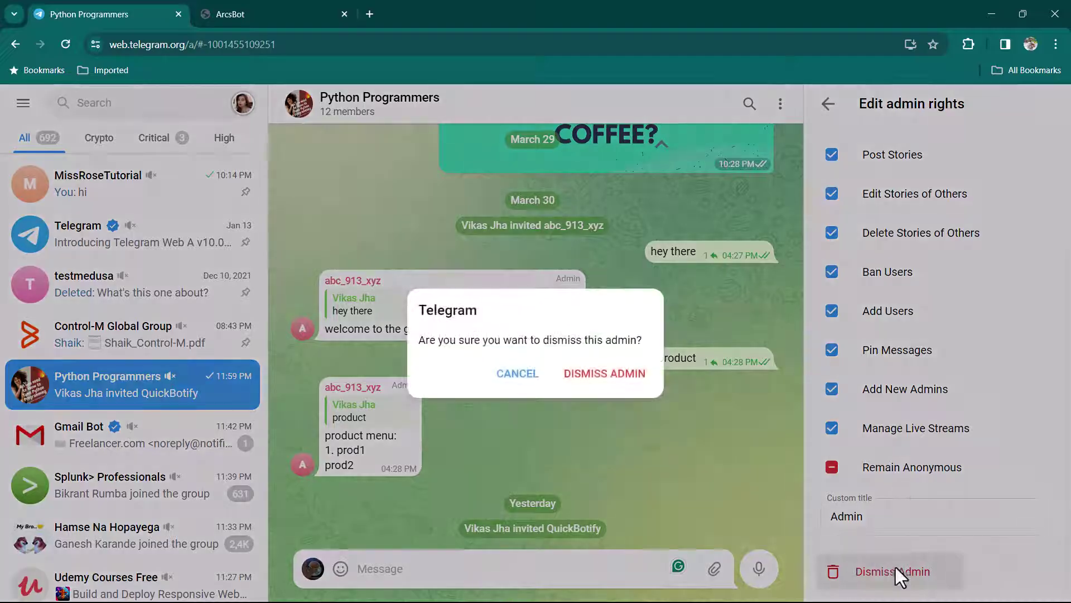
{"action": "left_click", "coordinate": [616, 379]}
{"action": "left_click", "coordinate": [828, 104]}
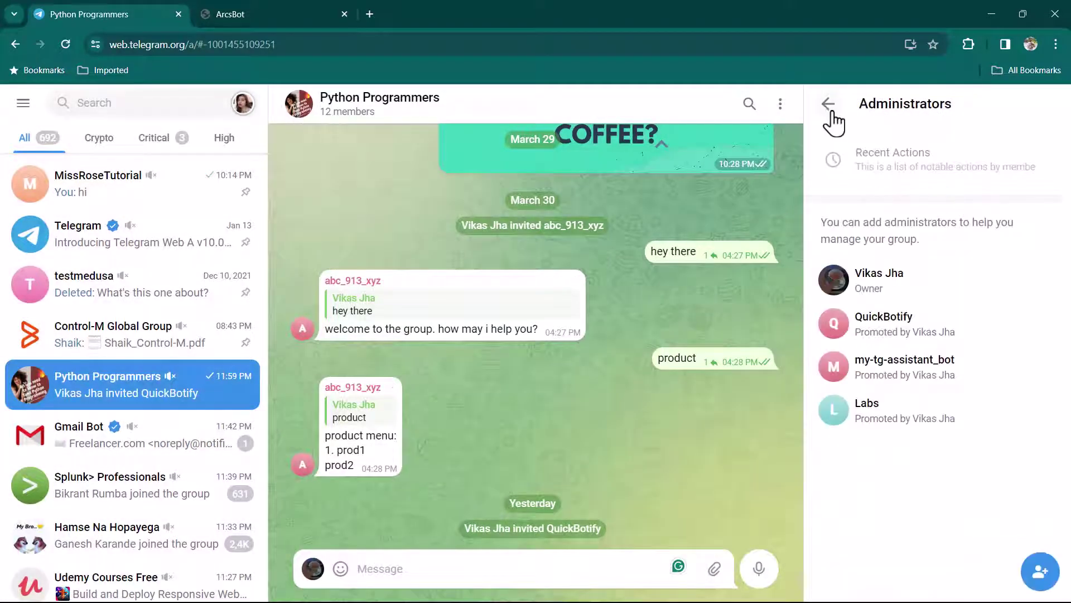
{"action": "left_click", "coordinate": [930, 385]}
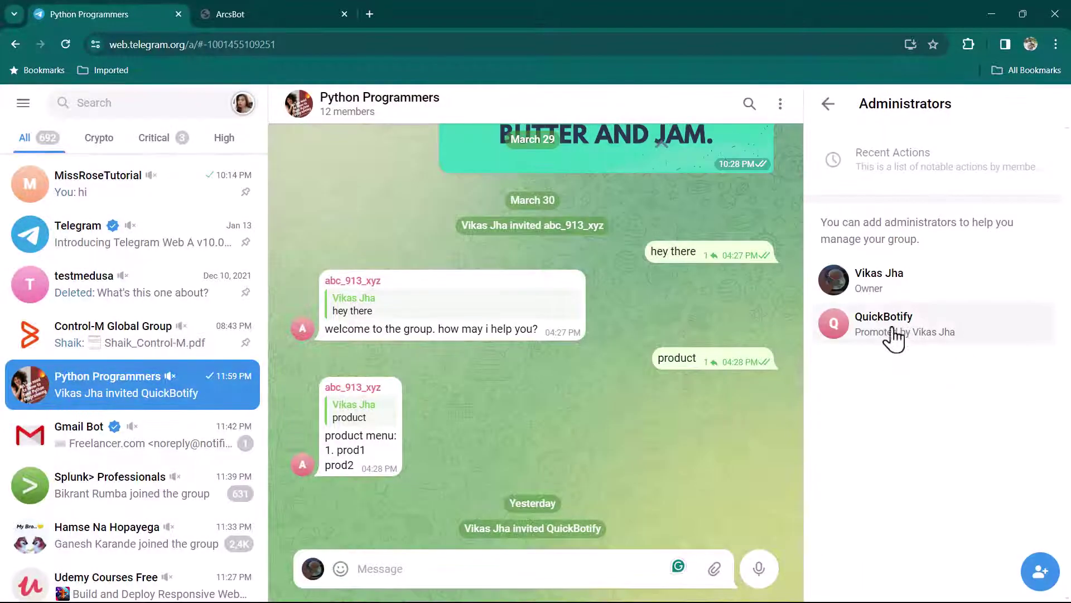
{"action": "left_click", "coordinate": [828, 104]}
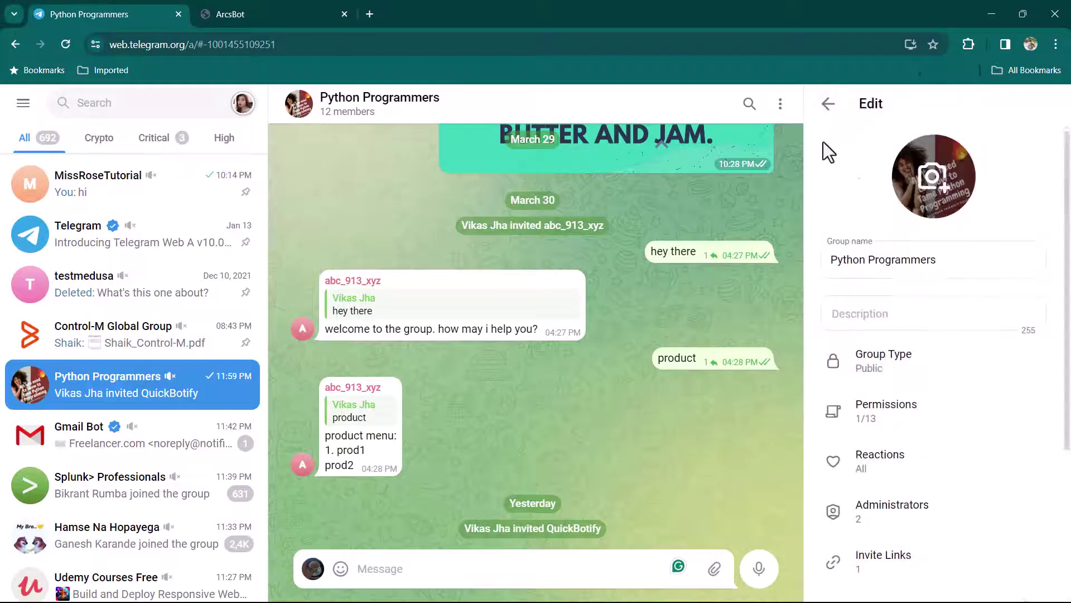
{"action": "key", "text": "Escape"}
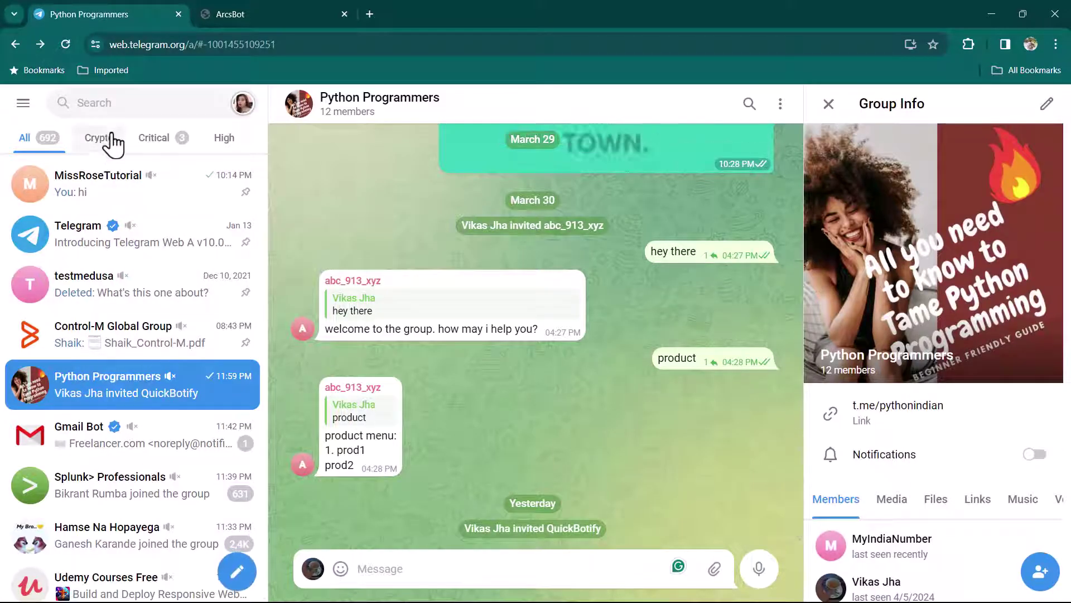
{"action": "left_click", "coordinate": [113, 103]}
{"action": "type", "text": "bot"}
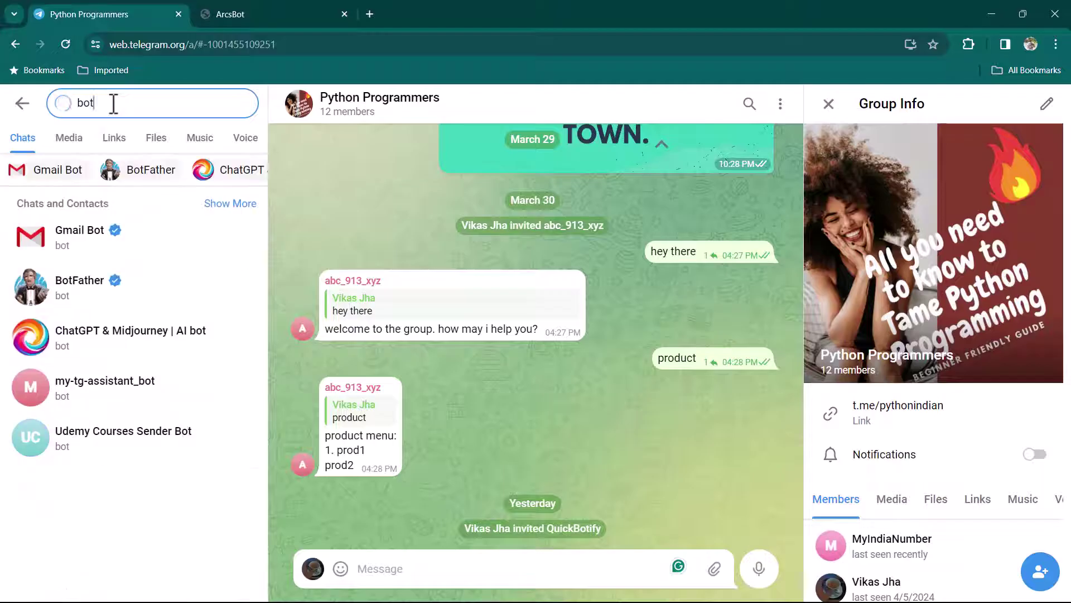
{"action": "left_click", "coordinate": [139, 169]}
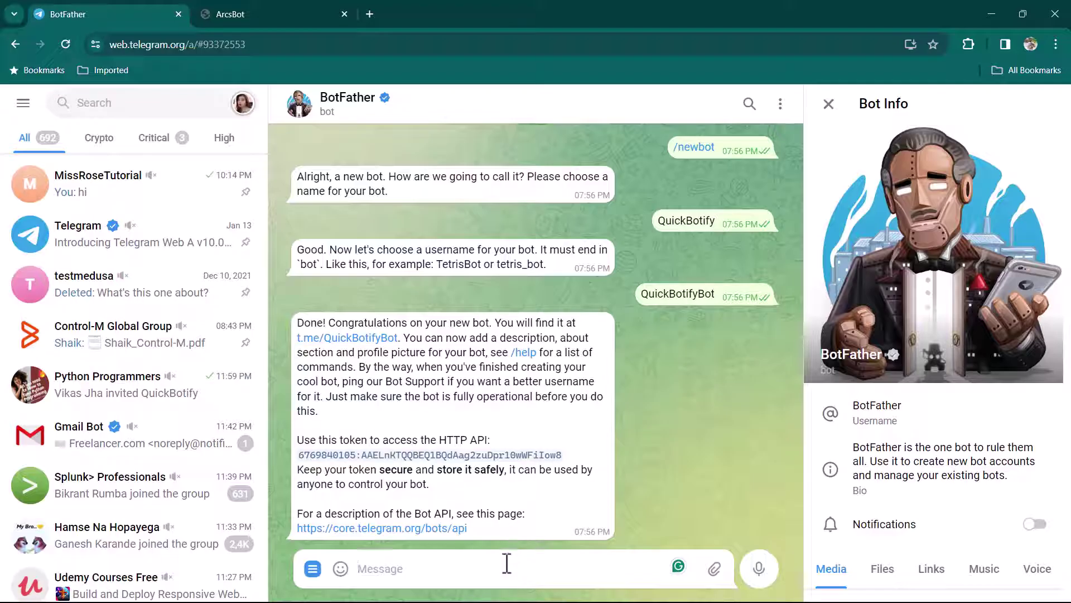
{"action": "type", "text": "/setp"}
{"action": "key", "text": "Return"}
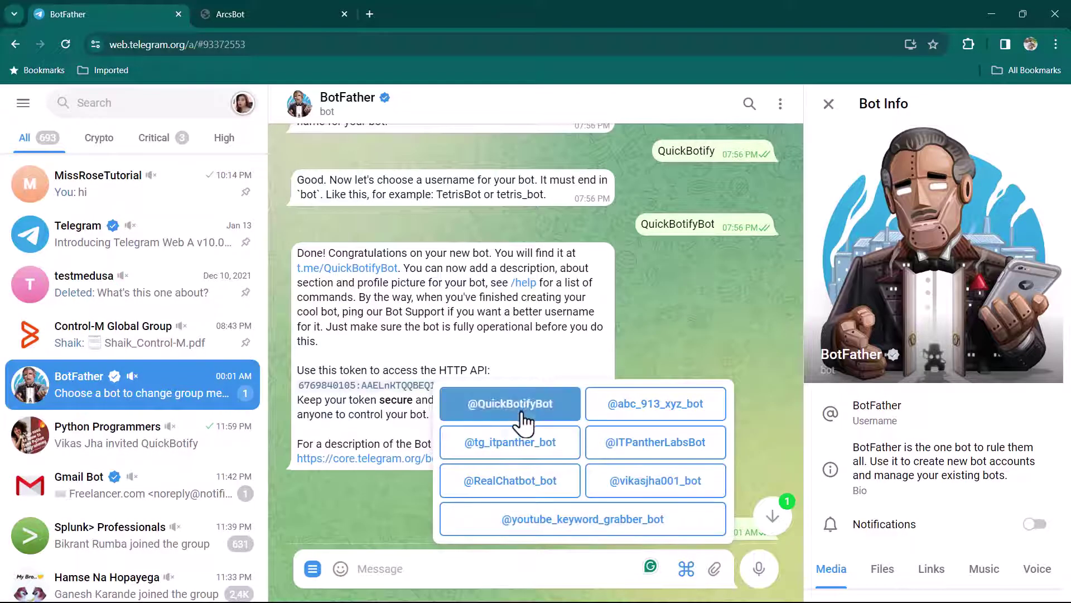
{"action": "left_click", "coordinate": [524, 421]}
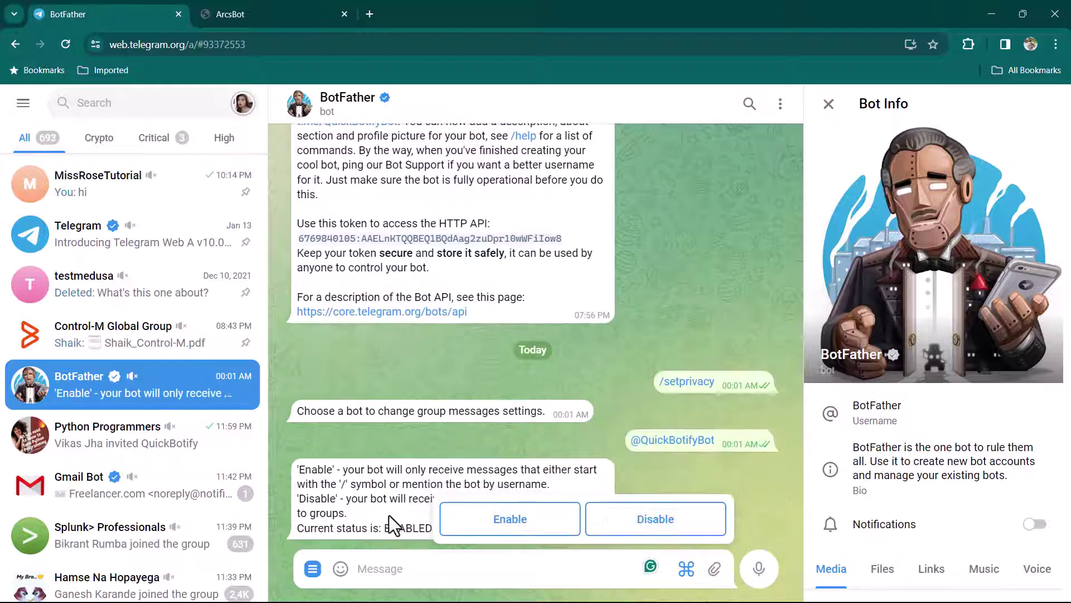
{"action": "left_click", "coordinate": [663, 524]}
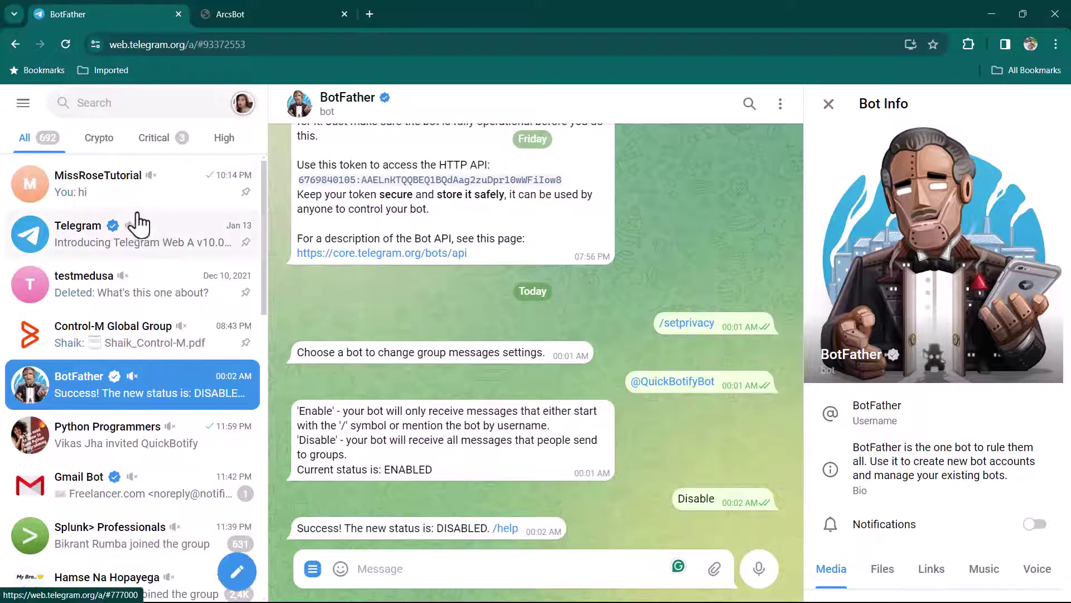
{"action": "left_click", "coordinate": [129, 434]}
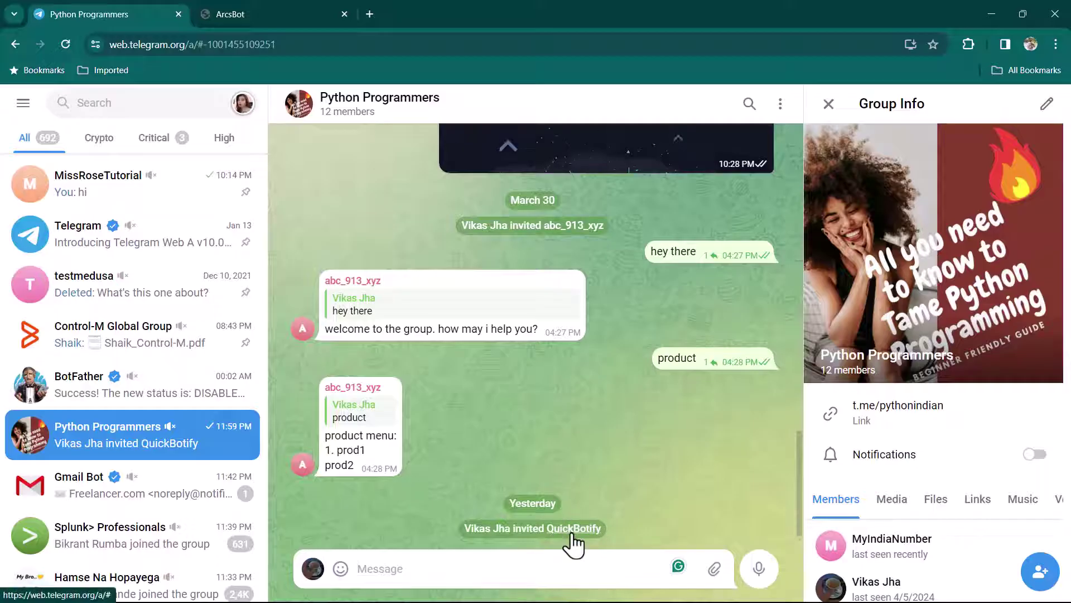
- Add an Advance Configuration command 'Hi' replying 'Hi, How may I help You?' and submit it
{"action": "left_click", "coordinate": [276, 17]}
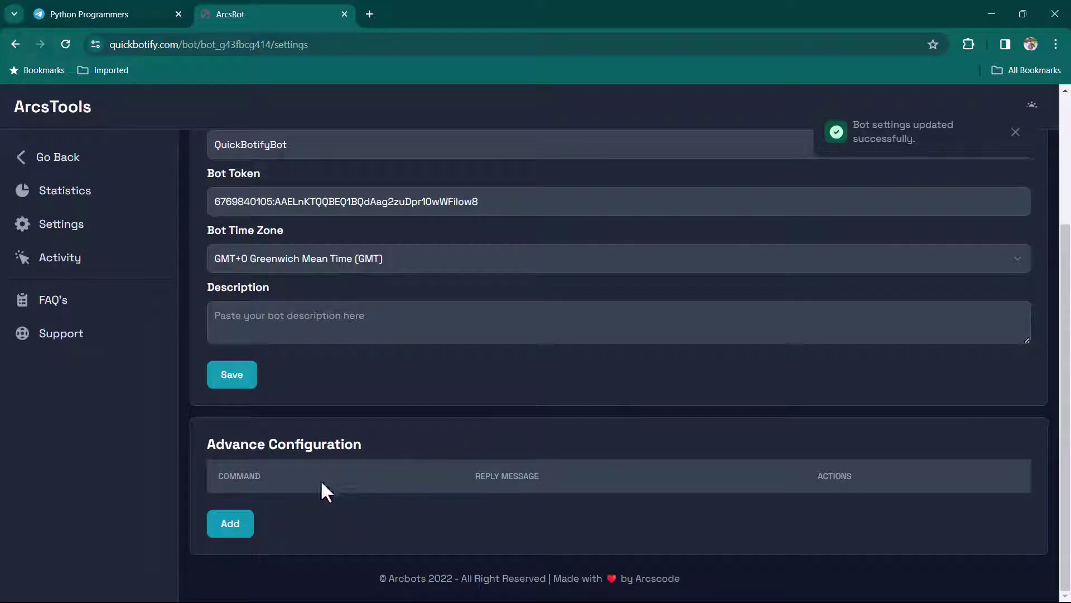
{"action": "left_click", "coordinate": [1015, 133]}
{"action": "left_click", "coordinate": [230, 523]}
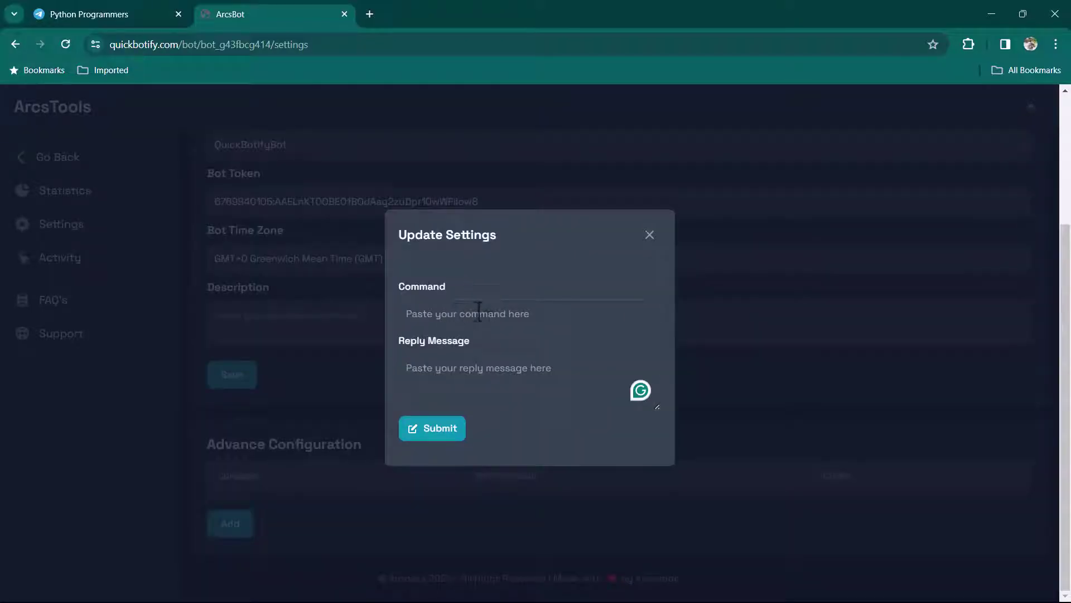
{"action": "left_click", "coordinate": [490, 316]}
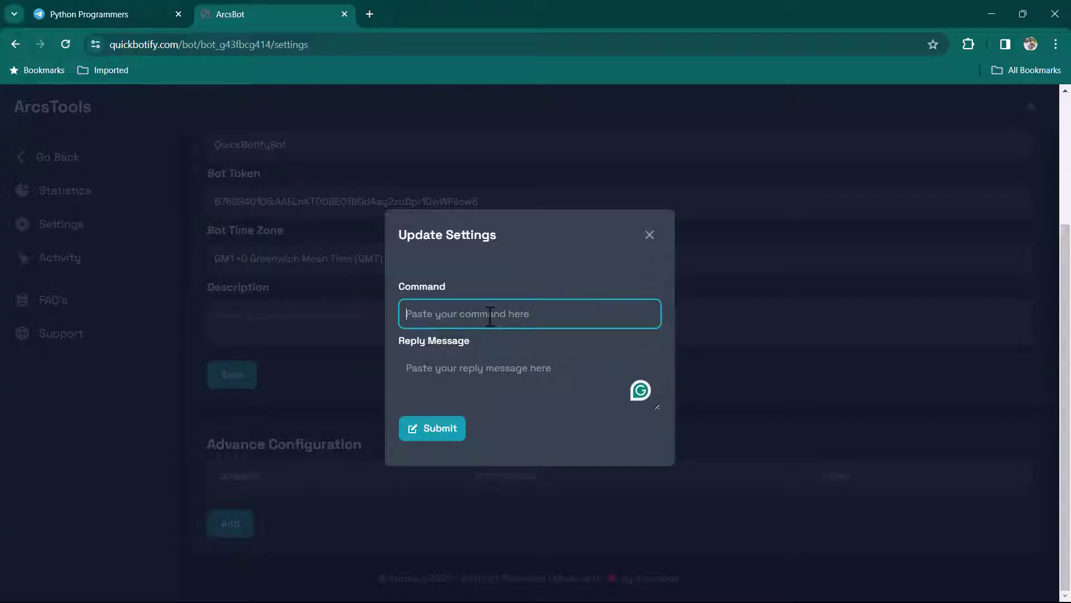
{"action": "type", "text": "Hi"}
{"action": "key", "text": "Tab"}
{"action": "type", "text": "Hi, How may I help You?"}
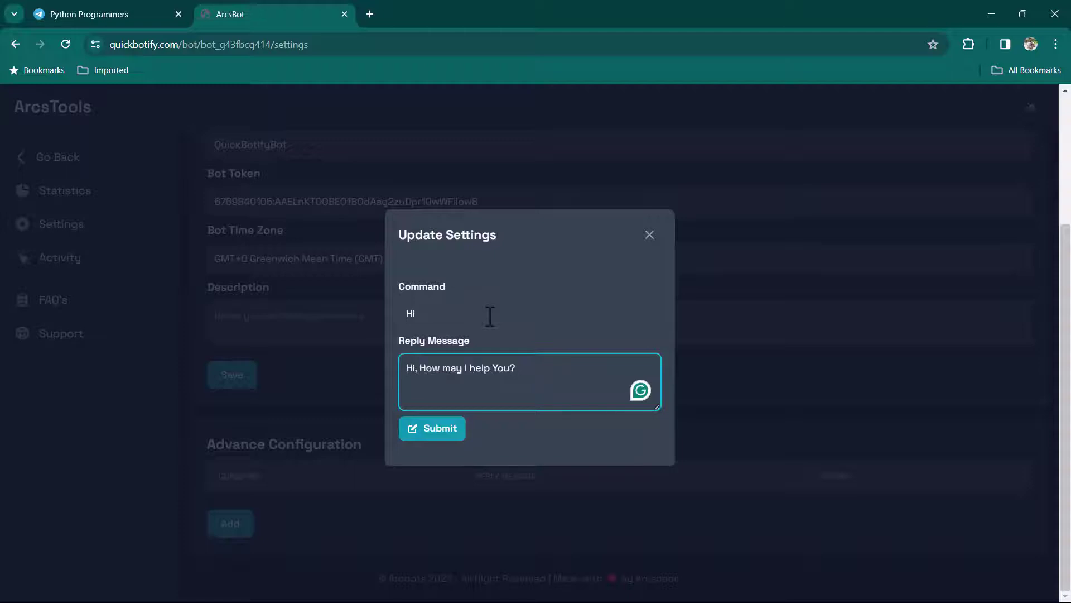
{"action": "left_click", "coordinate": [463, 436]}
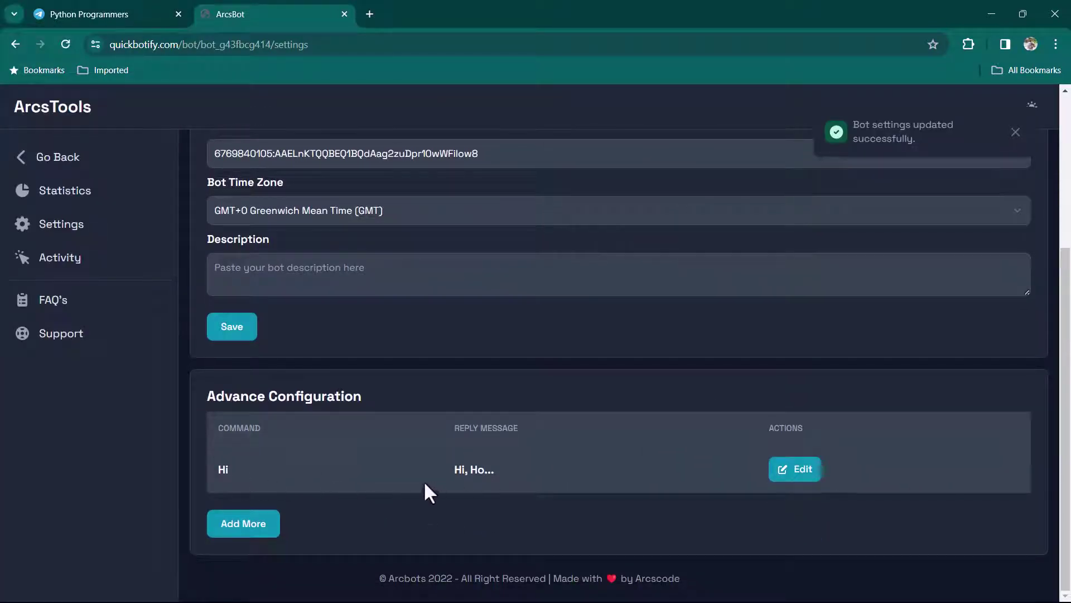
- Add command 'Product Price' replying with product 1 and product 2, each priced 500
{"action": "left_click", "coordinate": [258, 528]}
{"action": "left_click", "coordinate": [487, 321]}
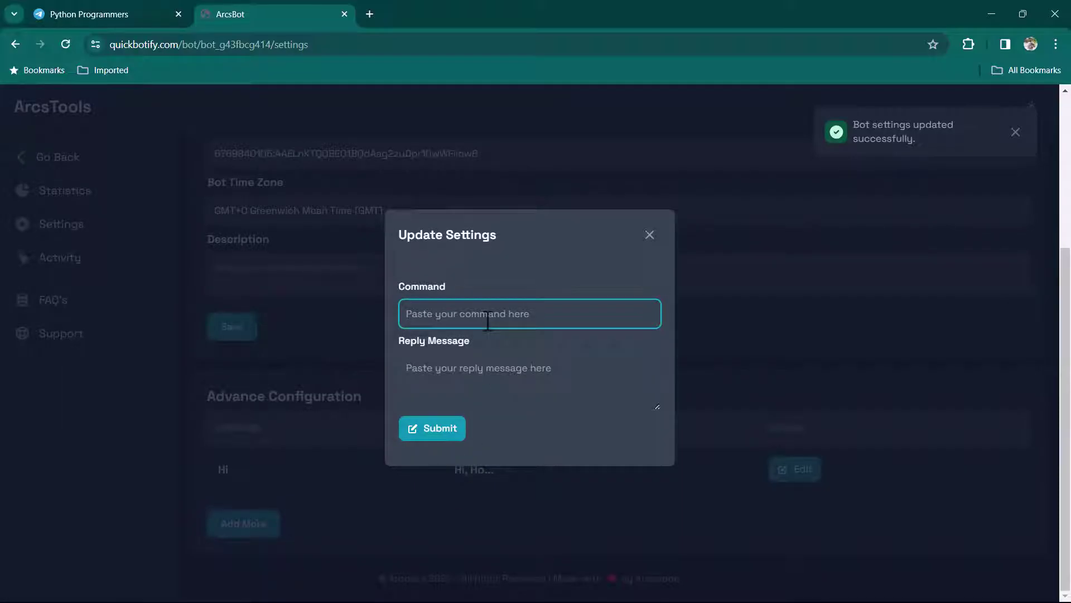
{"action": "type", "text": "Product Price"}
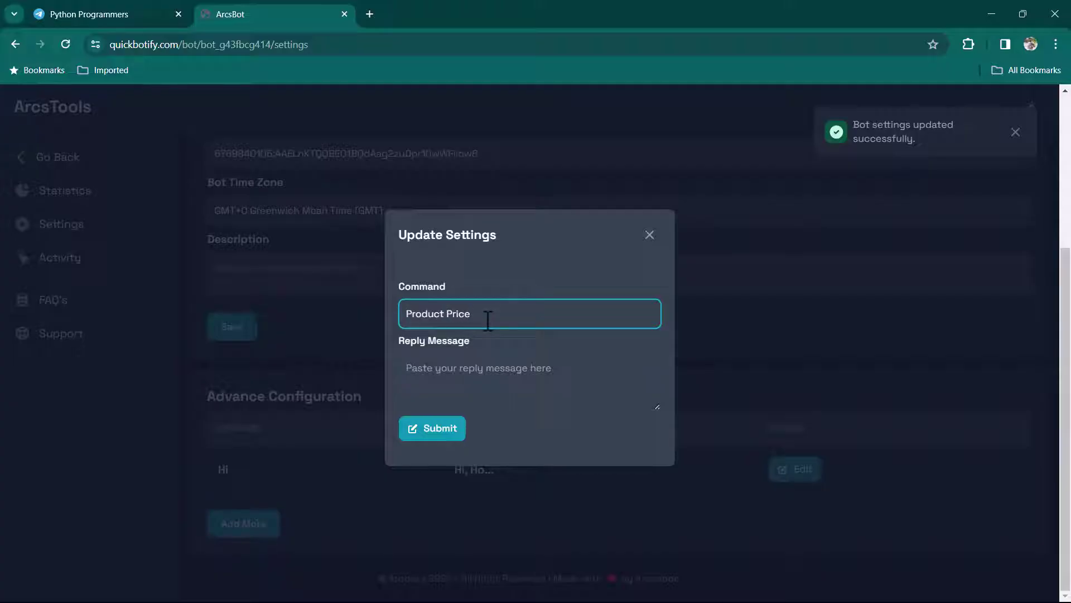
{"action": "key", "text": "Tab"}
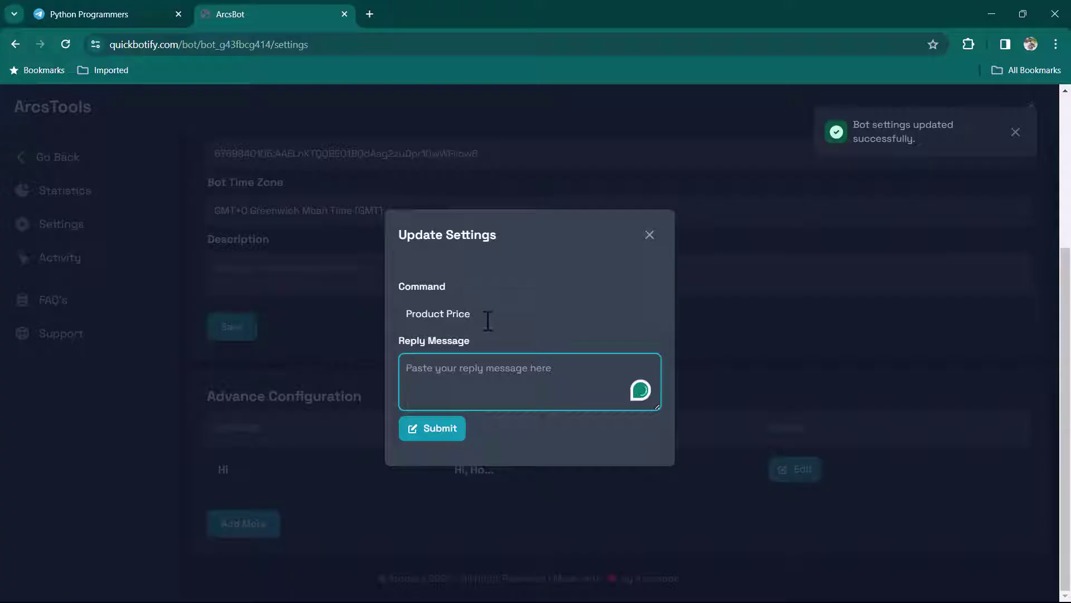
{"action": "type", "text": "1 product"}
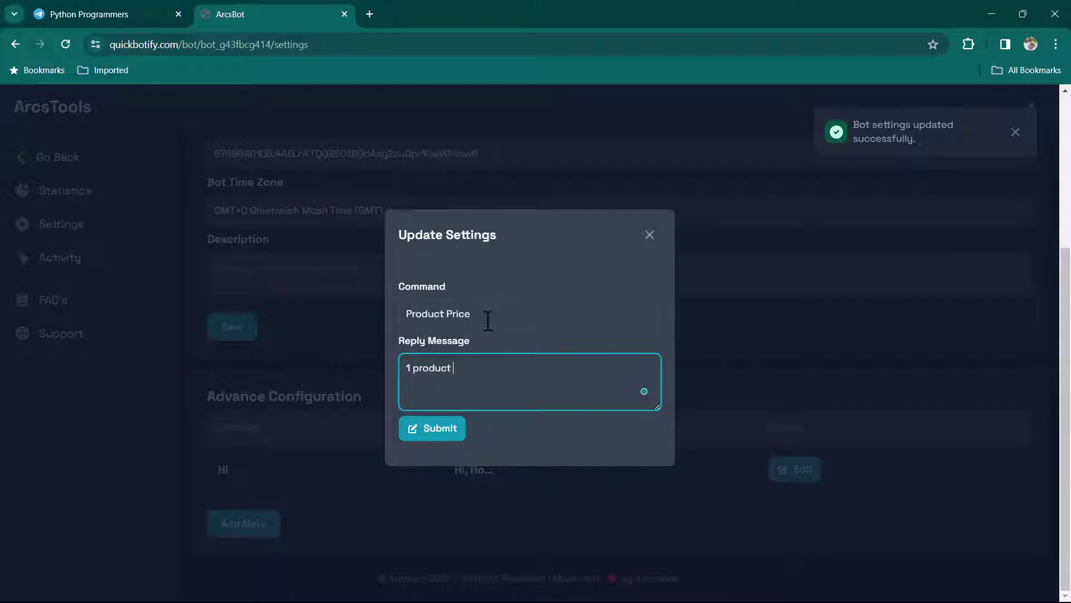
{"action": "type", "text": " 1, price 500 "}
{"action": "type", "text": "2 product 2, p"}
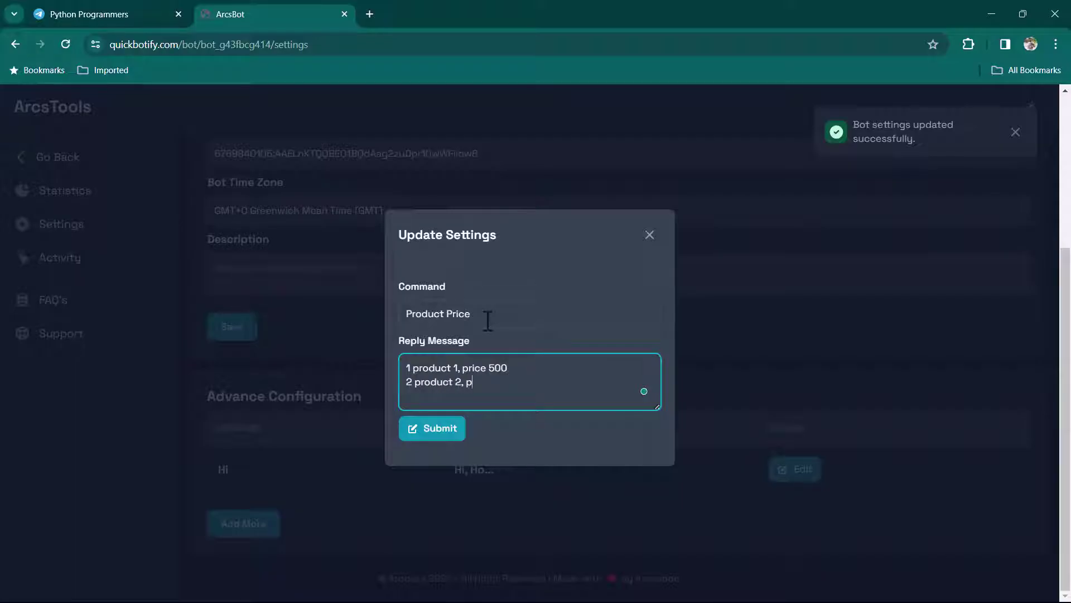
{"action": "type", "text": "rice 500"}
{"action": "left_click", "coordinate": [432, 428]}
- Add command 'thanks' with the reply 'Glad it helped!'
{"action": "left_click", "coordinate": [262, 538]}
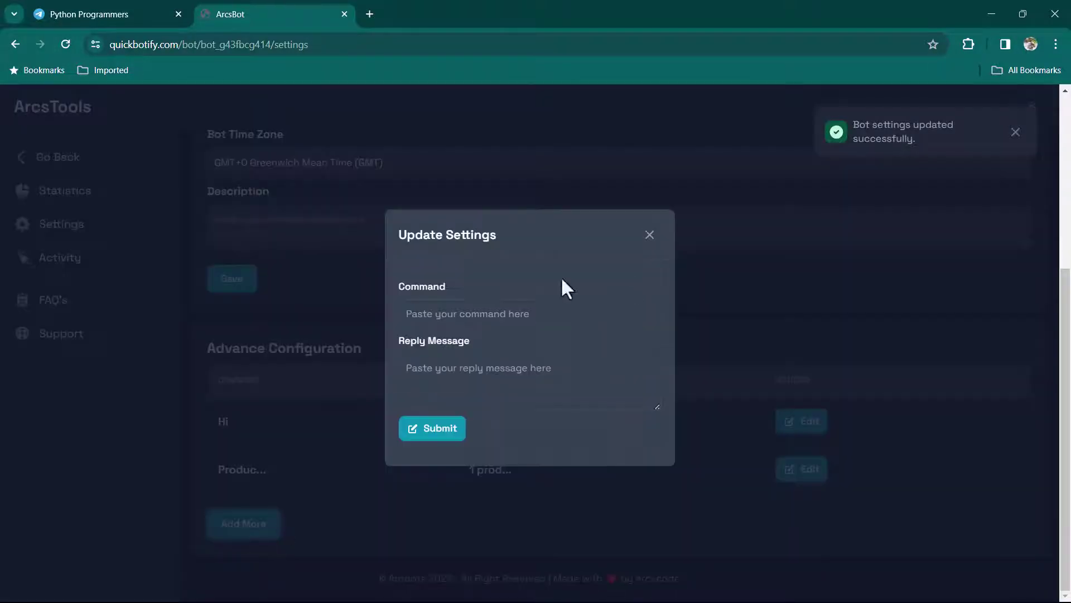
{"action": "left_click", "coordinate": [507, 318]}
{"action": "type", "text": "thank"}
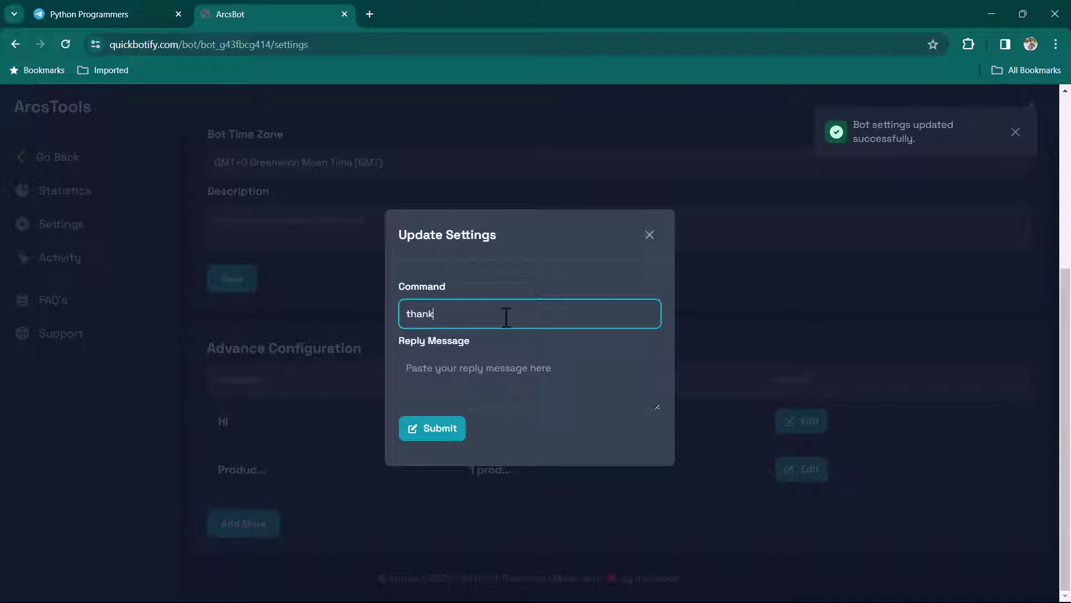
{"action": "type", "text": "s"}
{"action": "key", "text": "Tab"}
{"action": "type", "text": "Glad it h"}
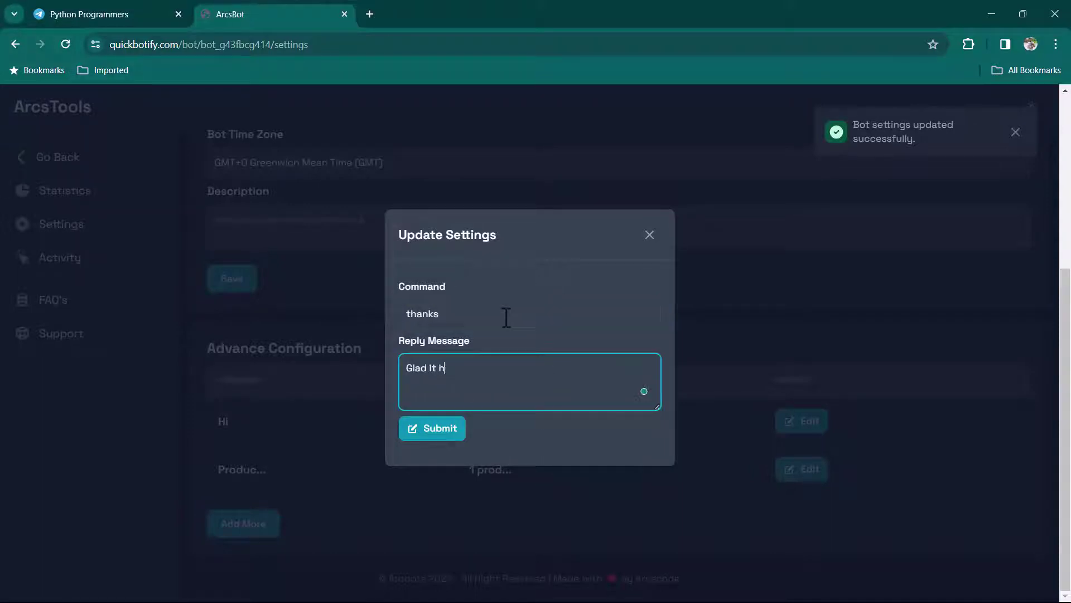
{"action": "type", "text": "elped!"}
{"action": "left_click", "coordinate": [441, 434]}
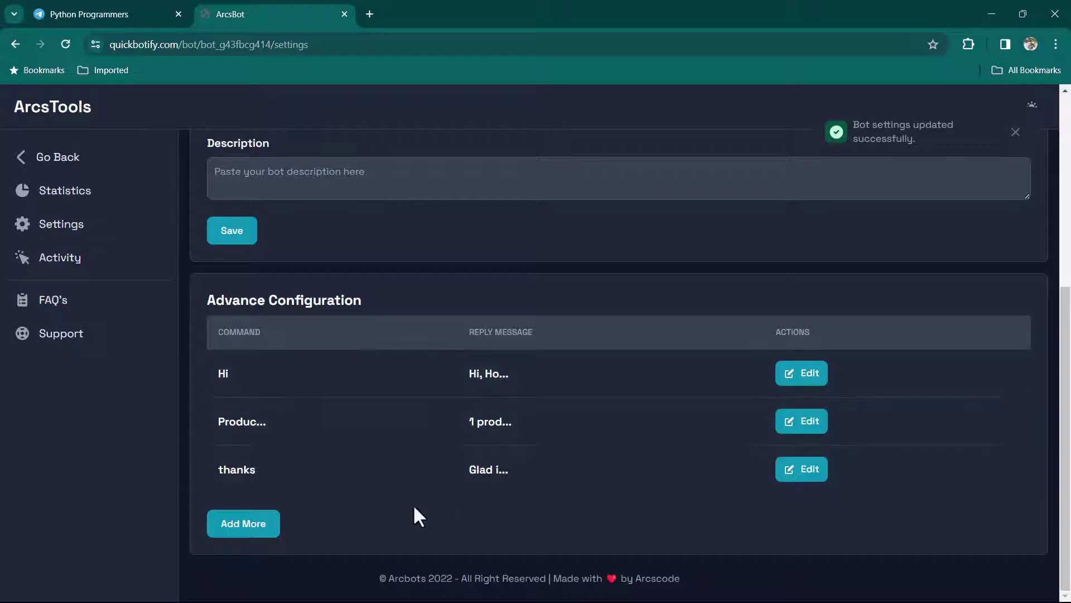
- Turn on the bot's Enable/Disable toggle and save the setting
{"action": "scroll", "coordinate": [503, 490], "scroll_direction": "up", "scroll_amount": 5}
{"action": "left_click", "coordinate": [1019, 250]}
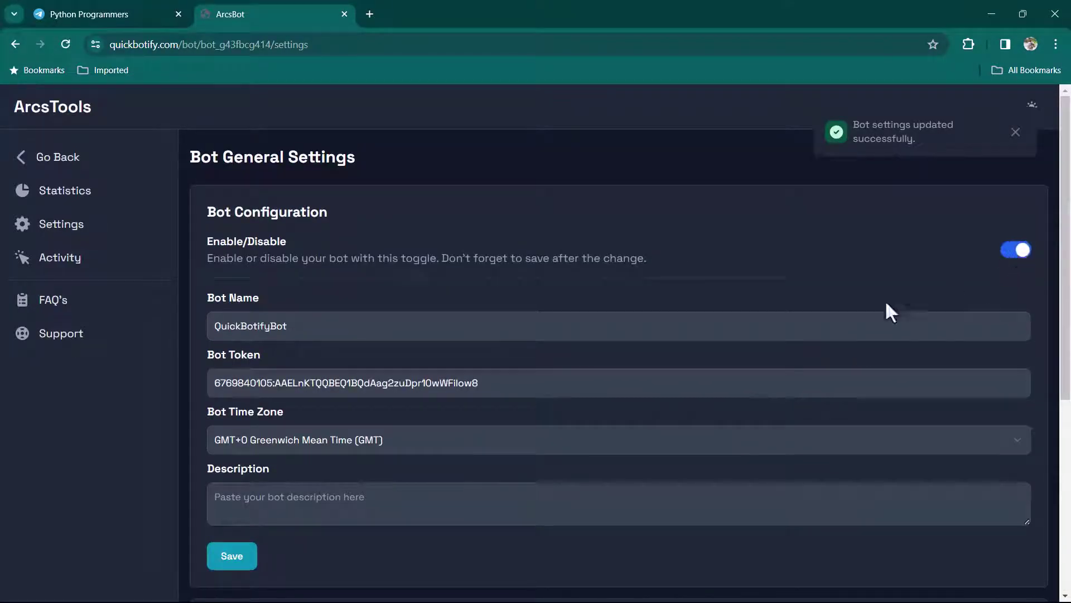
{"action": "left_click", "coordinate": [242, 565]}
{"action": "scroll", "coordinate": [552, 480], "scroll_direction": "down", "scroll_amount": 5}
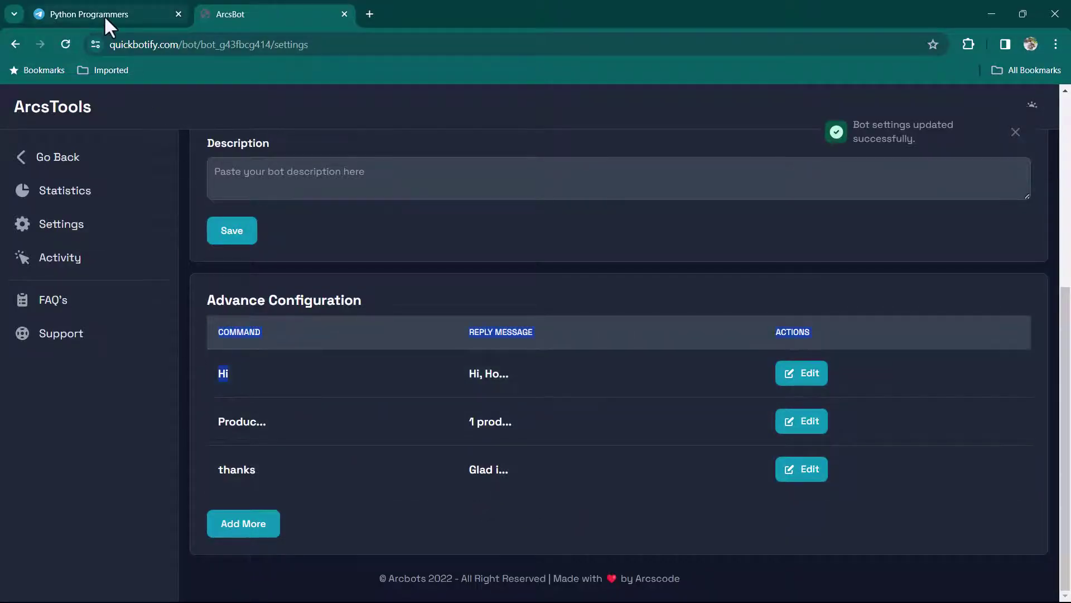
- Send 'Hi' in the Python Programmers group to test the bot's reply
{"action": "left_click", "coordinate": [104, 15]}
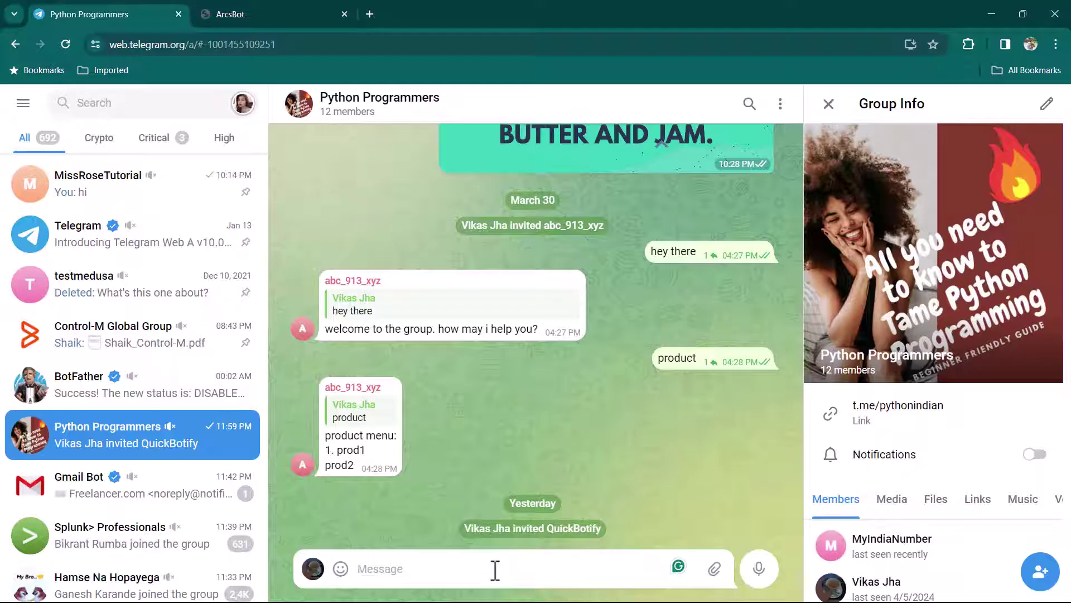
{"action": "type", "text": "Hi"}
{"action": "key", "text": "Return"}
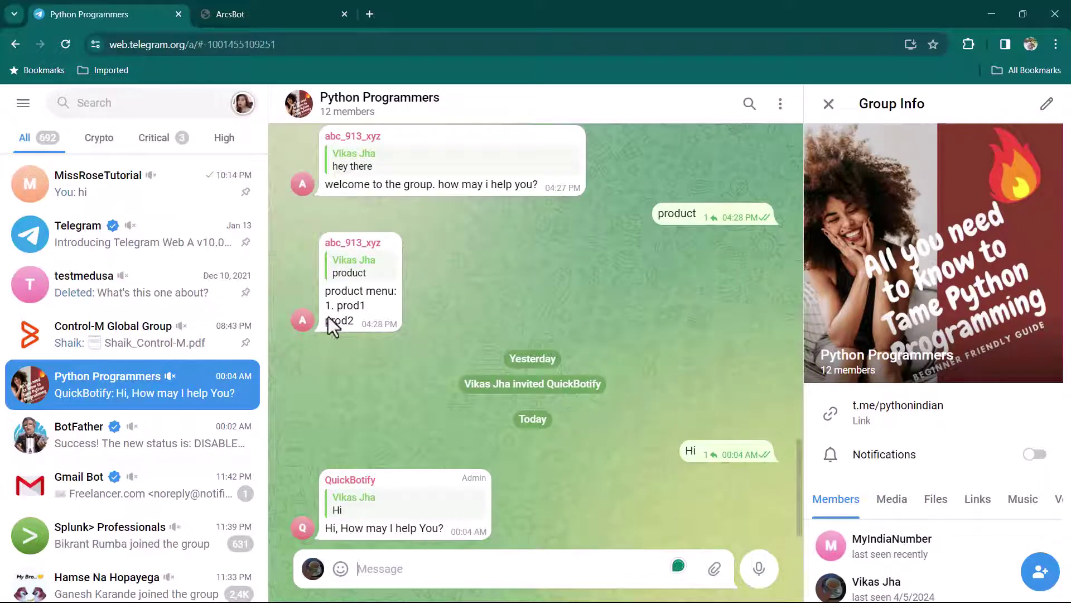
- Send 'thanks' in the group, get QuickBotify's 'Glad it helped.' reply, and return to the bot settings
{"action": "key", "text": "ctrl+Tab"}
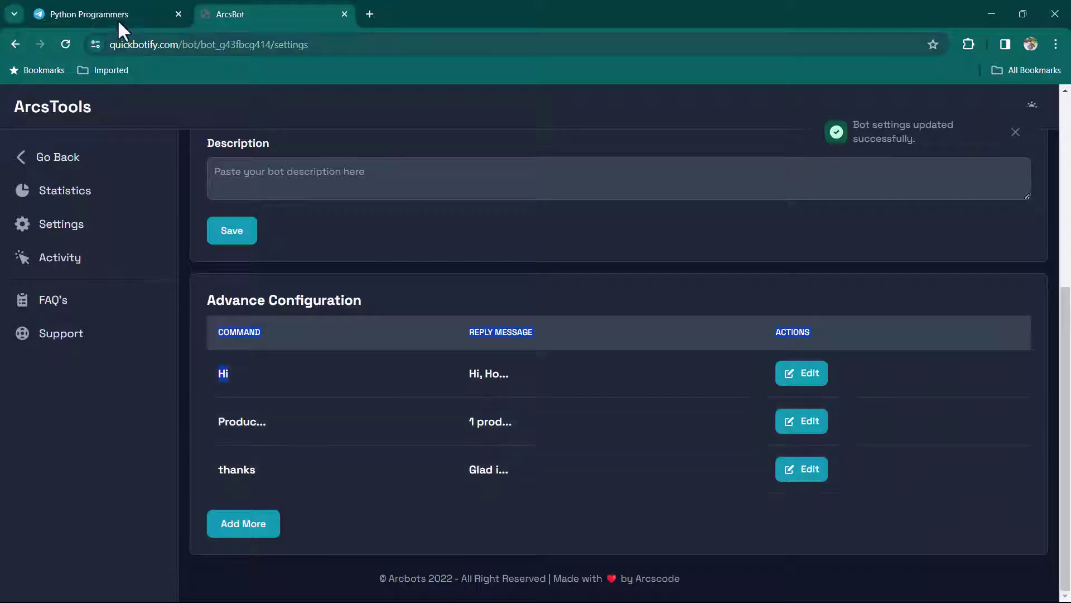
{"action": "left_click", "coordinate": [117, 19]}
{"action": "type", "text": "thanks"}
{"action": "key", "text": "Return"}
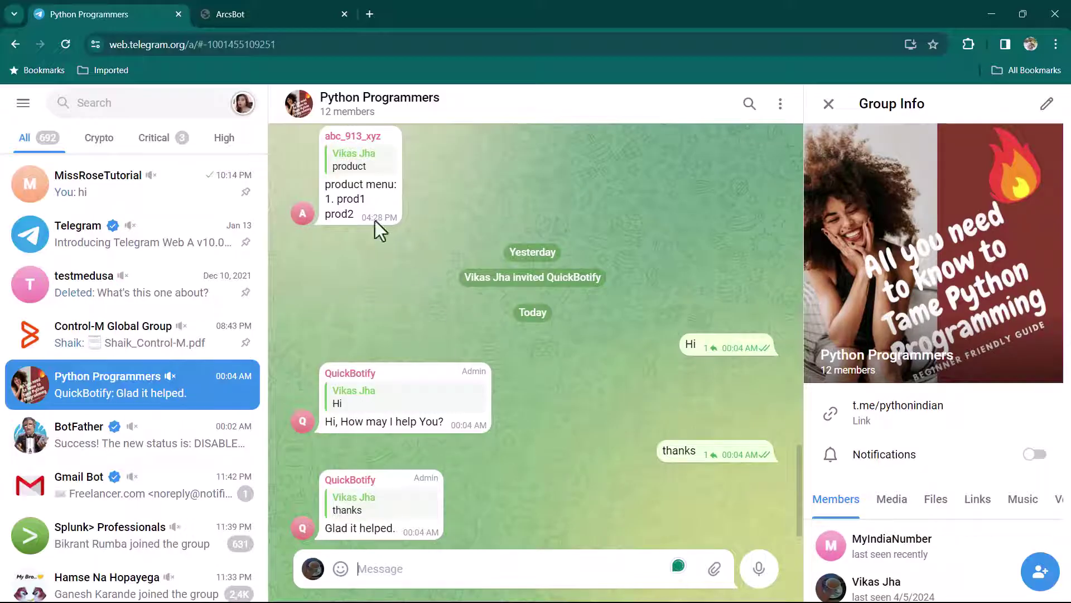
{"action": "left_click", "coordinate": [243, 17]}
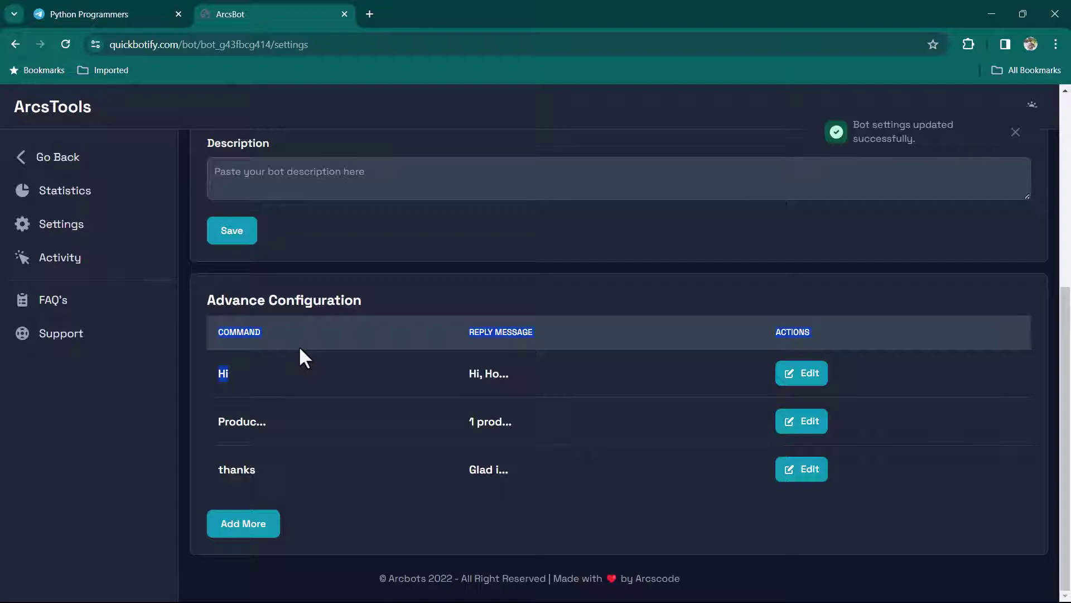
- Glance at the MissRoseTutorial chat, return to Python Programmers, then go back to QuickBotify
{"action": "left_click", "coordinate": [128, 15]}
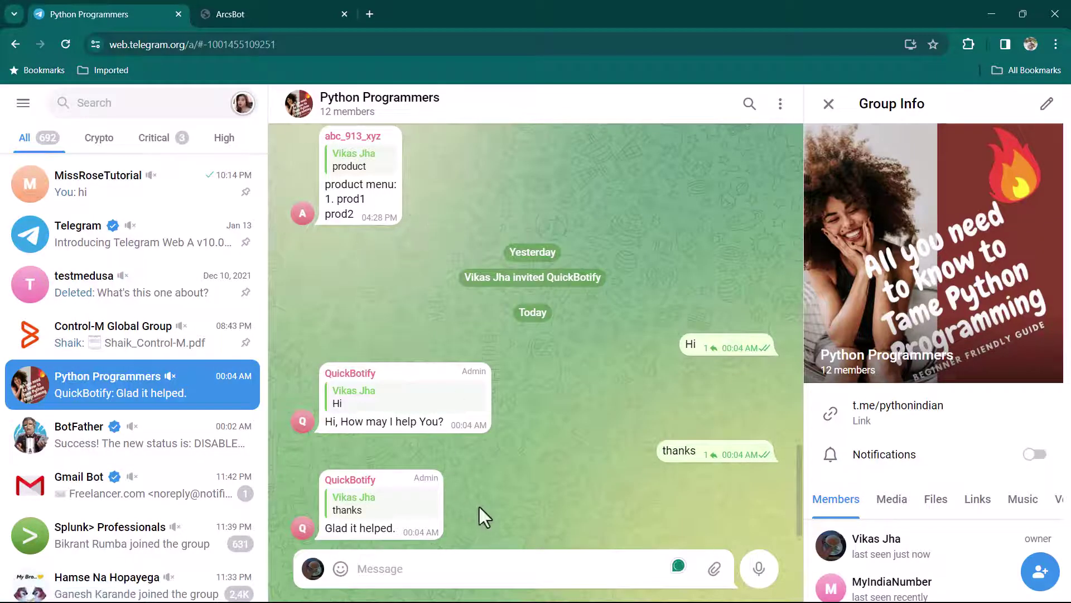
{"action": "left_click", "coordinate": [440, 561]}
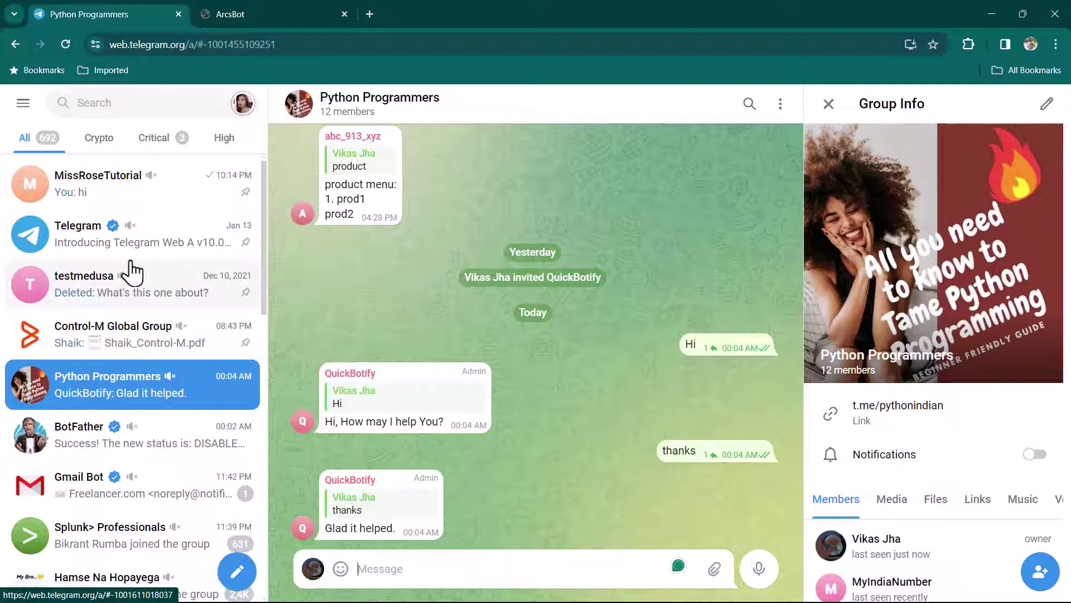
{"action": "key", "text": "alt+Left"}
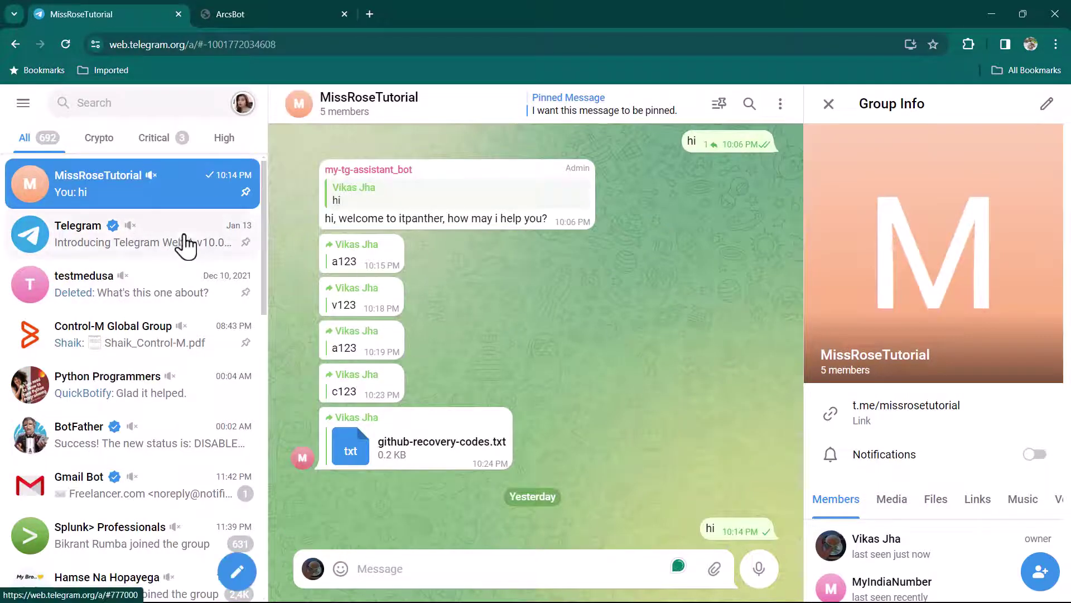
{"action": "left_click", "coordinate": [147, 397]}
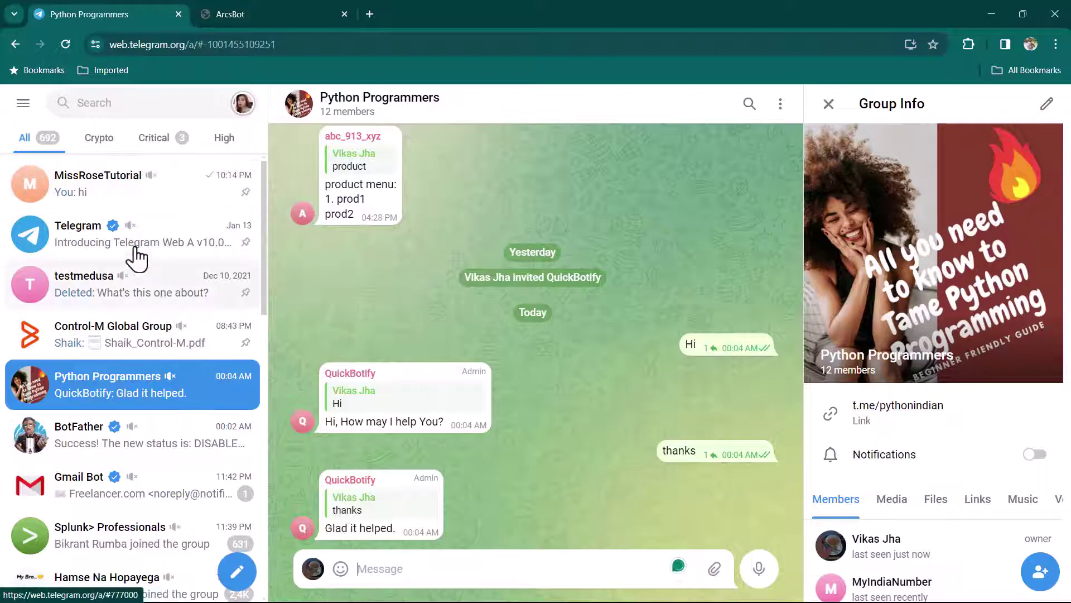
{"action": "key", "text": "ctrl+Tab"}
- Order the free Forwarder Bot through cart and checkout, and compare it with the Reply Bot order
{"action": "left_click", "coordinate": [23, 160]}
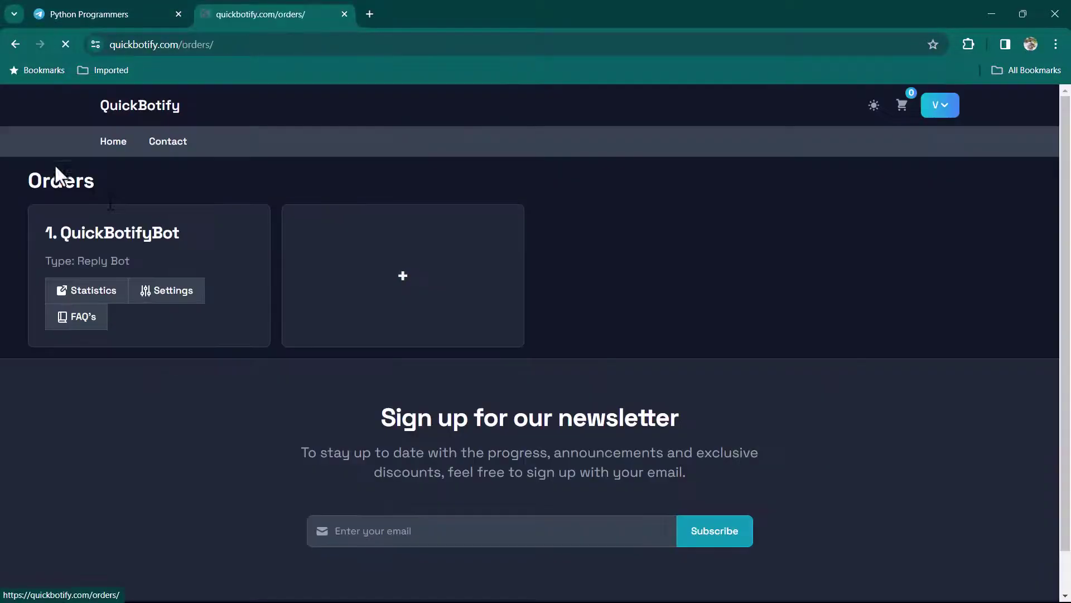
{"action": "left_click", "coordinate": [402, 286]}
{"action": "scroll", "coordinate": [430, 335], "scroll_direction": "down", "scroll_amount": 3}
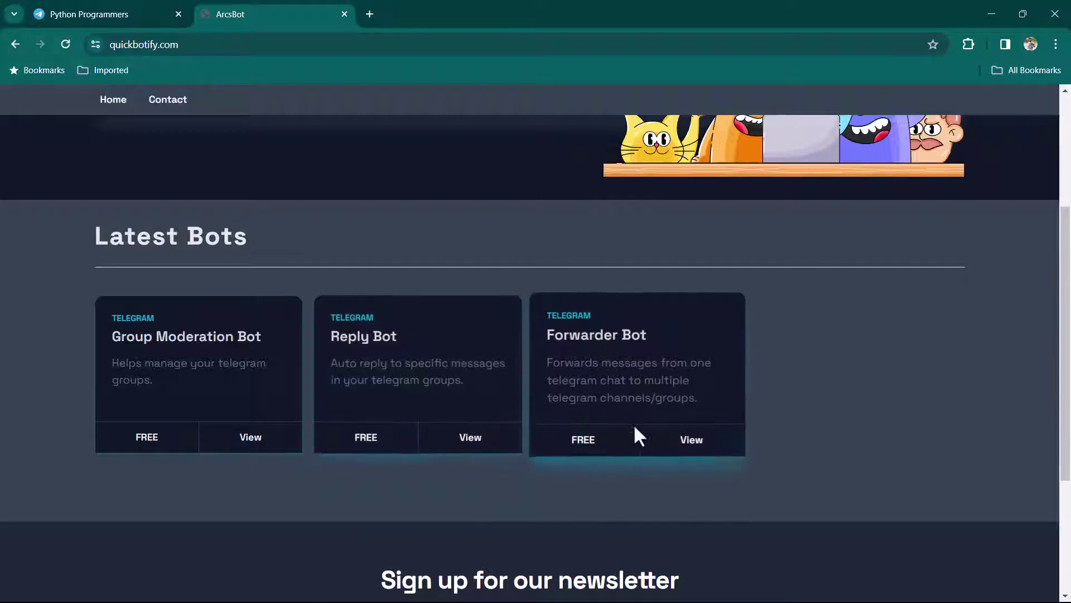
{"action": "left_click", "coordinate": [607, 451]}
{"action": "left_click", "coordinate": [598, 358]}
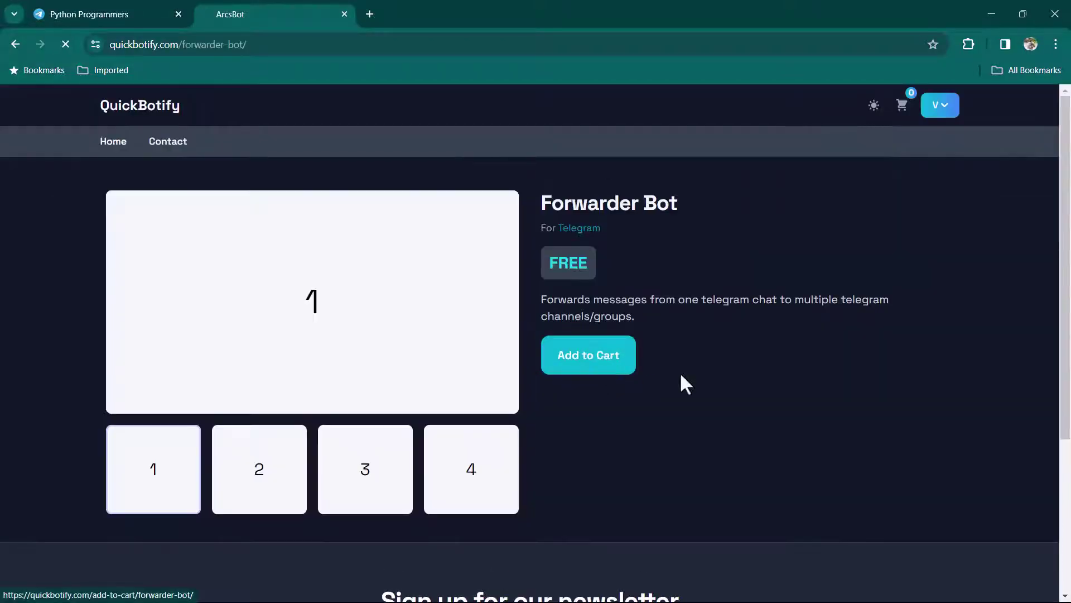
{"action": "left_click", "coordinate": [903, 107]}
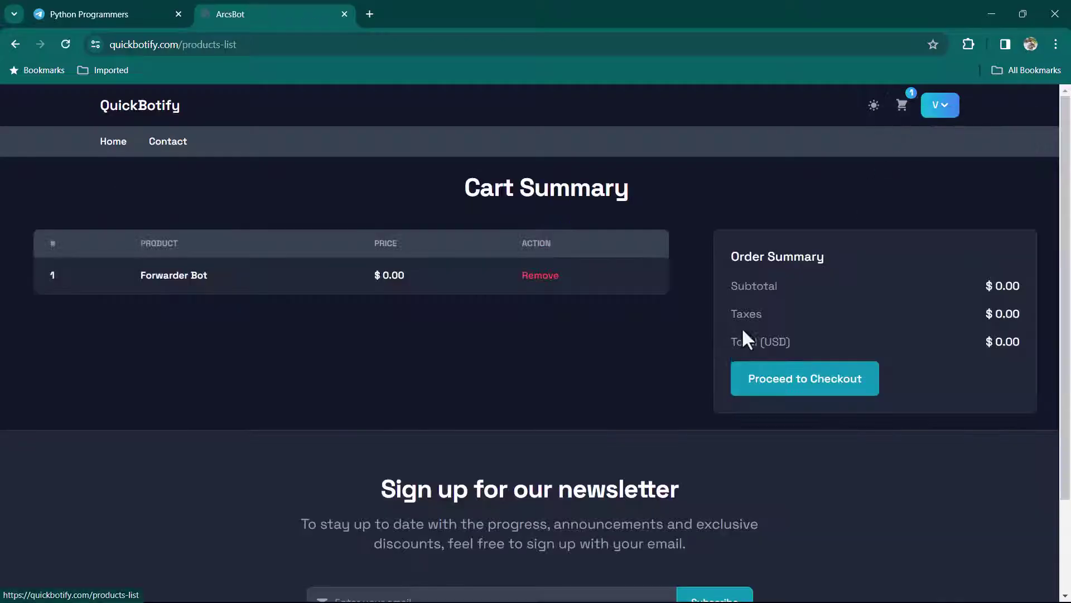
{"action": "left_click", "coordinate": [801, 395]}
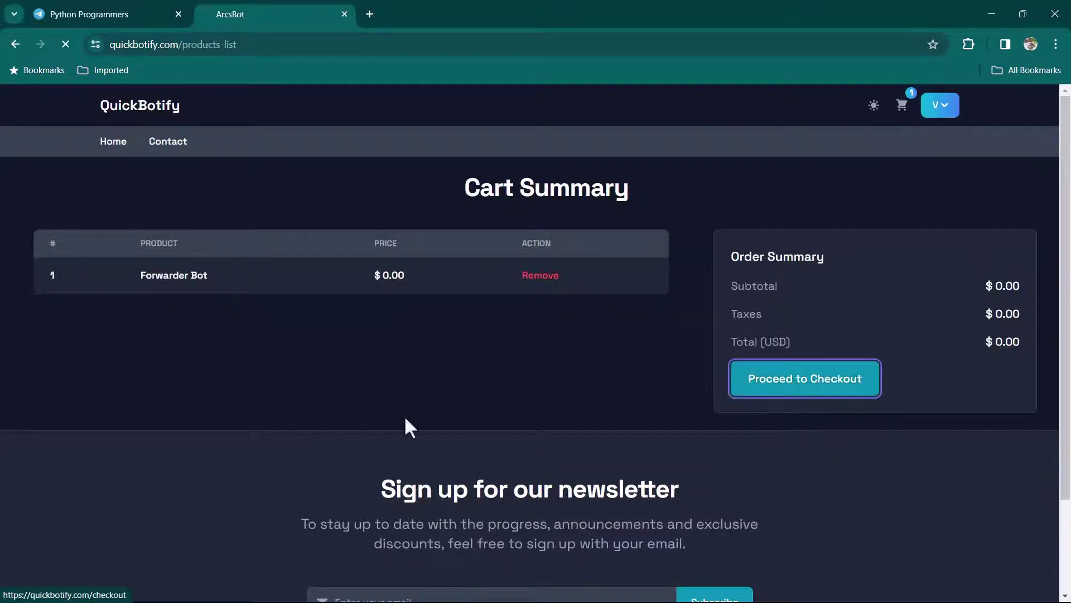
{"action": "left_click", "coordinate": [165, 503]}
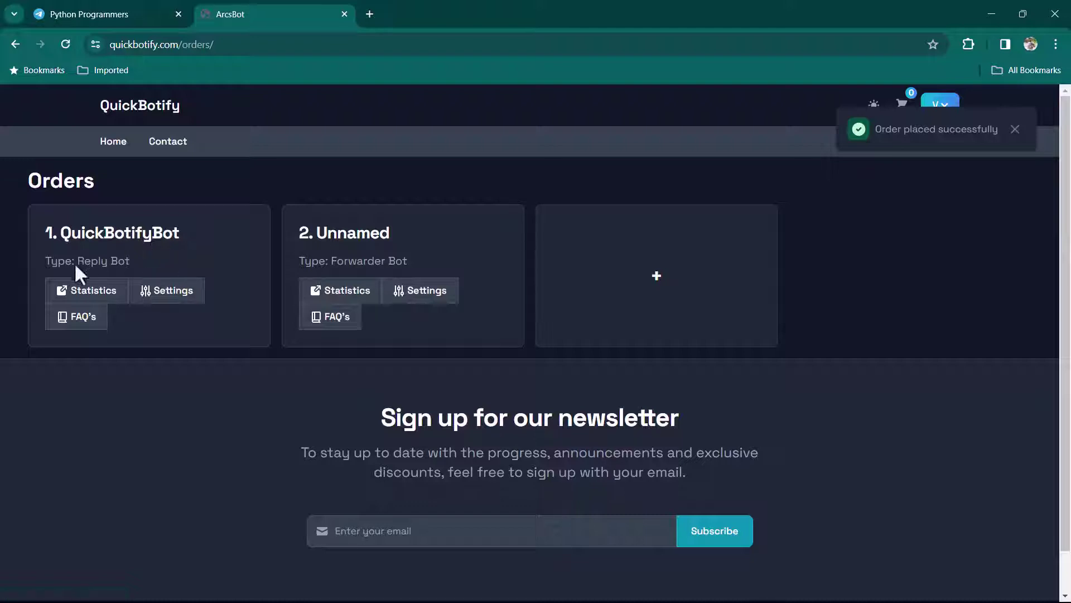
{"action": "left_click_drag", "start_coordinate": [76, 262], "coordinate": [145, 270]}
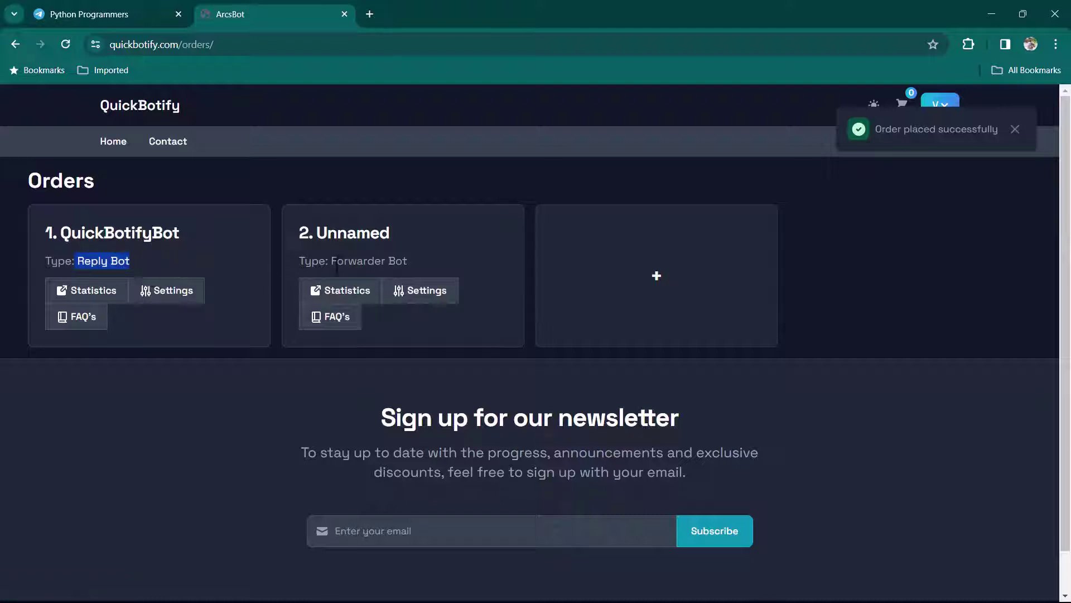
{"action": "mouse_move", "coordinate": [331, 262]}
{"action": "left_mouse_down"}
{"action": "mouse_move", "coordinate": [415, 274]}
{"action": "mouse_move", "coordinate": [341, 266]}
{"action": "left_mouse_up"}
- Name the Forwarder Bot 'QuickBotifyBot-AutoForwarding' in its settings
{"action": "left_click", "coordinate": [424, 269]}
{"action": "left_click", "coordinate": [439, 261]}
{"action": "left_click", "coordinate": [435, 303]}
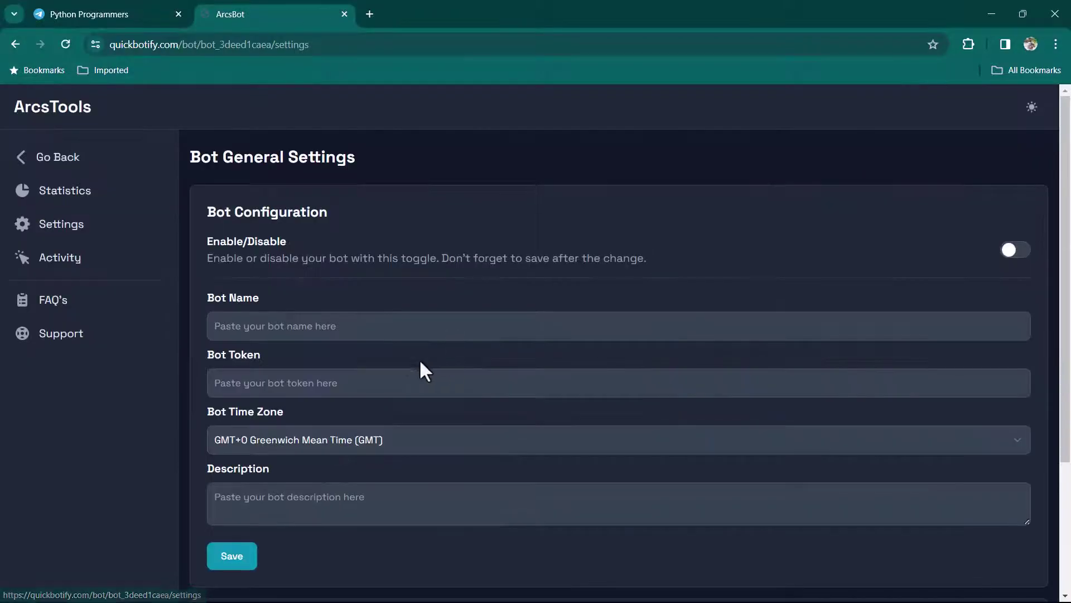
{"action": "left_click", "coordinate": [306, 329]}
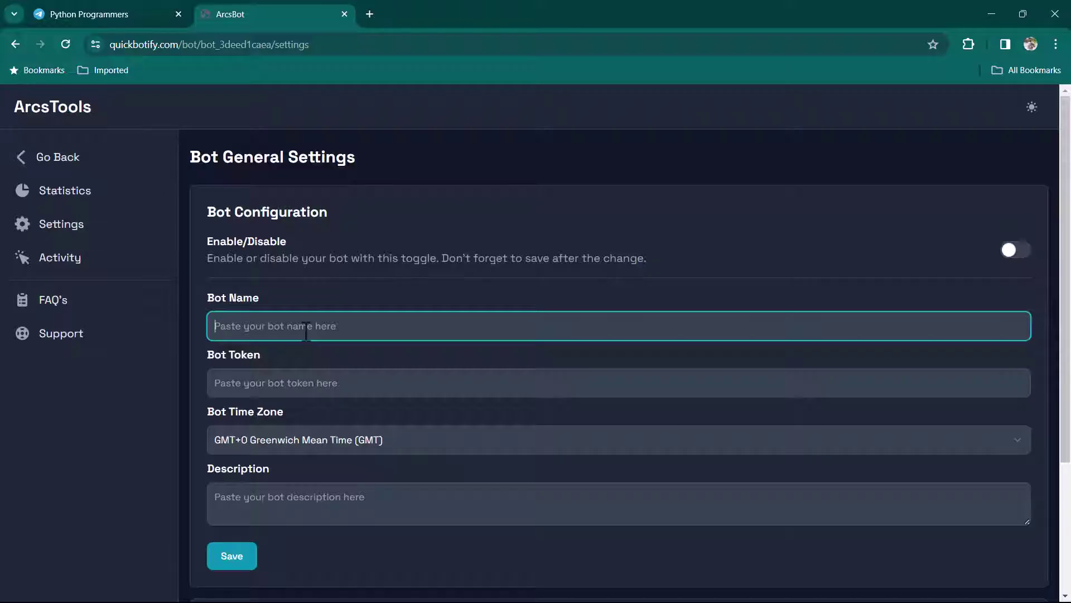
{"action": "type", "text": "QuickBotifyBot"}
{"action": "type", "text": "-"}
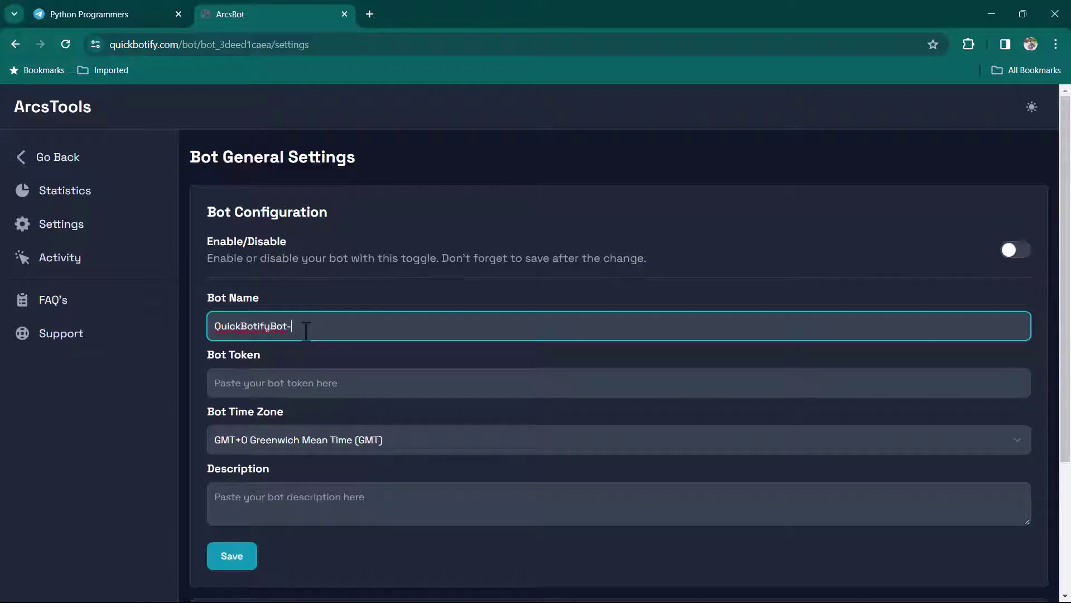
{"action": "type", "text": "AutoForwarding"}
{"action": "key", "text": "Tab"}
- Copy the bot's API token from the BotFather chat and paste it into Bot Token
{"action": "left_click", "coordinate": [123, 13]}
{"action": "left_click", "coordinate": [130, 104]}
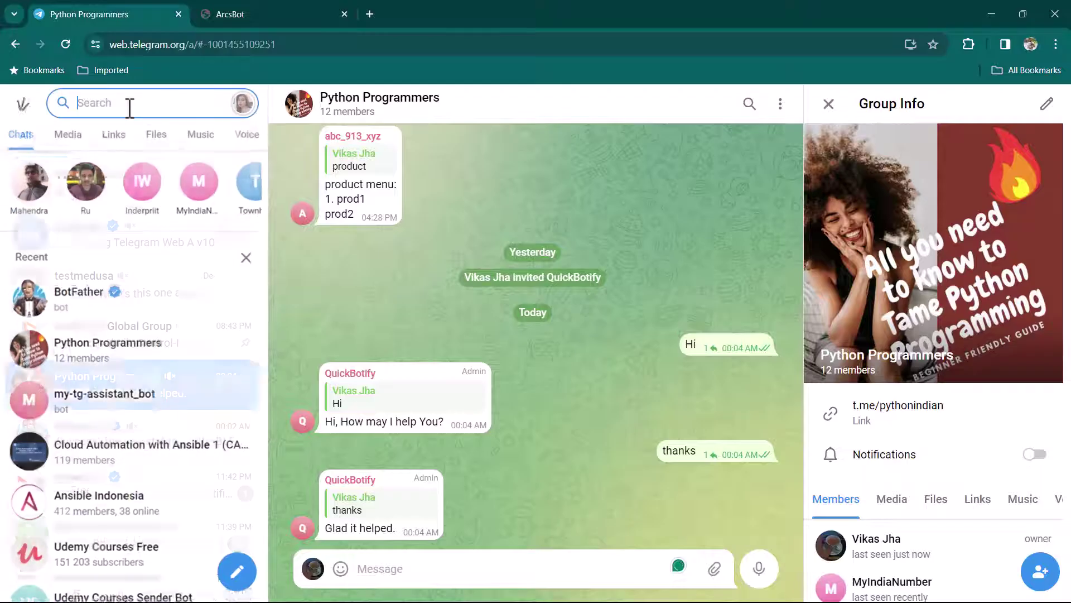
{"action": "type", "text": "botfa"}
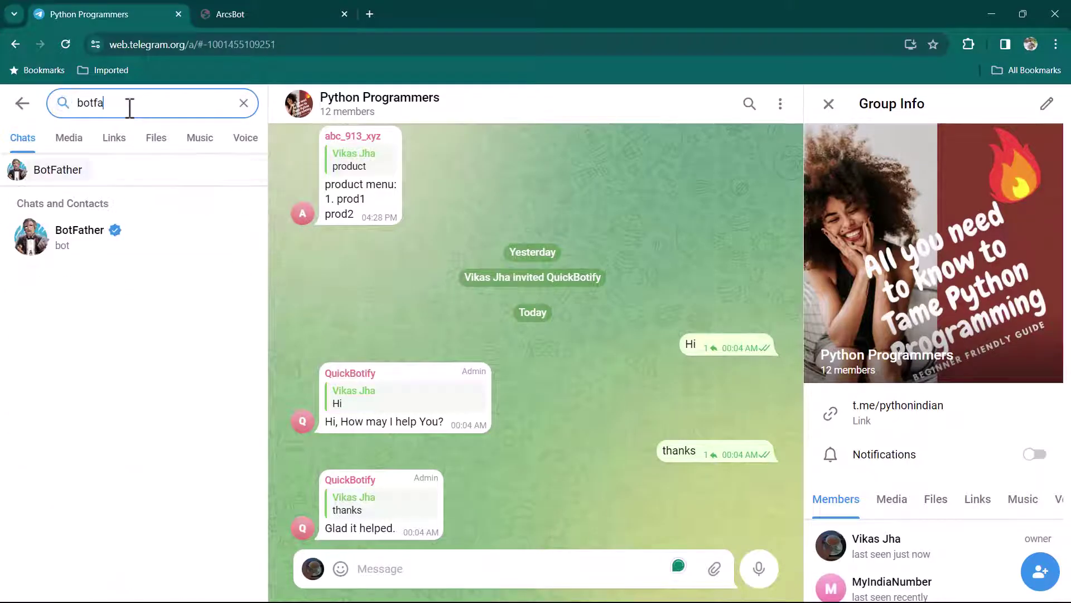
{"action": "left_click", "coordinate": [89, 256]}
{"action": "scroll", "coordinate": [580, 402], "scroll_direction": "up", "scroll_amount": 3}
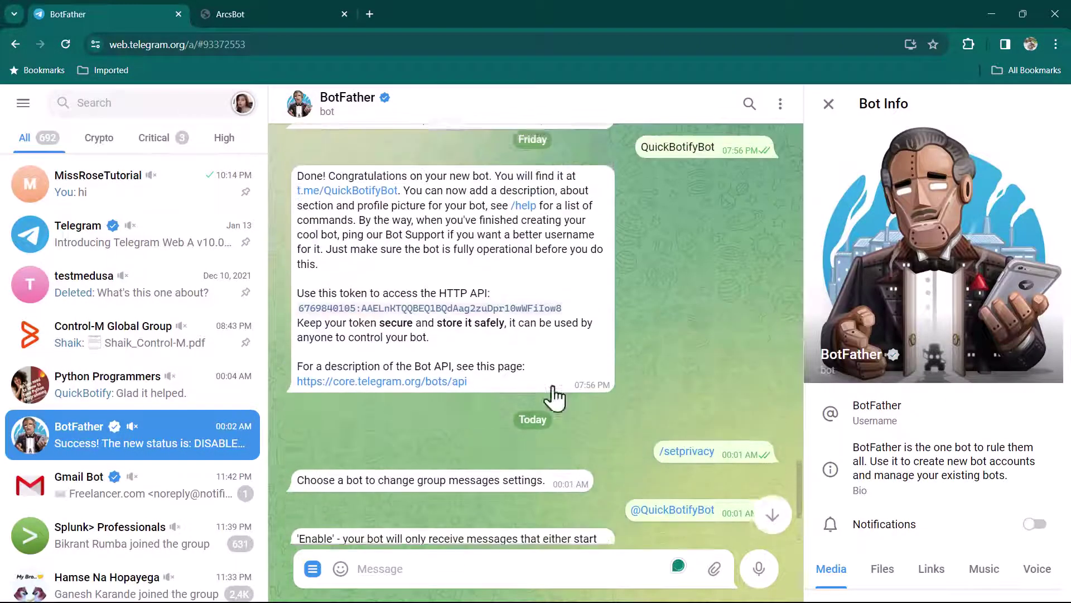
{"action": "left_click", "coordinate": [430, 260]}
{"action": "left_click", "coordinate": [230, 13]}
{"action": "key", "text": "ctrl+v"}
- Save the bot settings and start a new forwarding rule under Advance Configuration
{"action": "scroll", "coordinate": [357, 424], "scroll_direction": "down", "scroll_amount": 3}
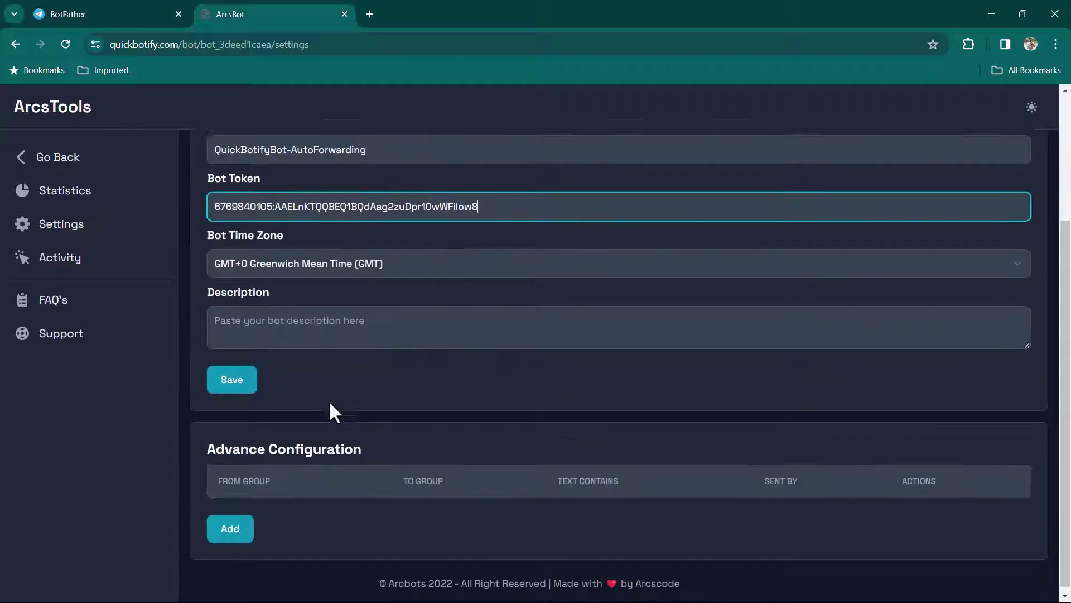
{"action": "left_click", "coordinate": [236, 375]}
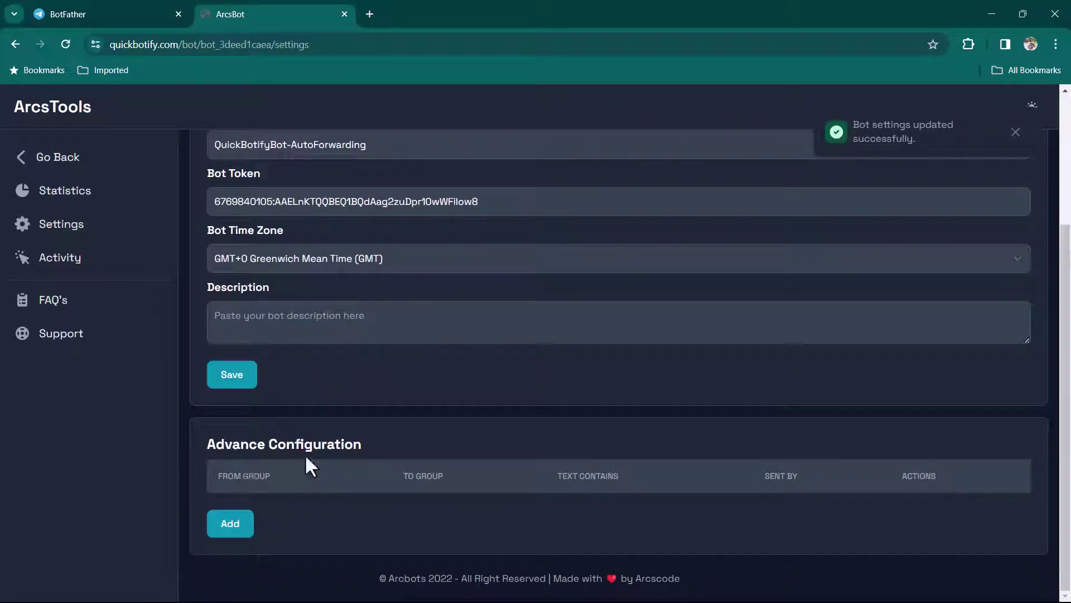
{"action": "left_click", "coordinate": [226, 532]}
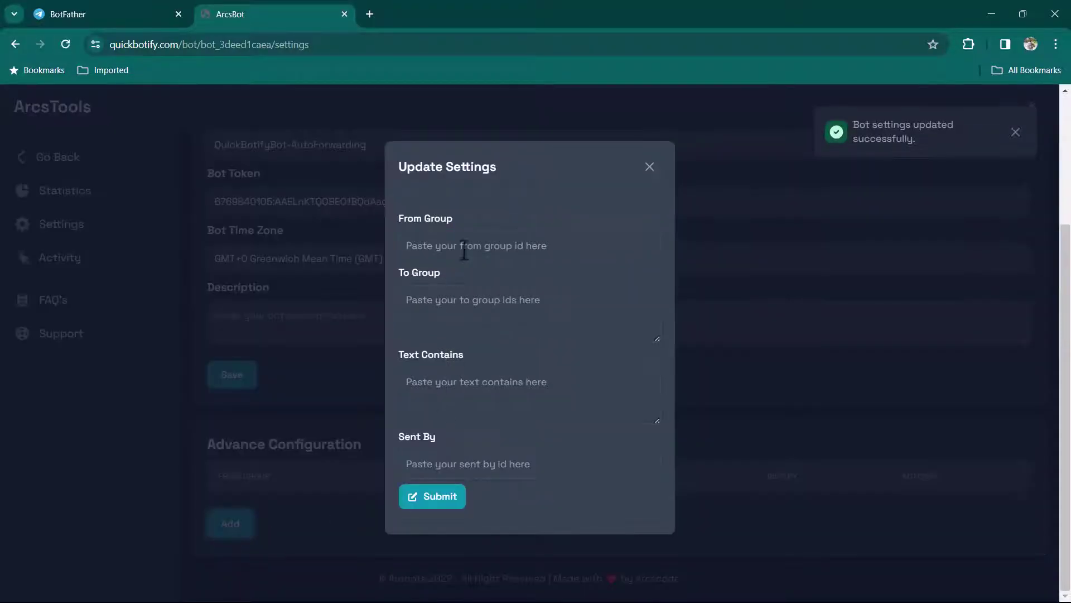
- Copy the Python Programmers group ID from its Telegram URL into From Group
{"action": "left_click", "coordinate": [465, 252]}
{"action": "left_click", "coordinate": [455, 312]}
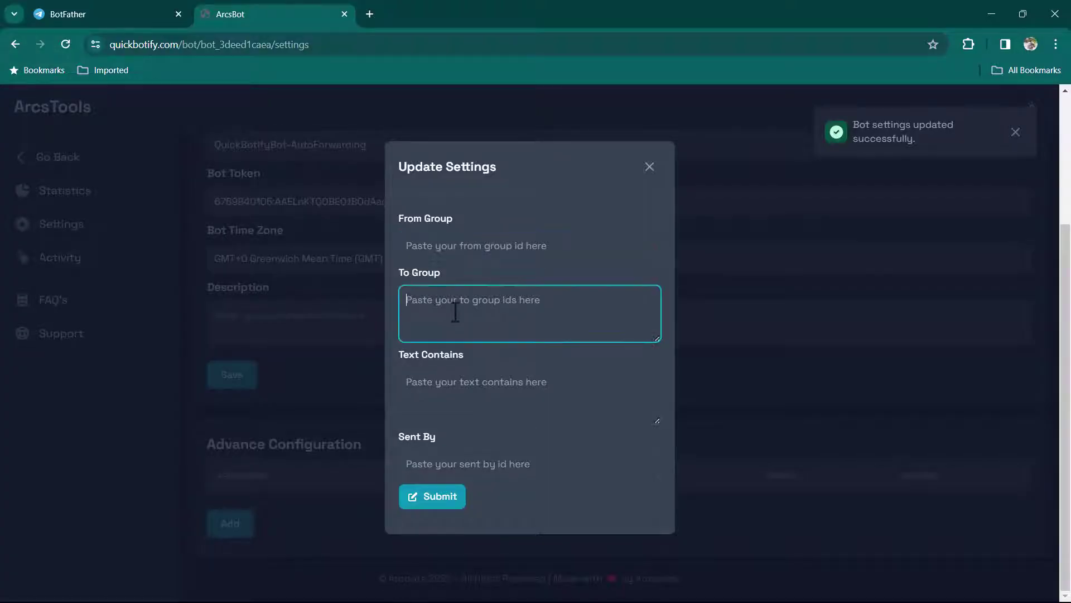
{"action": "left_click", "coordinate": [126, 16]}
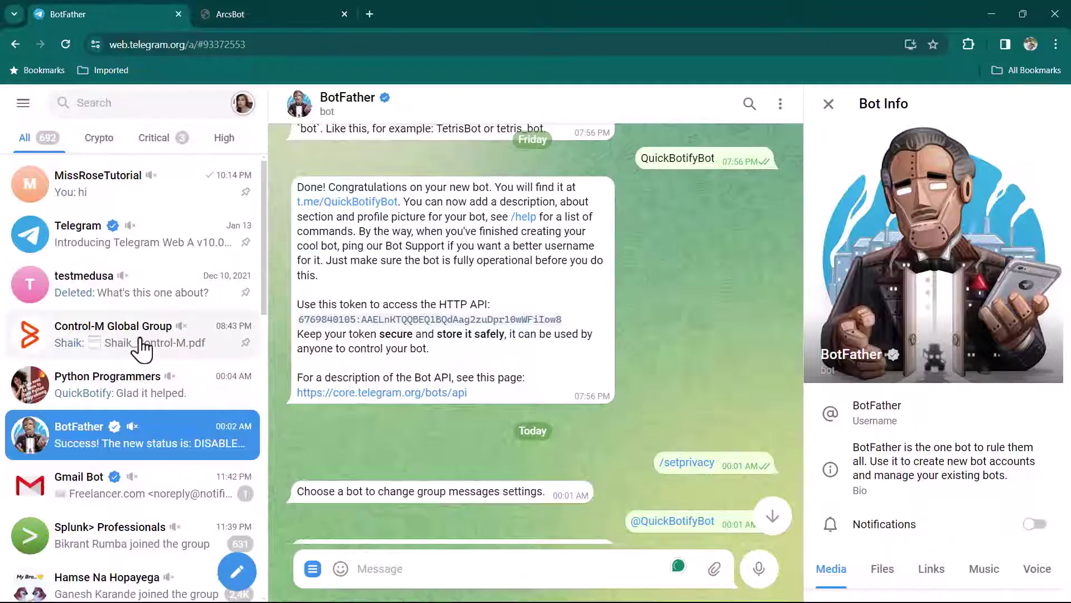
{"action": "scroll", "coordinate": [143, 347], "scroll_direction": "up", "scroll_amount": 1}
{"action": "left_click", "coordinate": [120, 449]}
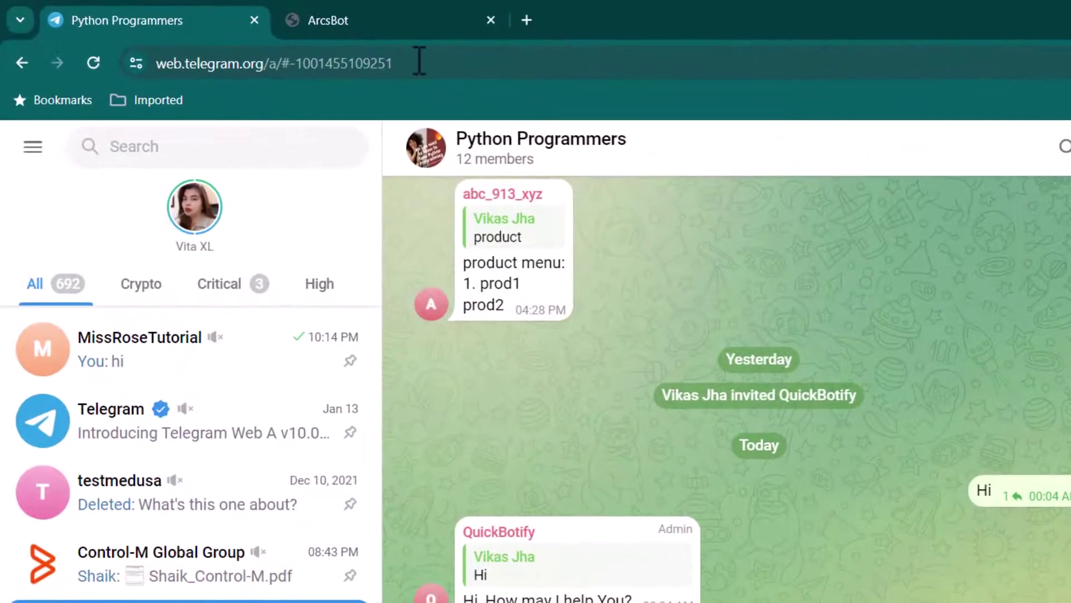
{"action": "left_click", "coordinate": [297, 44]}
{"action": "left_click", "coordinate": [425, 63]}
{"action": "left_click_drag", "start_coordinate": [441, 63], "coordinate": [334, 63]}
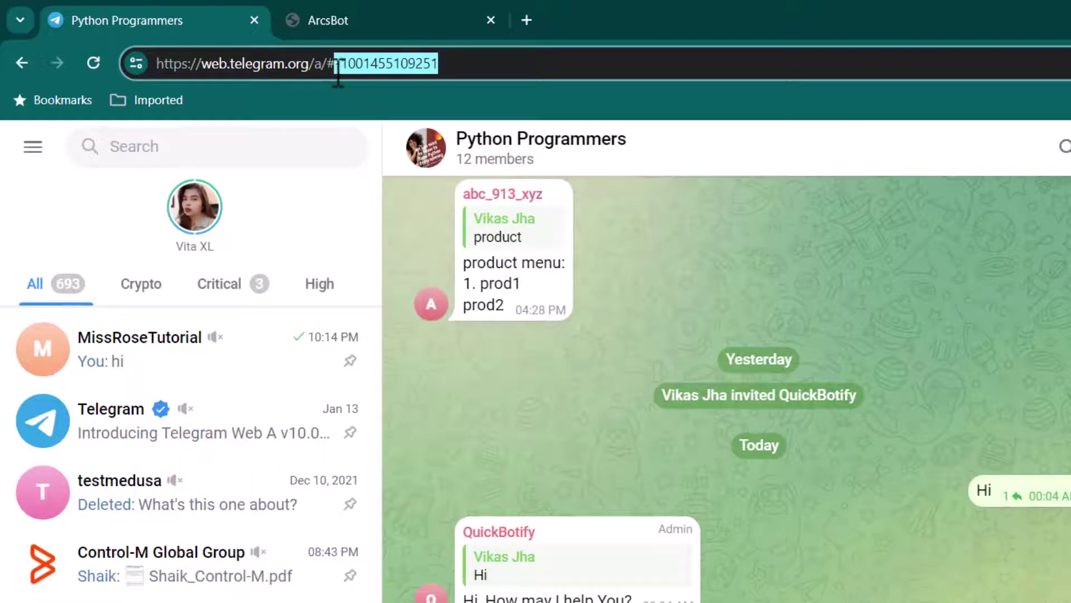
{"action": "left_click", "coordinate": [391, 23]}
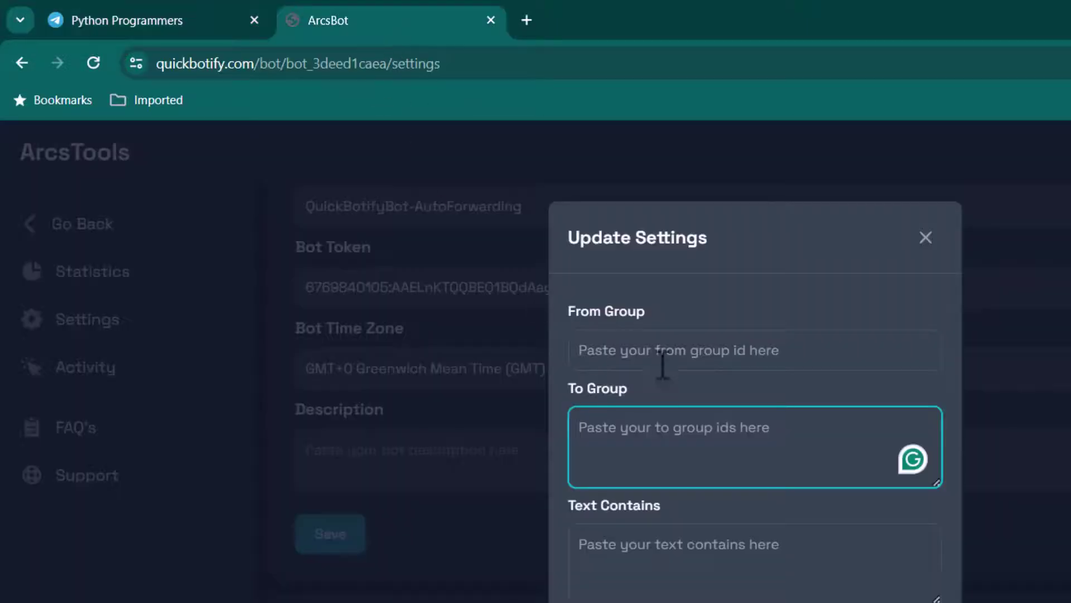
{"action": "left_click", "coordinate": [673, 352]}
- Copy the MissRoseTutorial group ID from its Telegram URL into To Group
{"action": "left_click", "coordinate": [676, 426]}
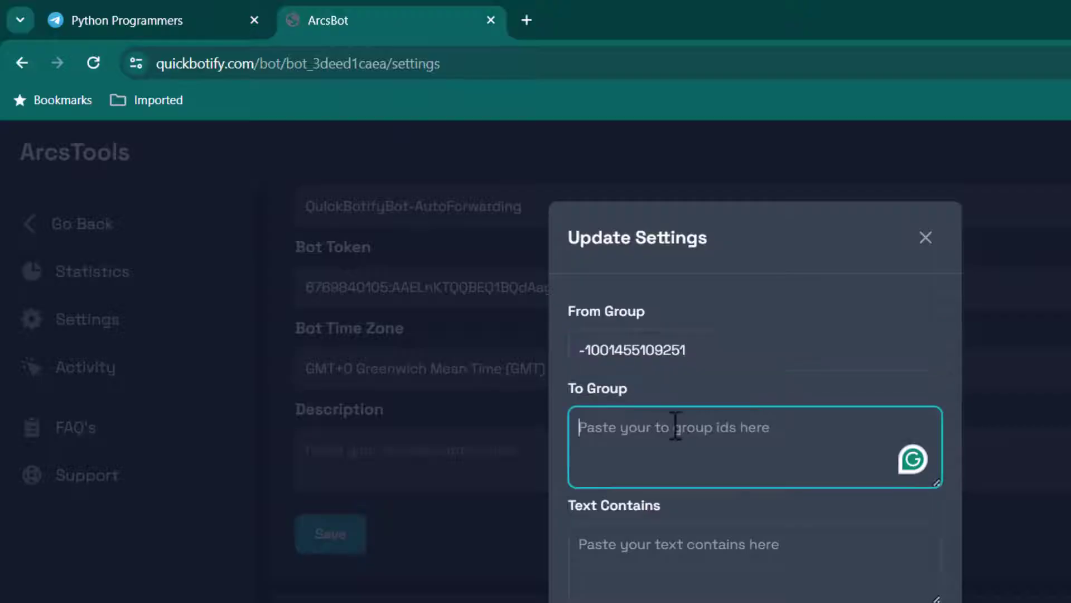
{"action": "left_click", "coordinate": [165, 28]}
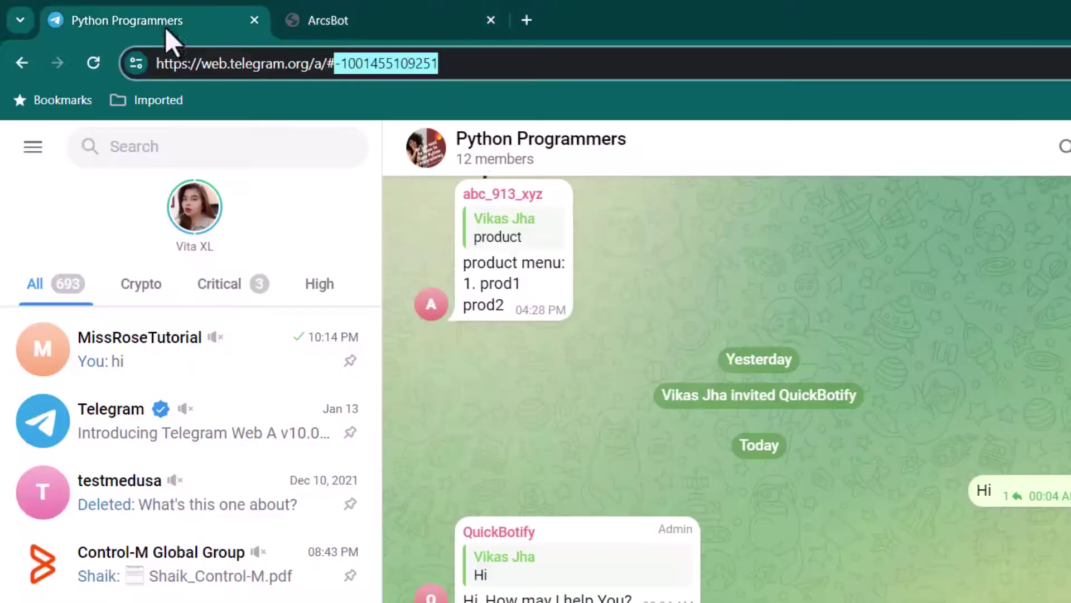
{"action": "left_click", "coordinate": [174, 373]}
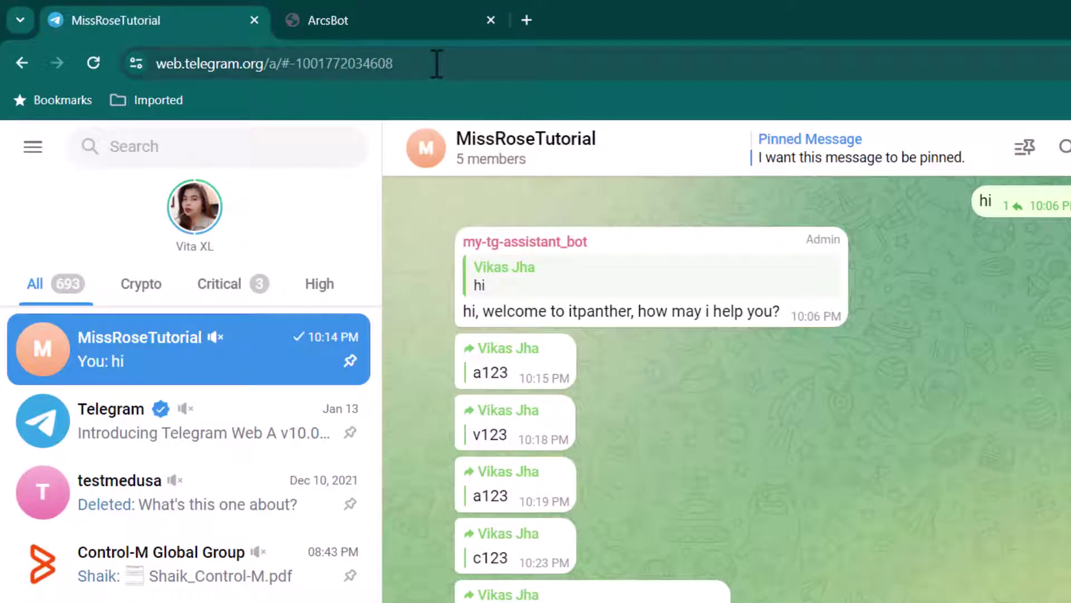
{"action": "left_click_drag", "start_coordinate": [438, 62], "coordinate": [294, 78]}
{"action": "key", "text": "ctrl+c"}
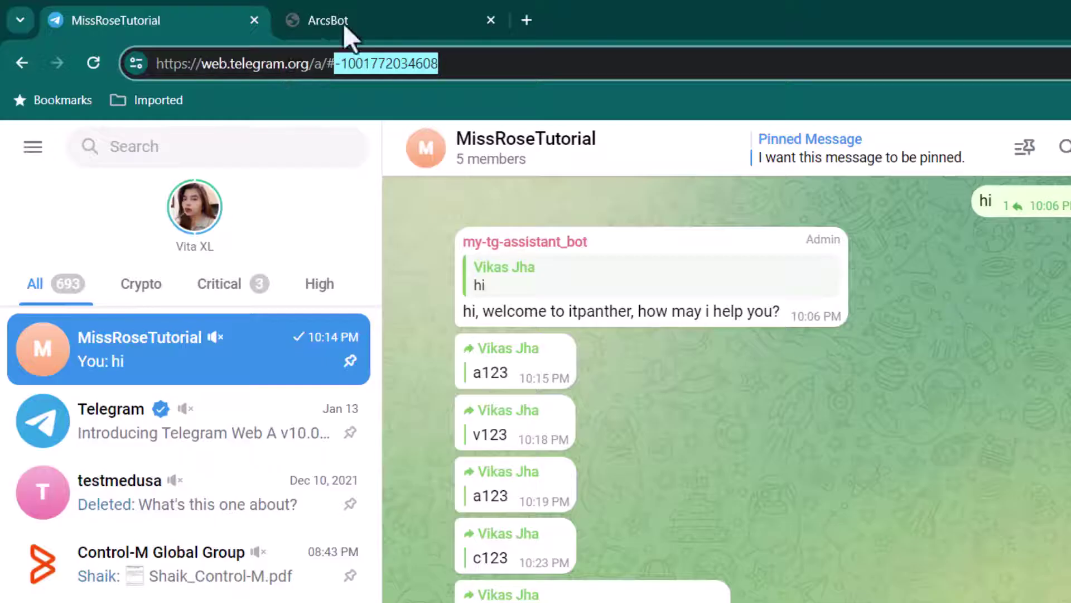
{"action": "left_click", "coordinate": [383, 19]}
{"action": "key", "text": "ctrl+v"}
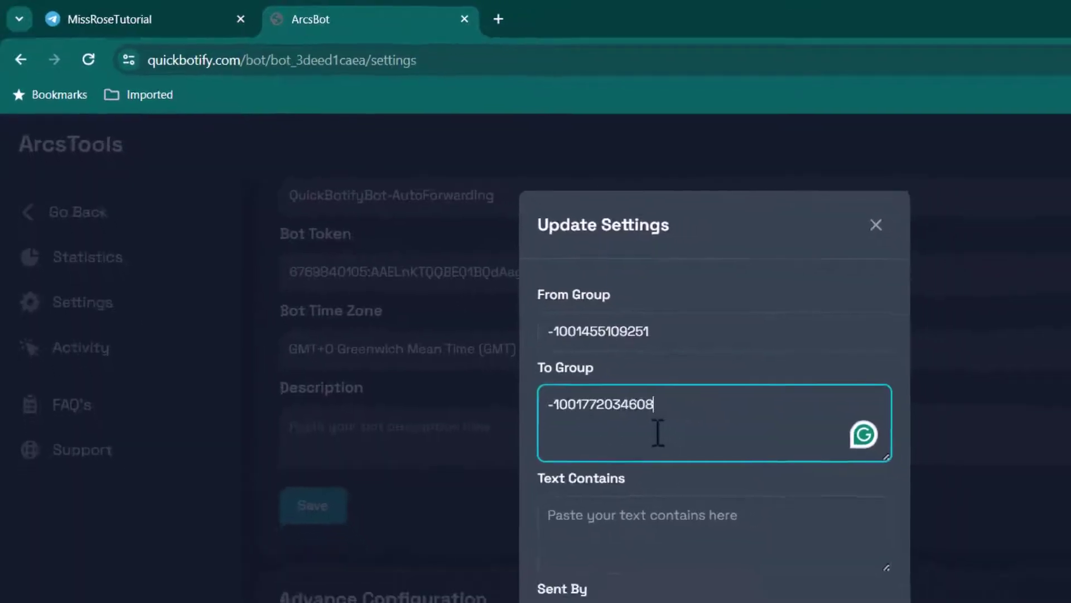
{"action": "left_click", "coordinate": [207, 25]}
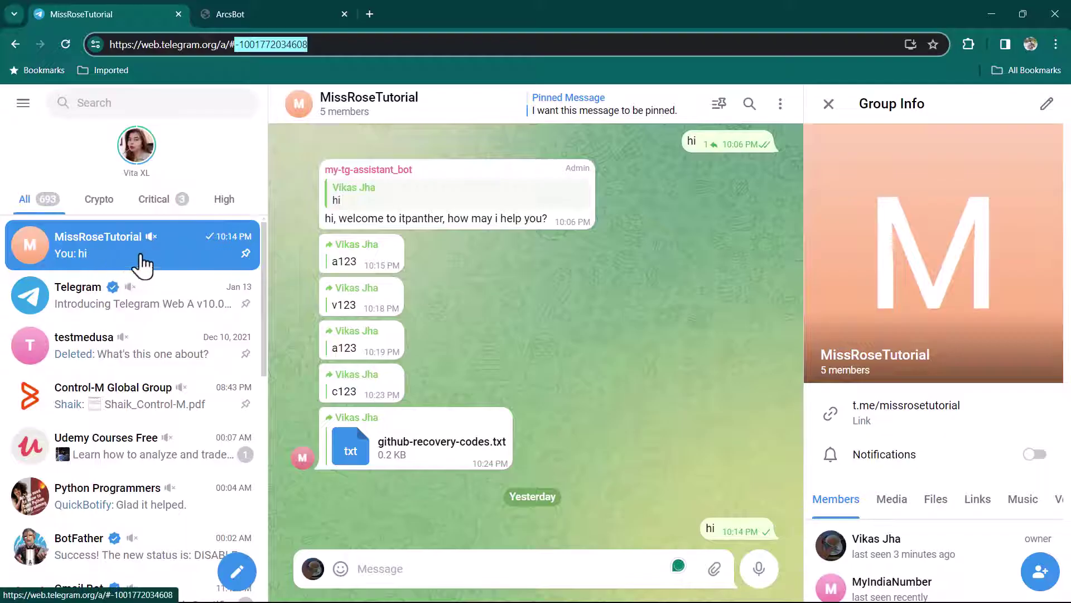
- Add quickbotifybot as a member of the MissRoseTutorial group
{"action": "scroll", "coordinate": [952, 386], "scroll_direction": "down", "scroll_amount": 3}
{"action": "scroll", "coordinate": [908, 447], "scroll_direction": "down", "scroll_amount": 3}
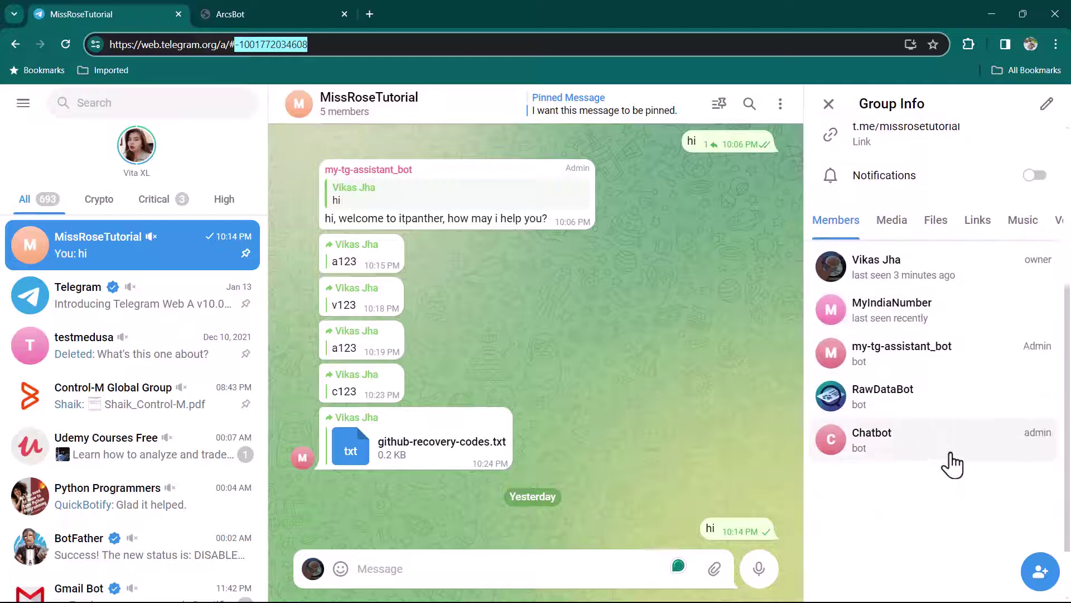
{"action": "left_click", "coordinate": [1040, 572]}
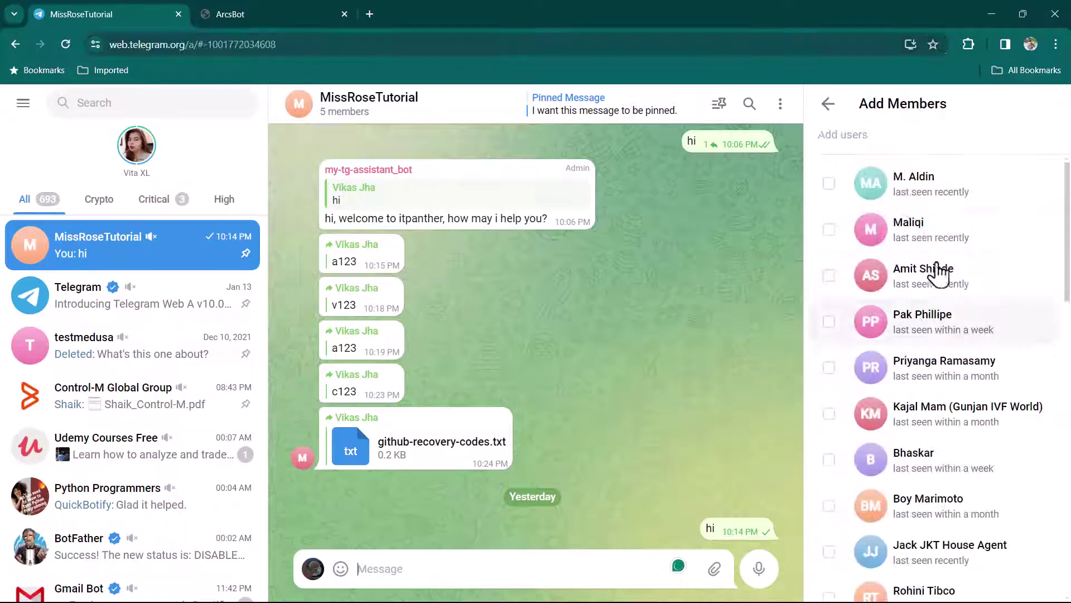
{"action": "type", "text": "quick"}
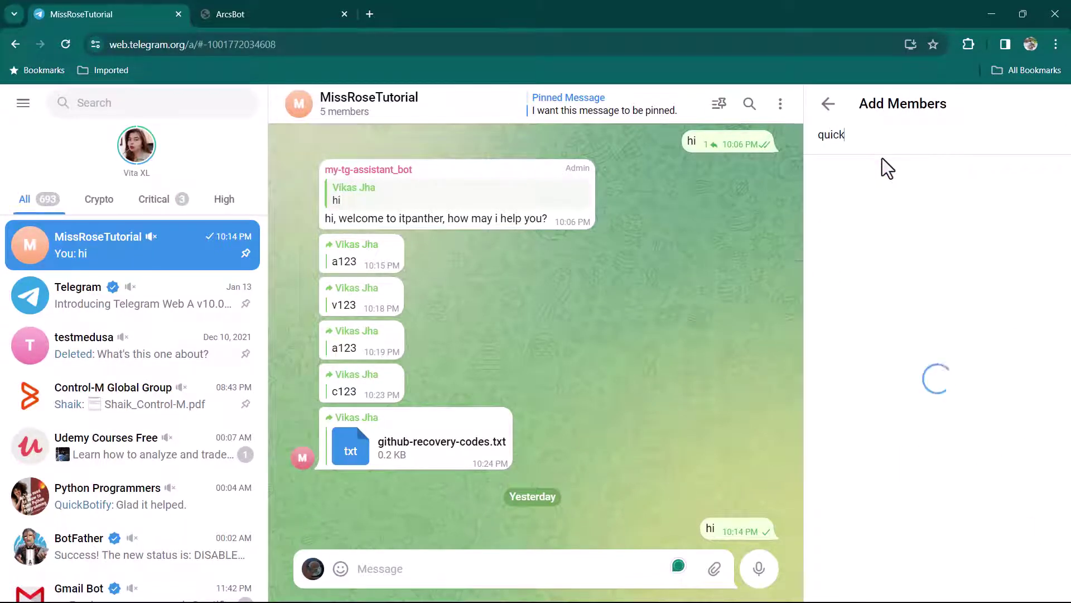
{"action": "type", "text": "botifybot"}
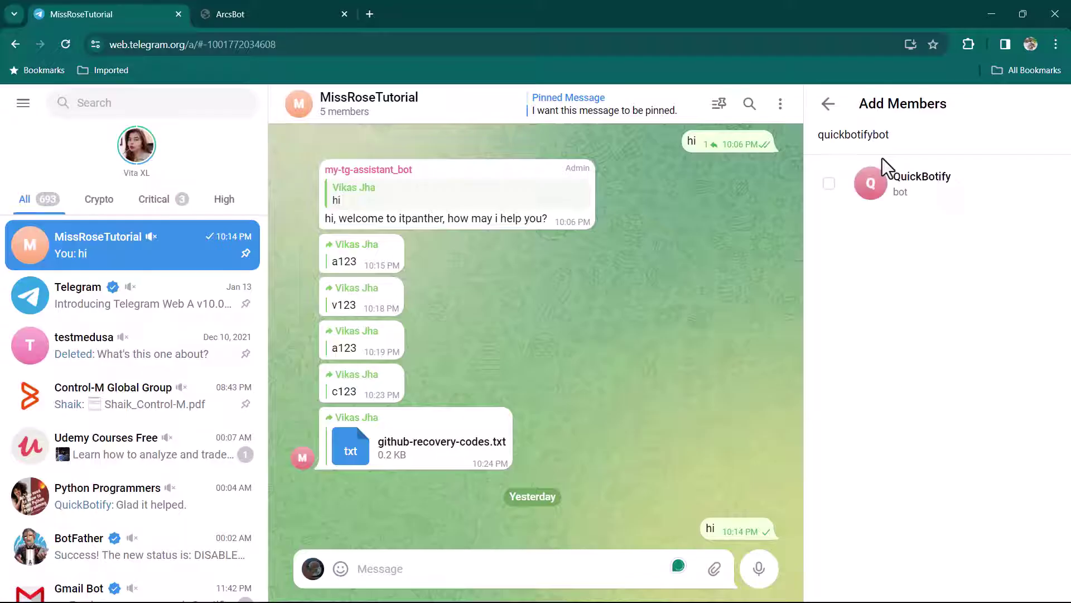
{"action": "left_click", "coordinate": [887, 179]}
- Make QuickBotify an administrator of the MissRoseTutorial group
{"action": "scroll", "coordinate": [947, 458], "scroll_direction": "down", "scroll_amount": 3}
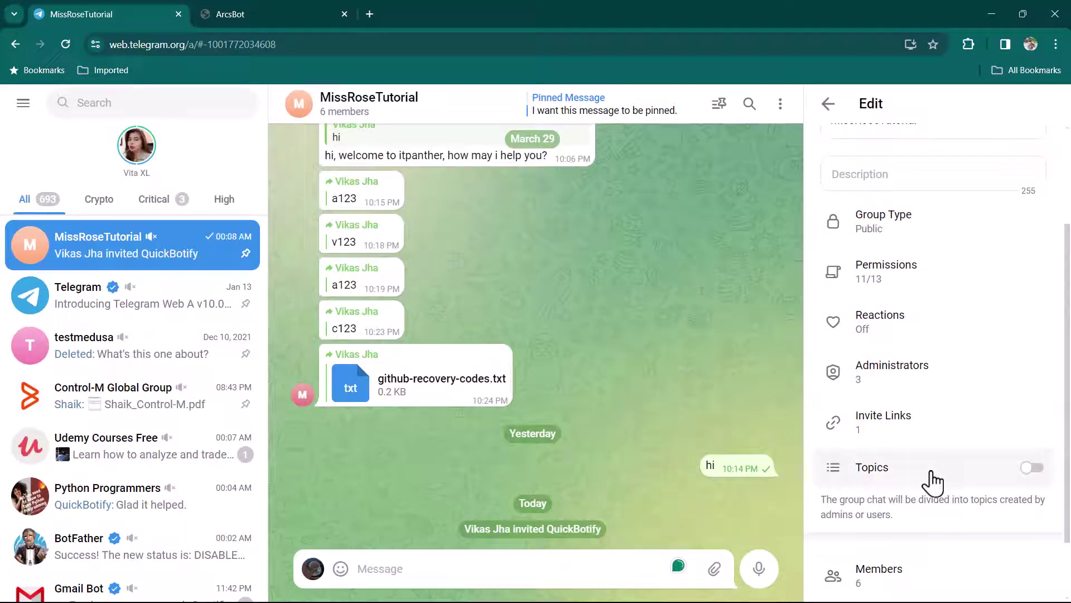
{"action": "left_click", "coordinate": [906, 374]}
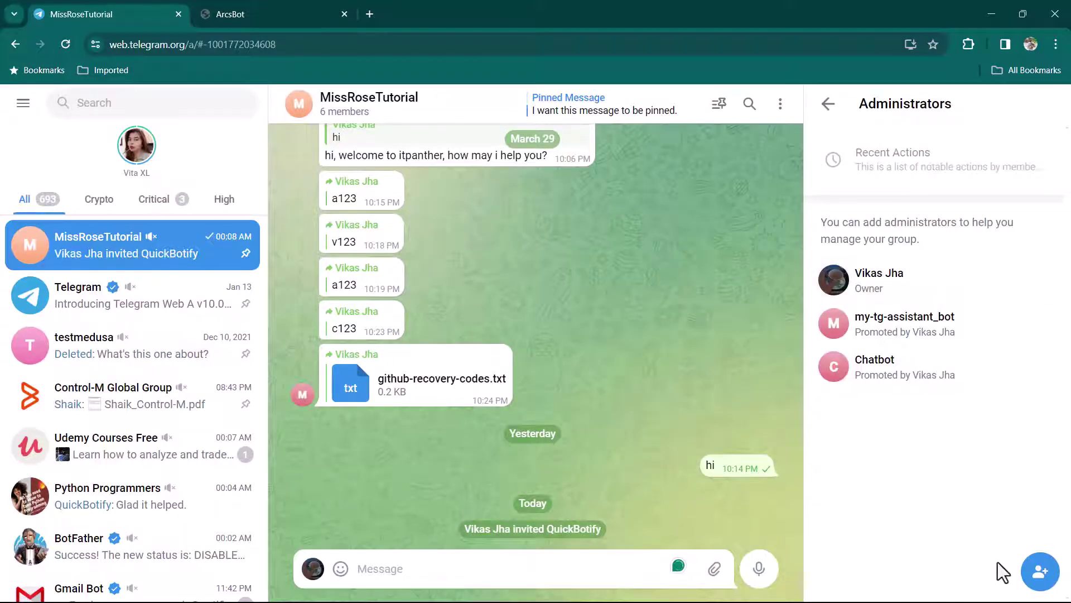
{"action": "left_click", "coordinate": [1038, 572]}
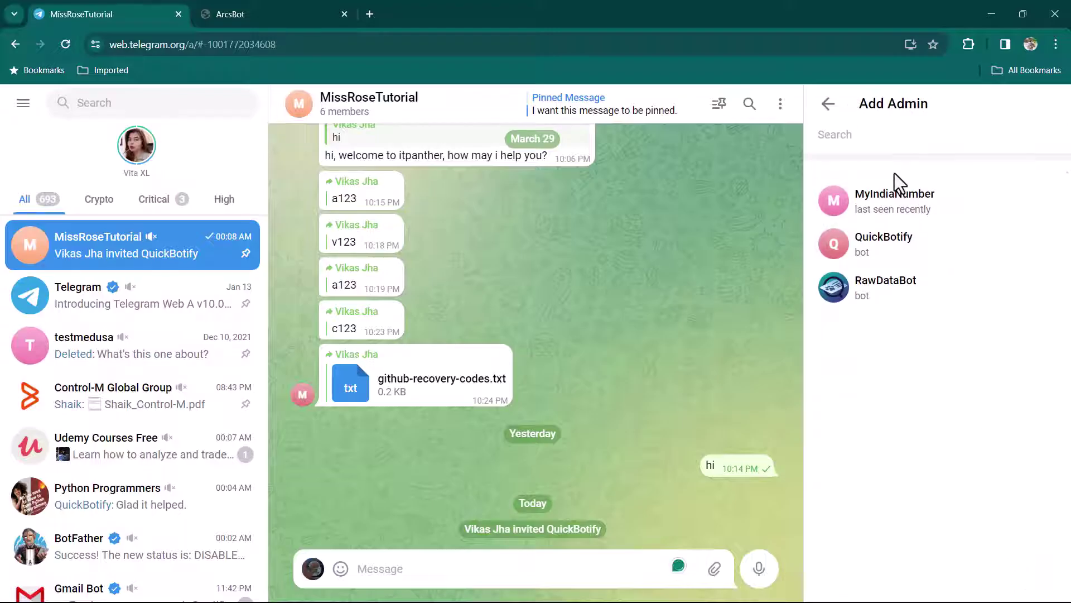
{"action": "left_click", "coordinate": [881, 238]}
{"action": "left_click", "coordinate": [826, 109]}
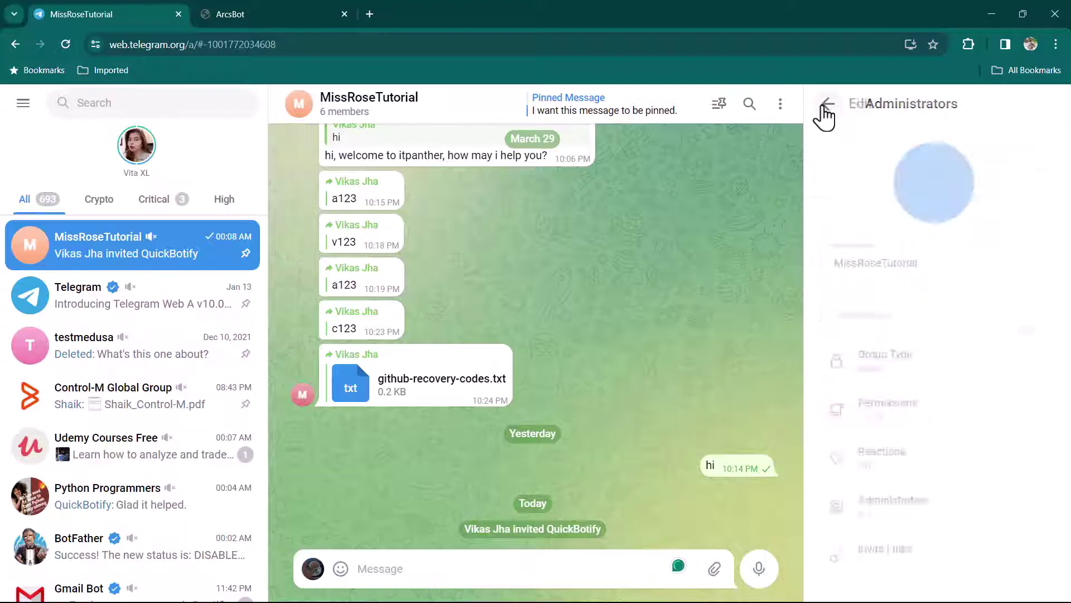
- Submit the Python Programmers-to-MissRoseTutorial forwarding rule
{"action": "left_click", "coordinate": [283, 17]}
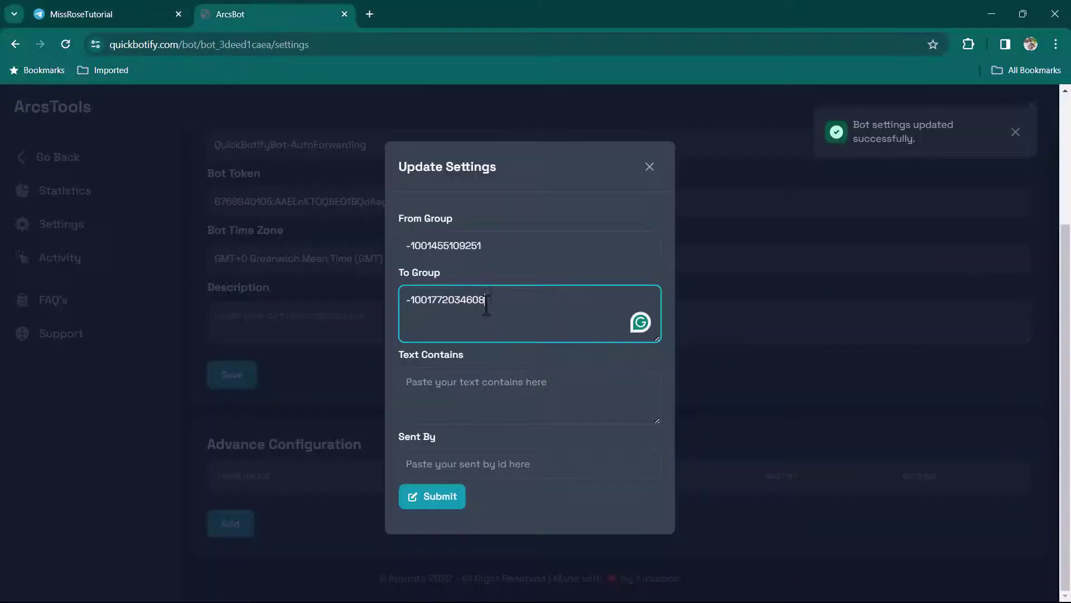
{"action": "left_click", "coordinate": [513, 398]}
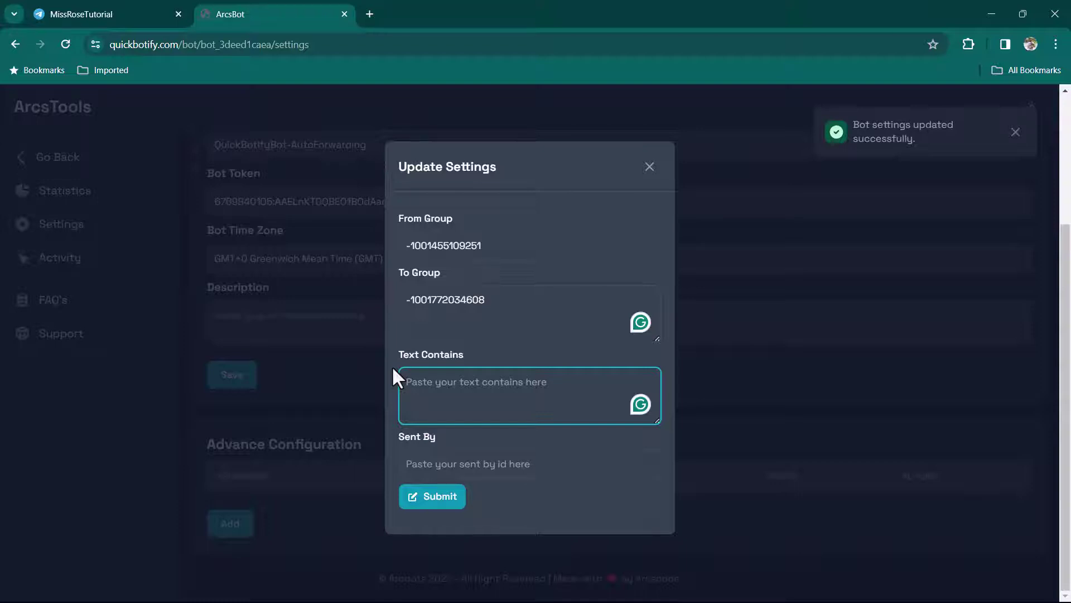
{"action": "scroll", "coordinate": [496, 291], "scroll_direction": "up", "scroll_amount": 3}
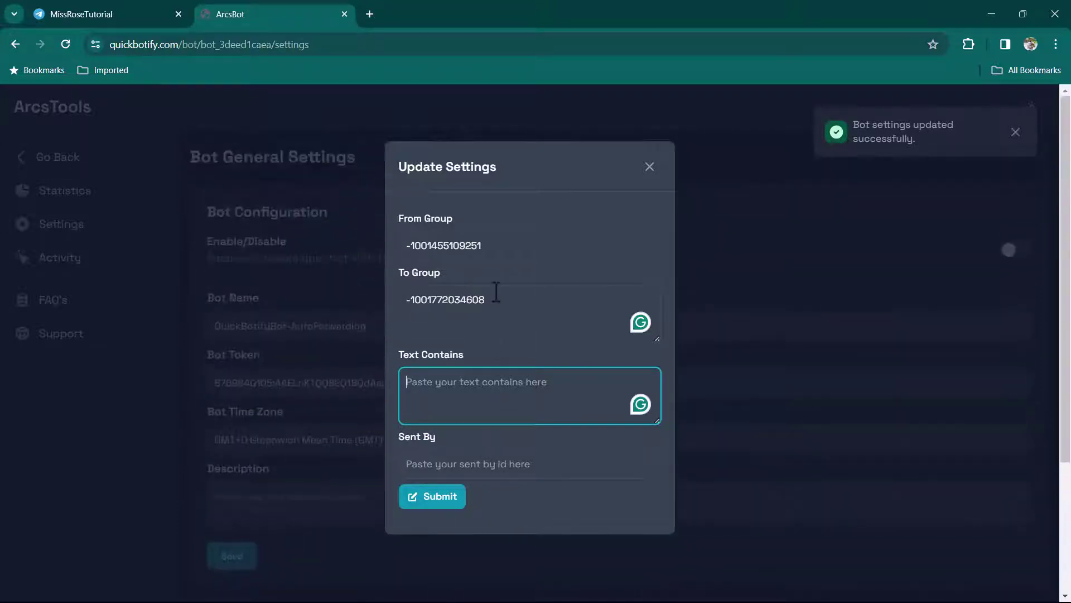
{"action": "scroll", "coordinate": [360, 373], "scroll_direction": "down", "scroll_amount": 3}
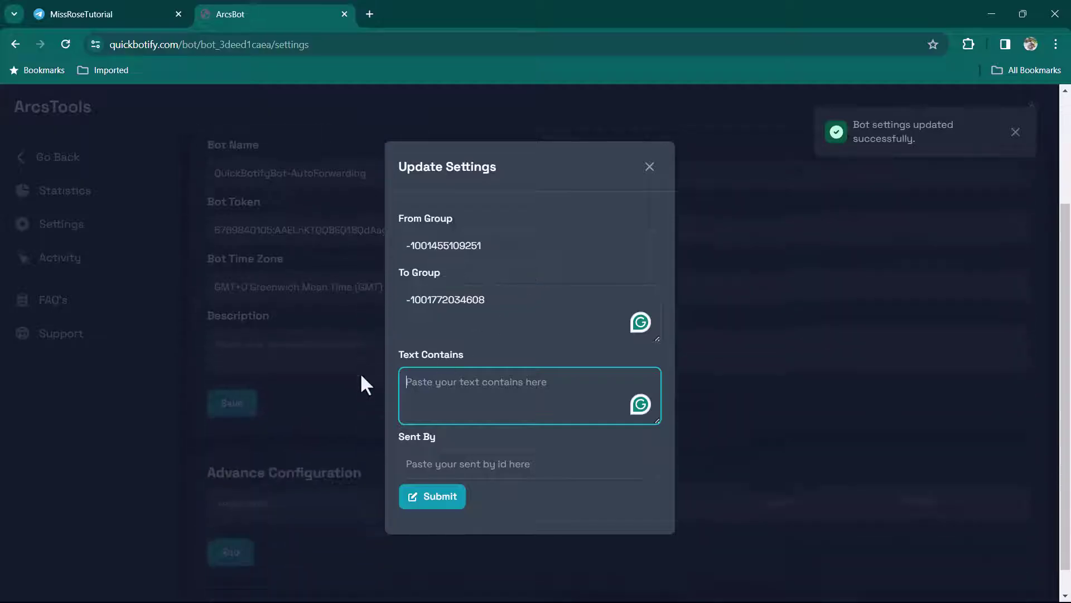
{"action": "left_click", "coordinate": [452, 499]}
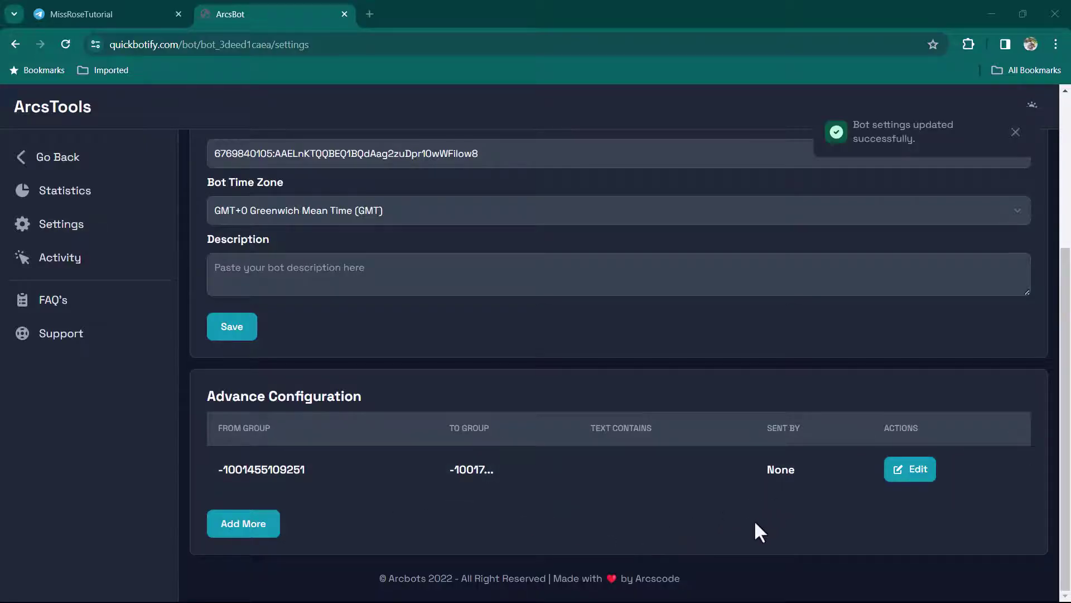
- Turn on the bot's Enable/Disable toggle, then return to Telegram
{"action": "scroll", "coordinate": [758, 530], "scroll_direction": "up", "scroll_amount": 4}
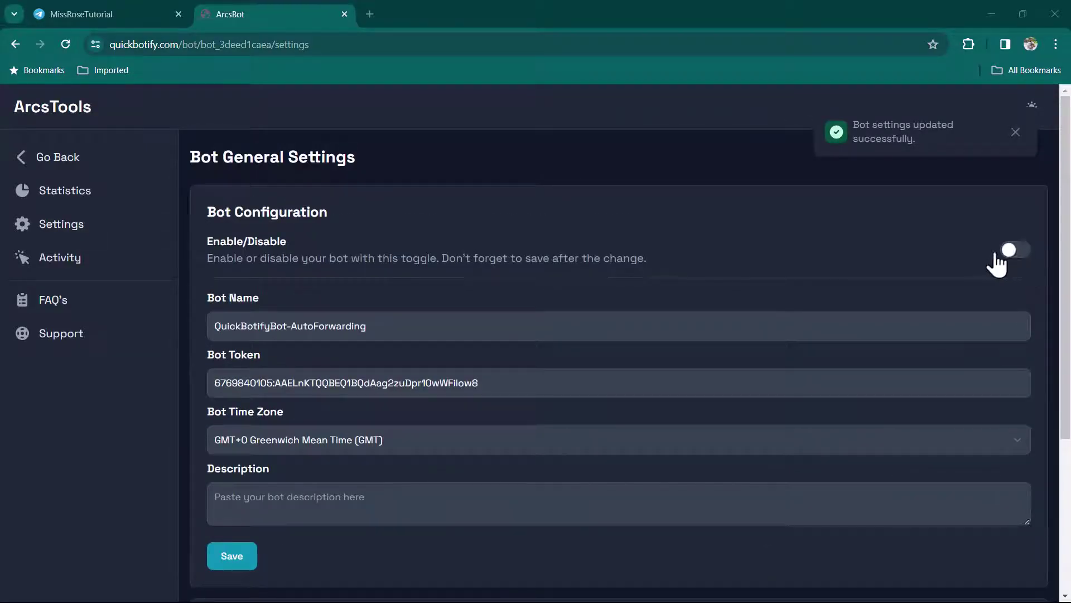
{"action": "left_click", "coordinate": [1015, 250]}
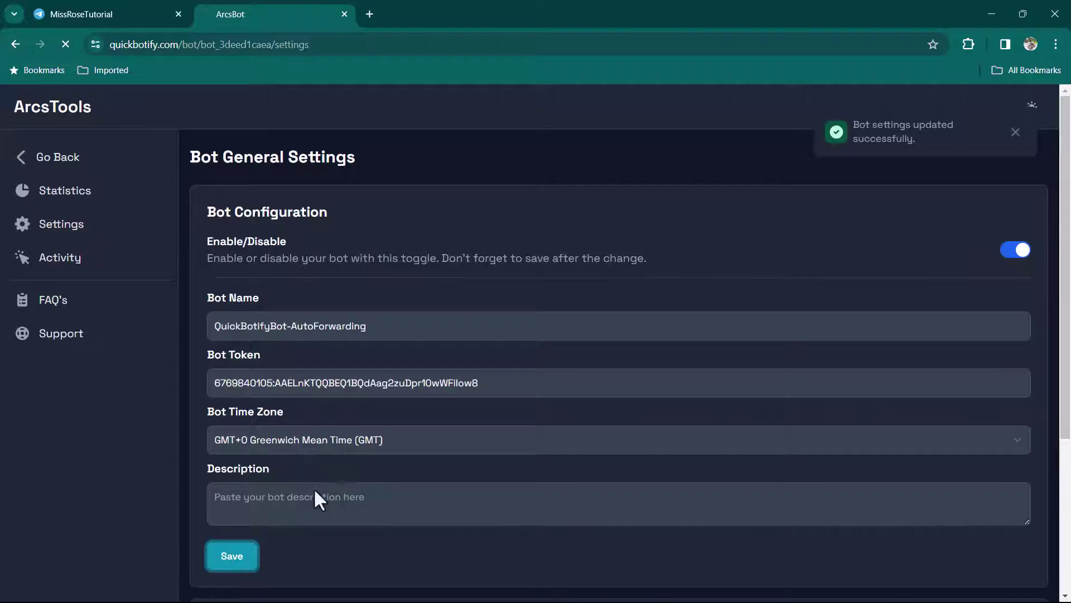
{"action": "scroll", "coordinate": [320, 497], "scroll_direction": "down", "scroll_amount": 4}
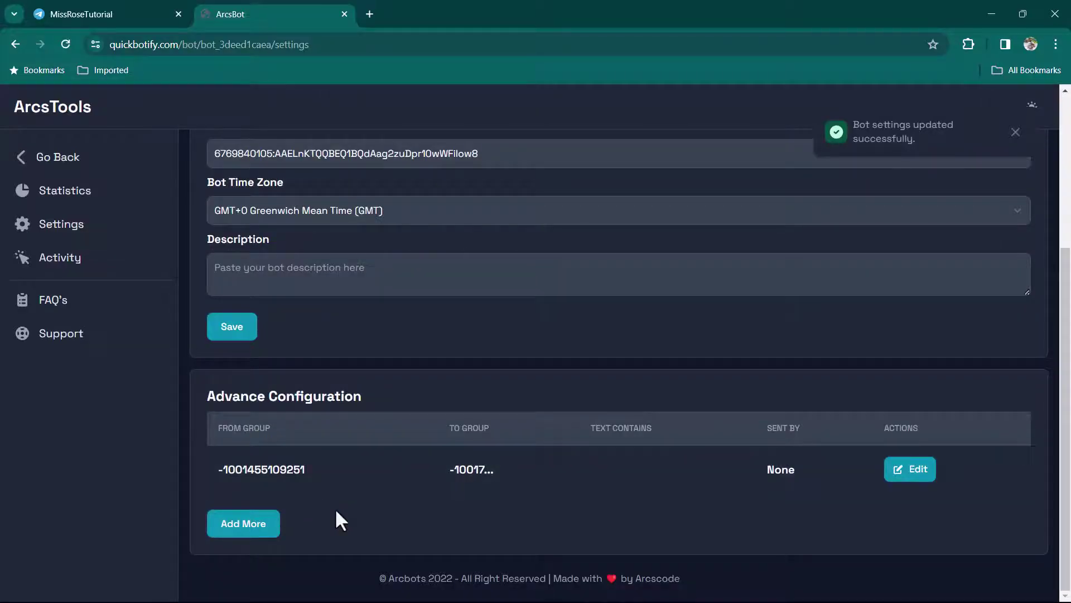
{"action": "left_click", "coordinate": [106, 17]}
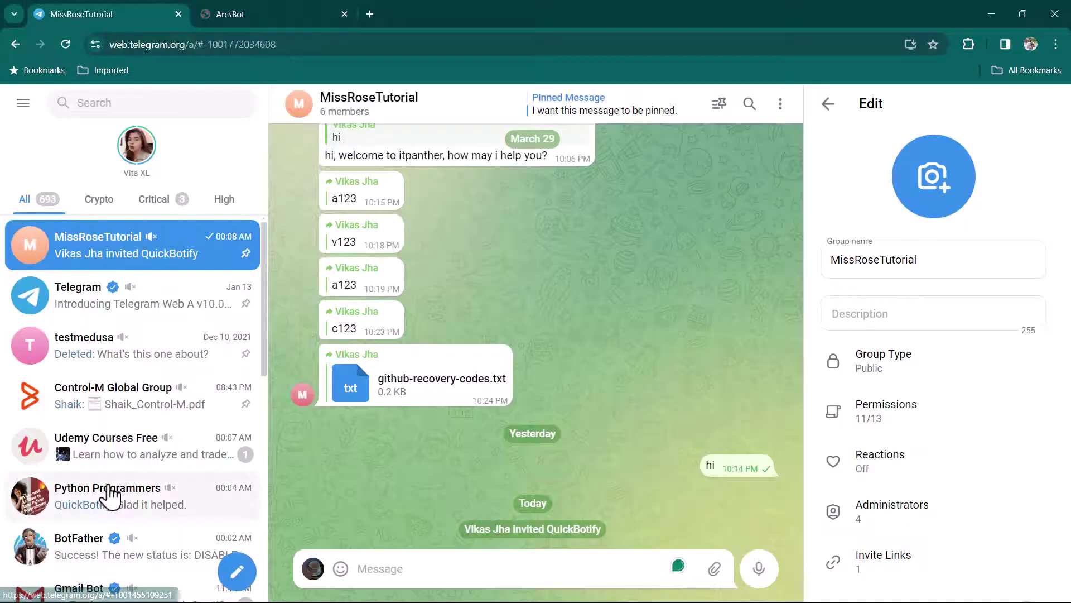
- Post 'Special Offer' with a second line 'Detail special offer' in Python Programmers
{"action": "left_click", "coordinate": [122, 501]}
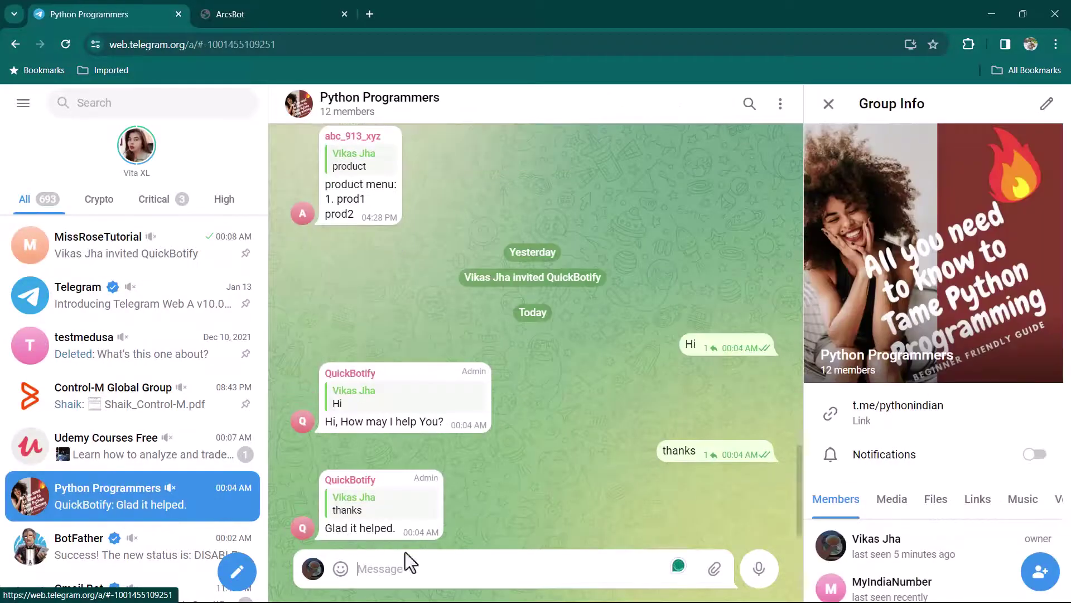
{"action": "type", "text": "Speci"}
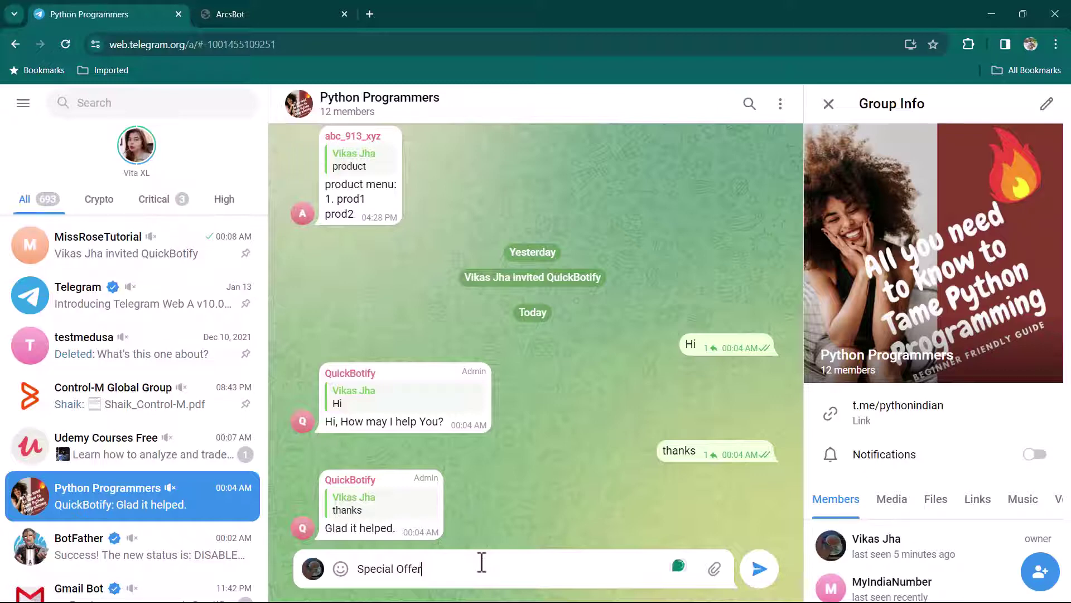
{"action": "type", "text": "al Offer"}
{"action": "key", "text": "shift+Return"}
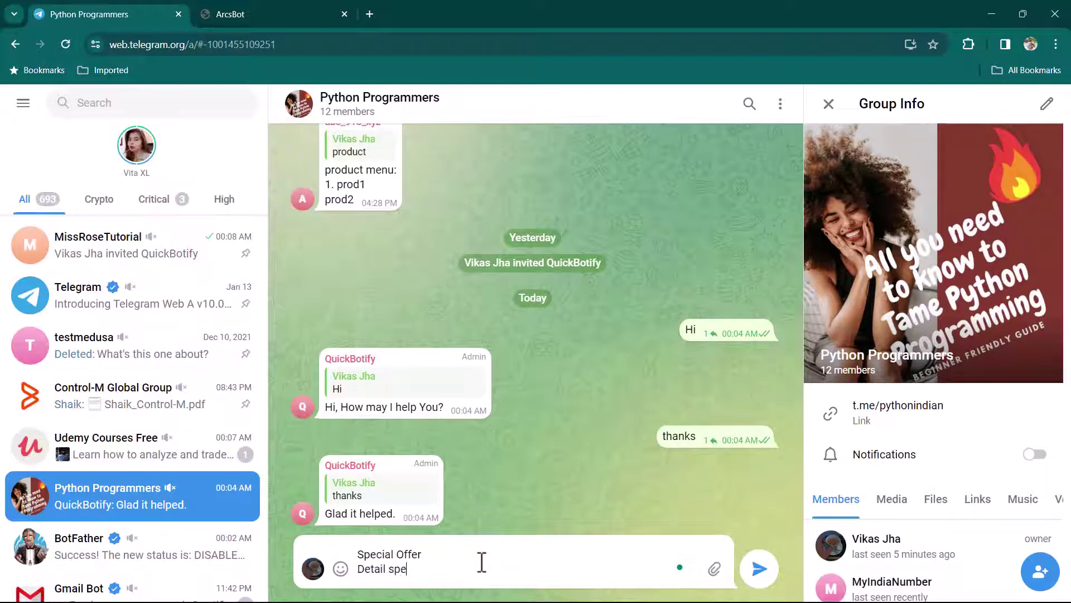
{"action": "type", "text": "Detail special offer"}
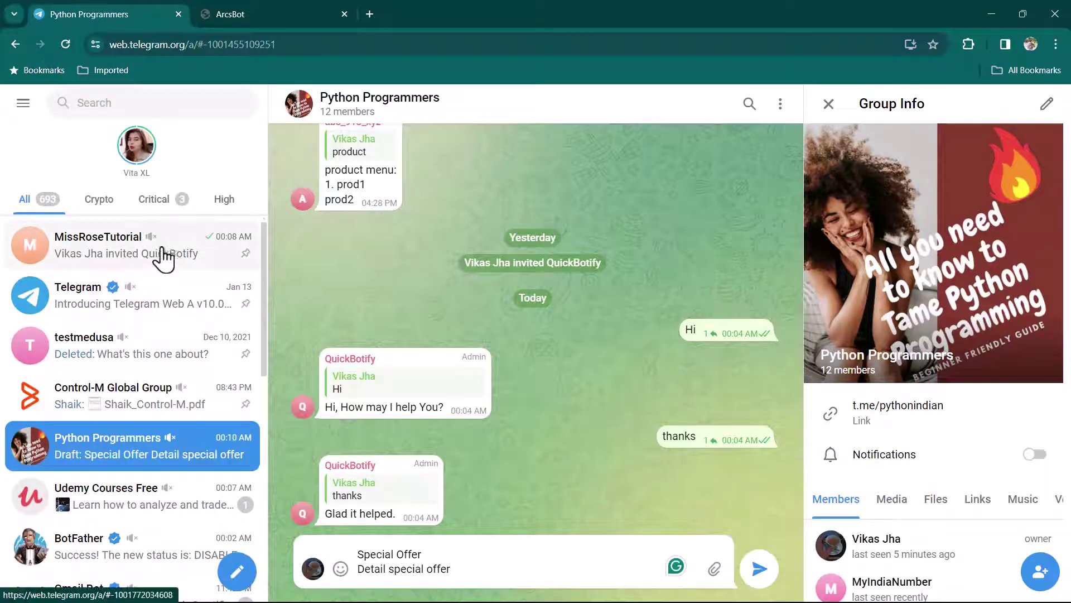
{"action": "left_click", "coordinate": [759, 572]}
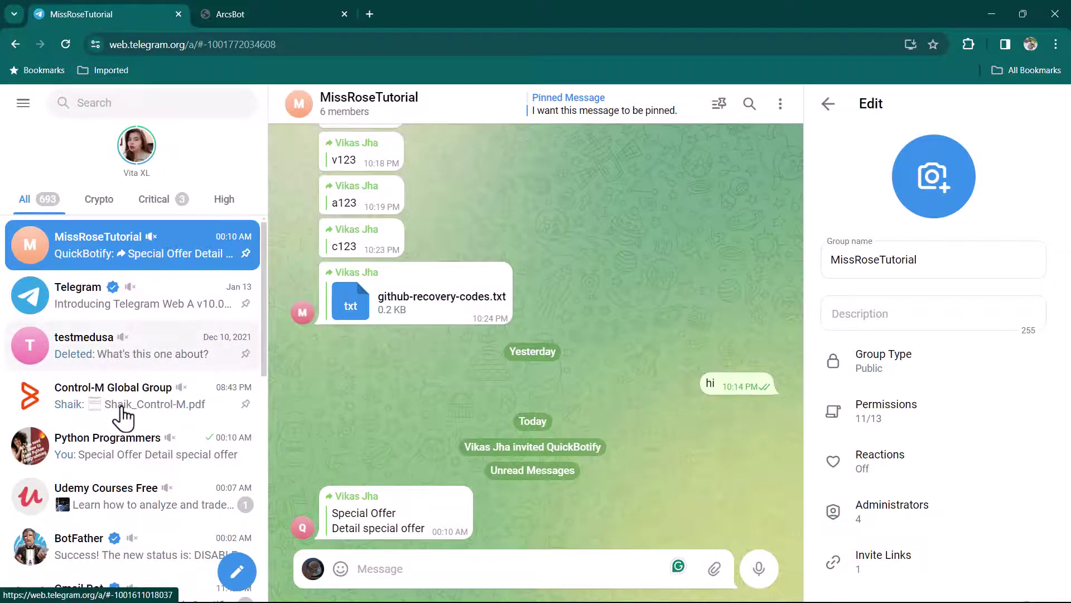
{"action": "scroll", "coordinate": [111, 435], "scroll_direction": "down", "scroll_amount": 10}
{"action": "left_click", "coordinate": [179, 455]}
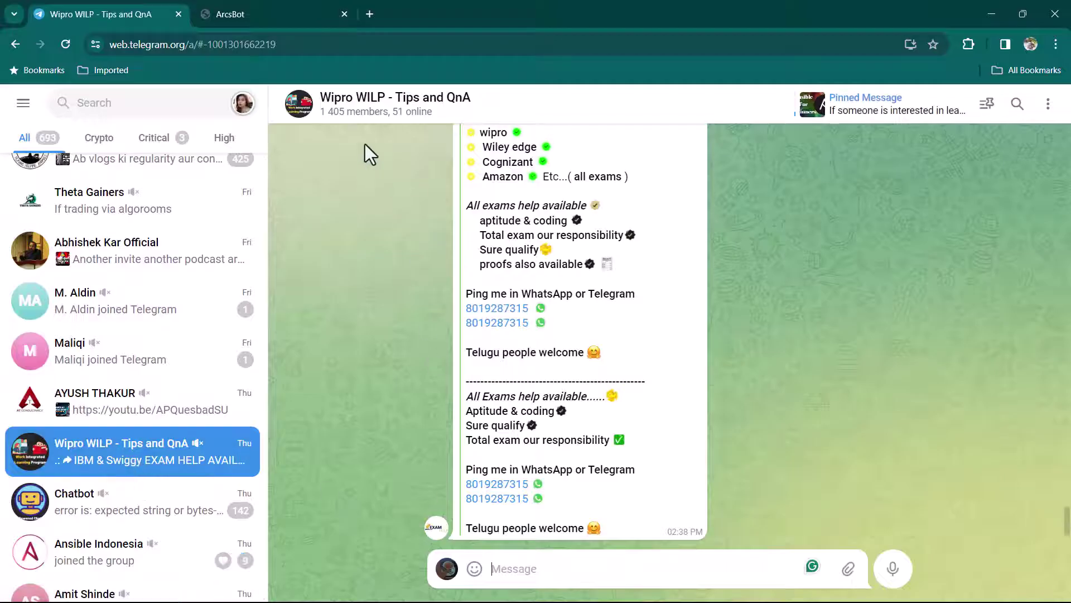
{"action": "left_click", "coordinate": [291, 47]}
{"action": "left_click_drag", "start_coordinate": [291, 47], "coordinate": [203, 48]}
{"action": "key", "text": "ctrl+c"}
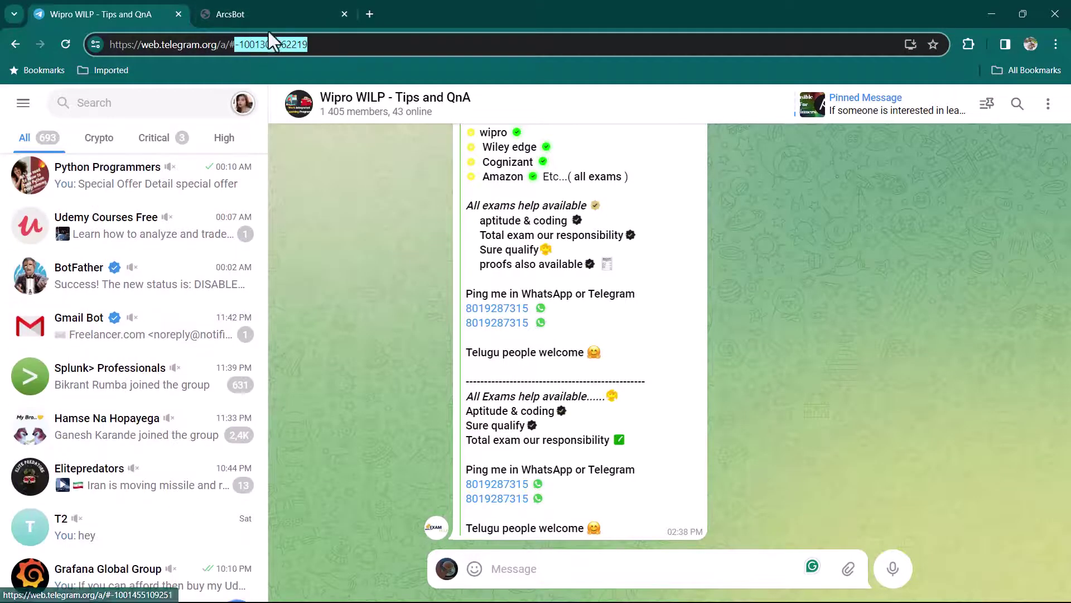
{"action": "key", "text": "ctrl+Tab"}
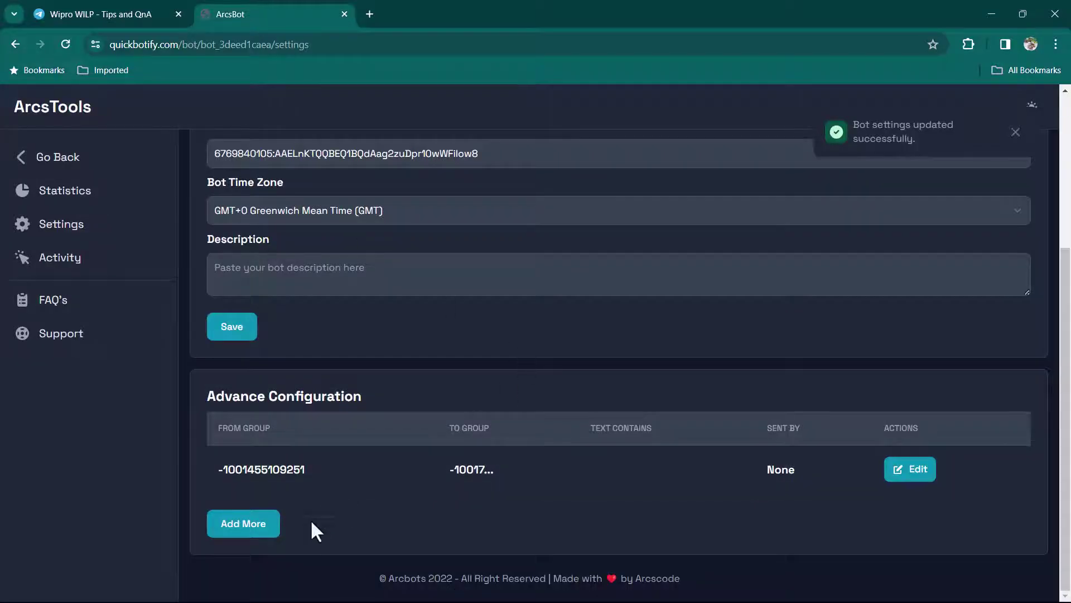
{"action": "left_click", "coordinate": [254, 528]}
{"action": "left_click", "coordinate": [484, 311]}
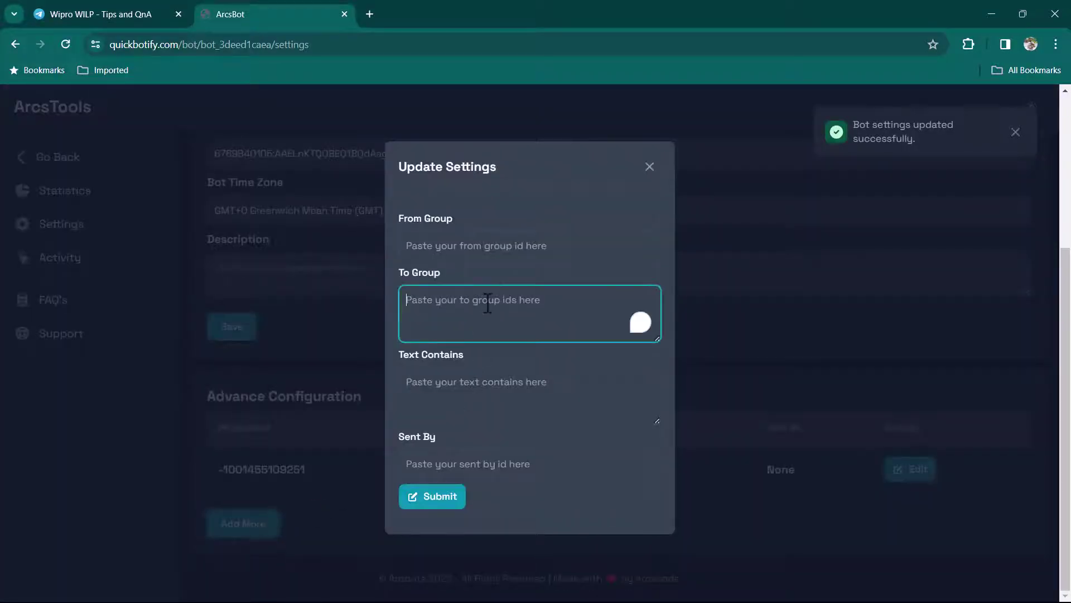
{"action": "key", "text": "ctrl+v"}
{"action": "left_click", "coordinate": [448, 237]}
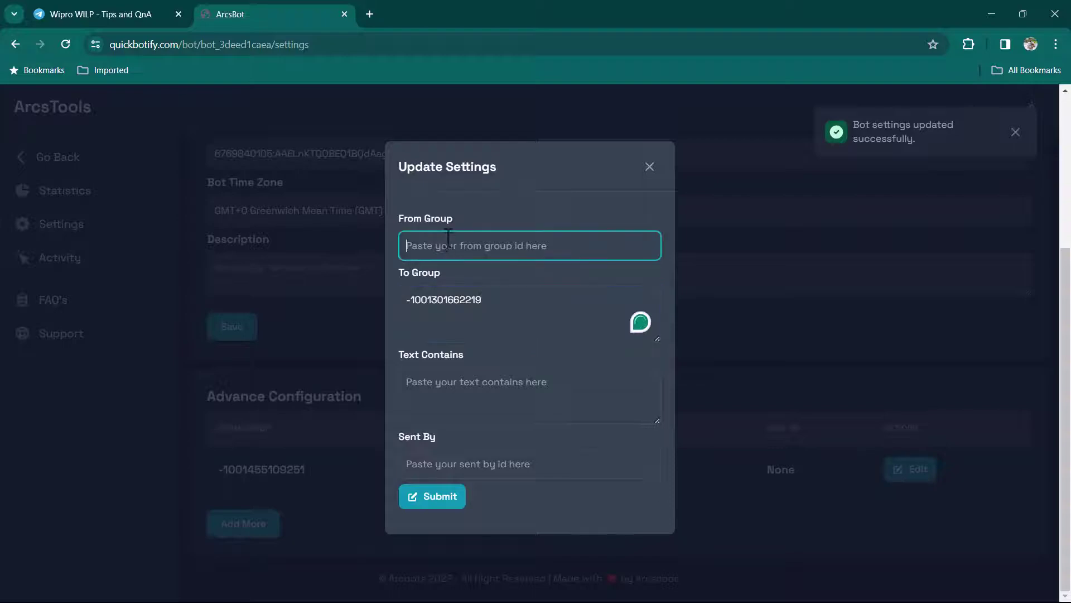
{"action": "left_click", "coordinate": [92, 14]}
{"action": "scroll", "coordinate": [124, 346], "scroll_direction": "up", "scroll_amount": 3}
{"action": "left_click", "coordinate": [125, 380]}
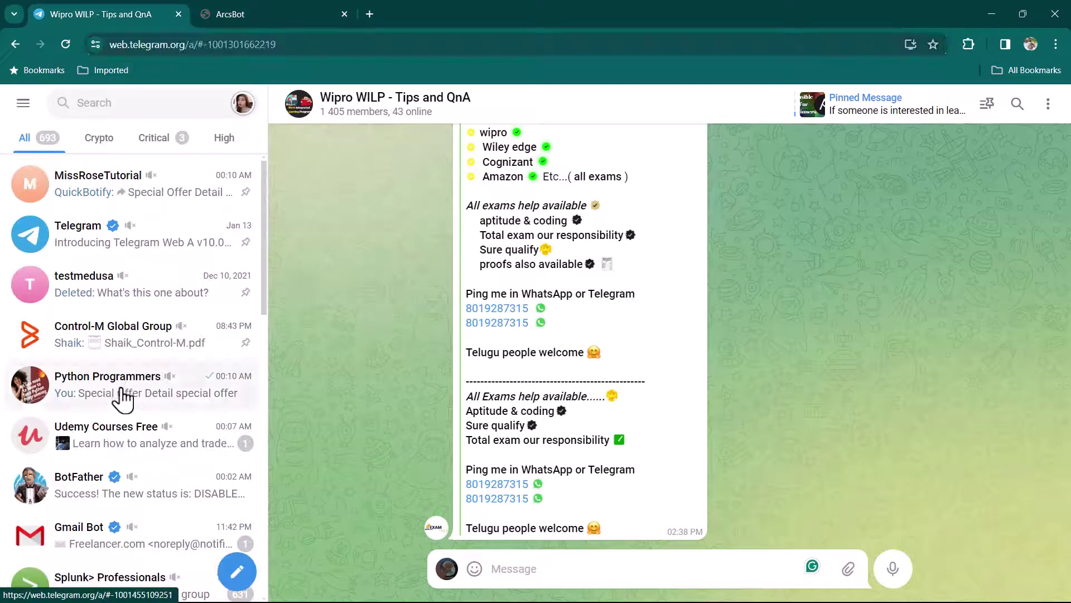
{"action": "left_click_drag", "start_coordinate": [192, 44], "coordinate": [275, 44]}
{"action": "key", "text": "ctrl+c"}
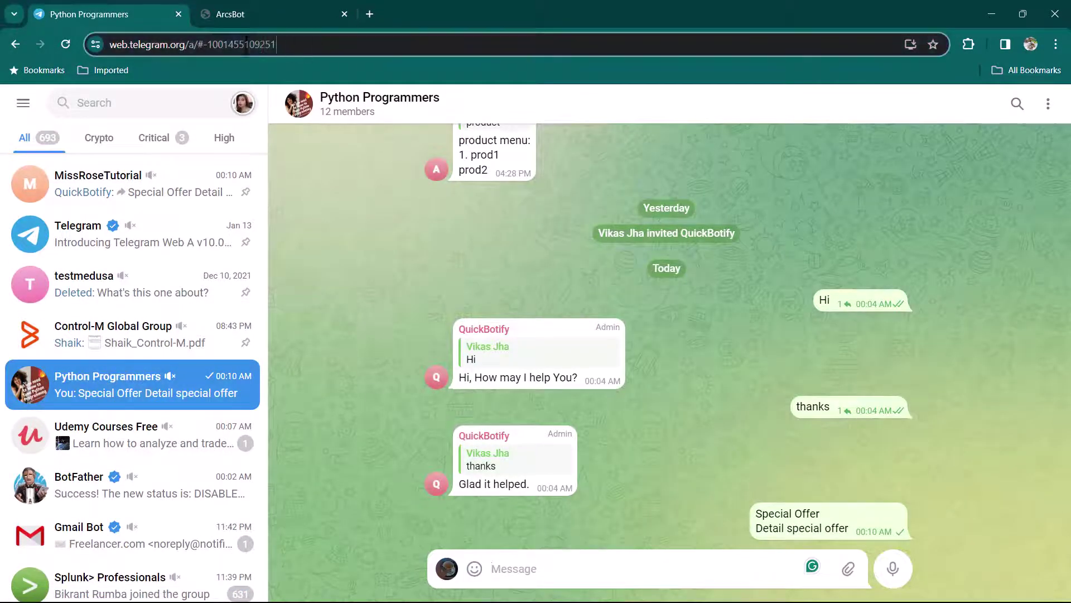
{"action": "left_click", "coordinate": [230, 14]}
{"action": "key", "text": "ctrl+v"}
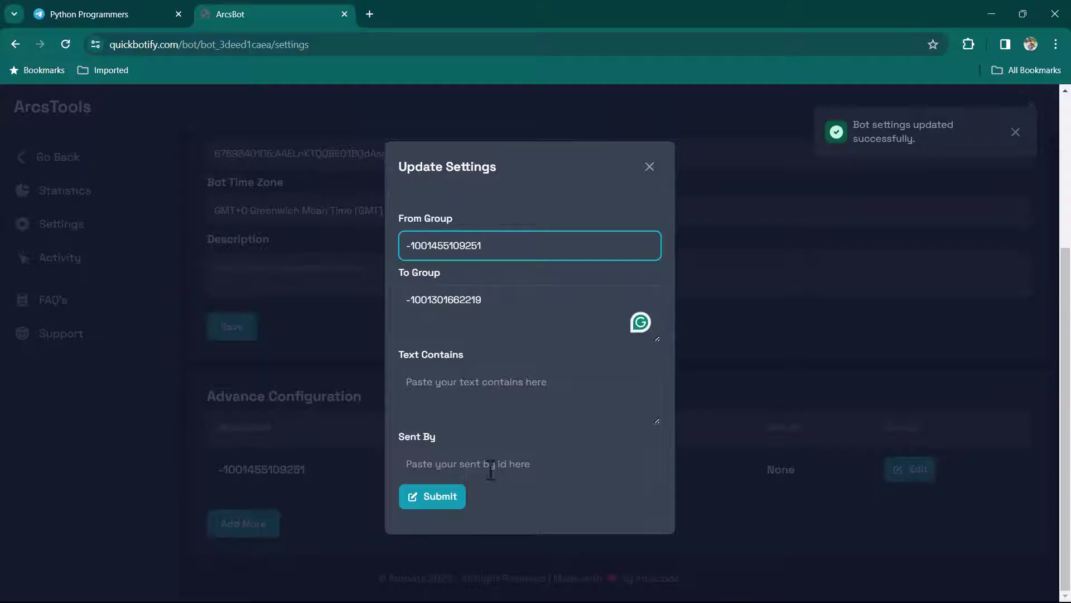
{"action": "left_click", "coordinate": [443, 503]}
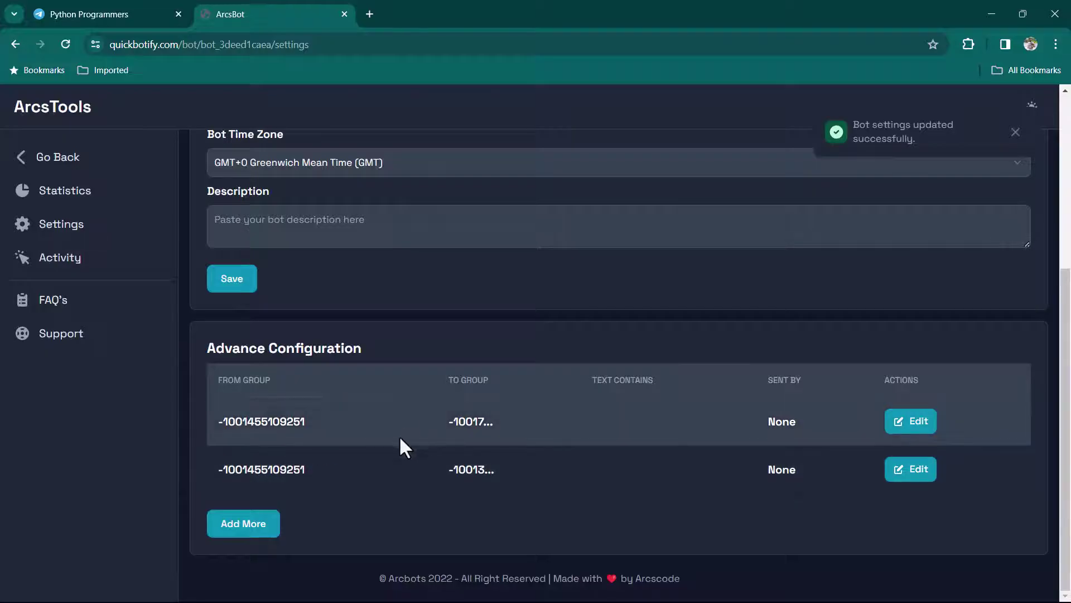
{"action": "left_click", "coordinate": [125, 13]}
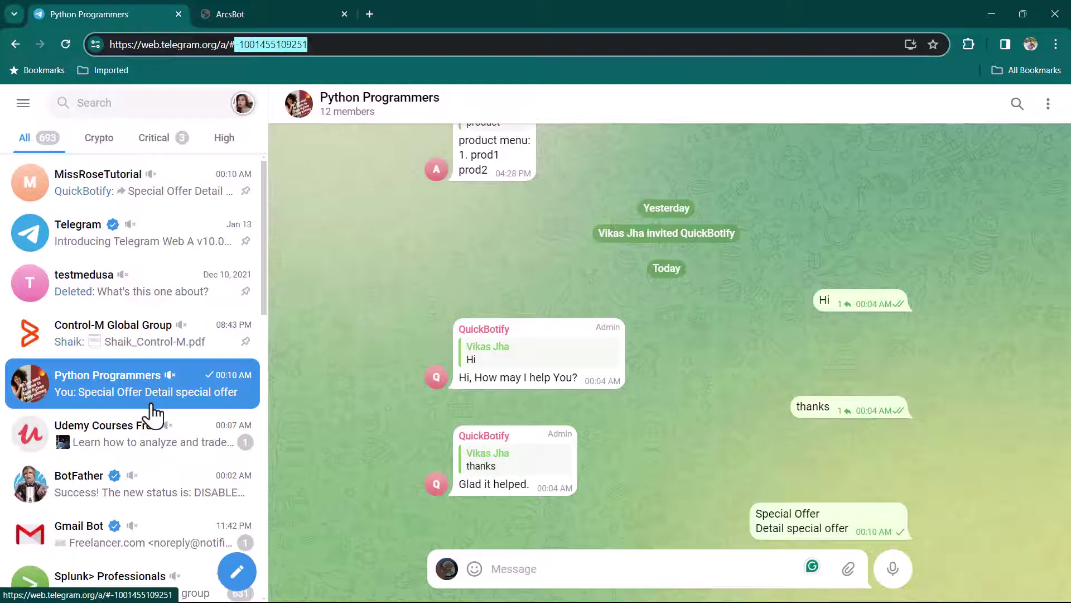
- Add QuickBotify as a member of the Wipro WILP - Tips and QnA group
{"action": "scroll", "coordinate": [148, 413], "scroll_direction": "down", "scroll_amount": 5}
{"action": "scroll", "coordinate": [151, 414], "scroll_direction": "down", "scroll_amount": 10}
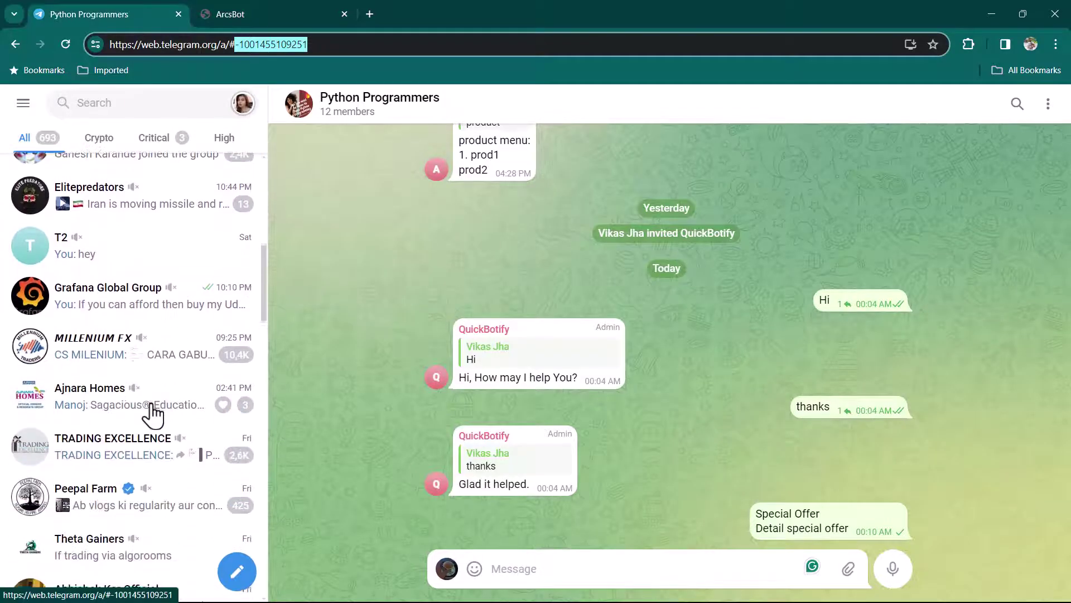
{"action": "scroll", "coordinate": [151, 414], "scroll_direction": "down", "scroll_amount": 1}
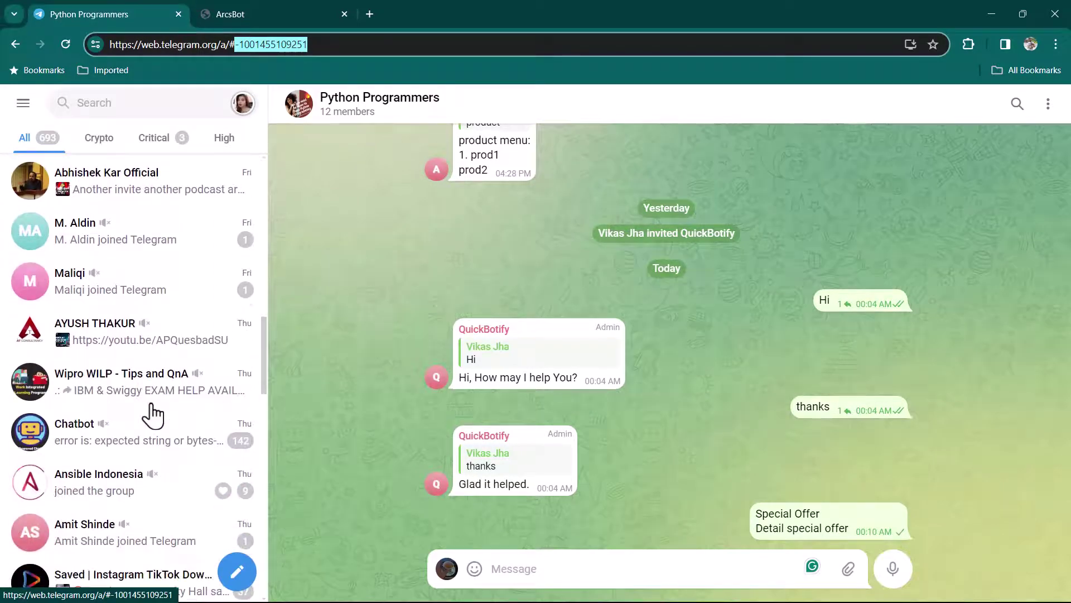
{"action": "left_click", "coordinate": [108, 393]}
{"action": "left_click", "coordinate": [725, 121]}
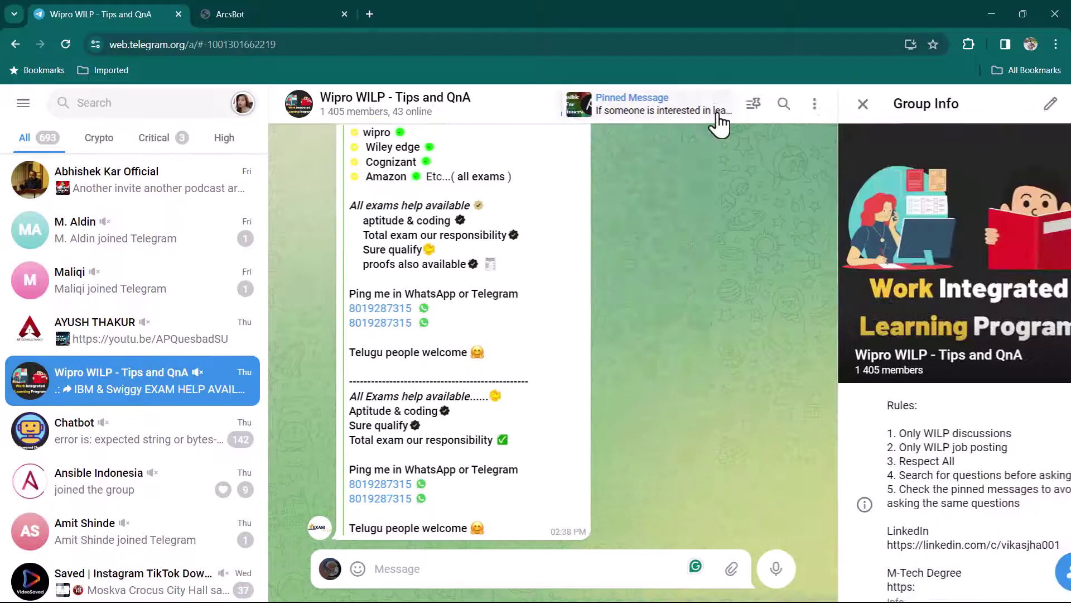
{"action": "left_click", "coordinate": [1041, 580]}
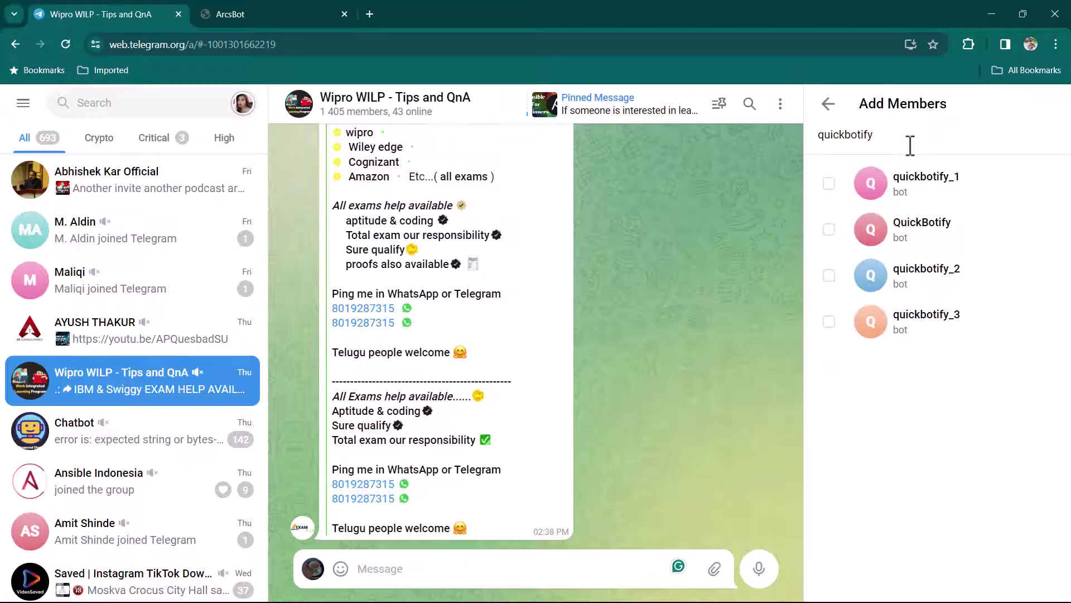
{"action": "left_click", "coordinate": [830, 238]}
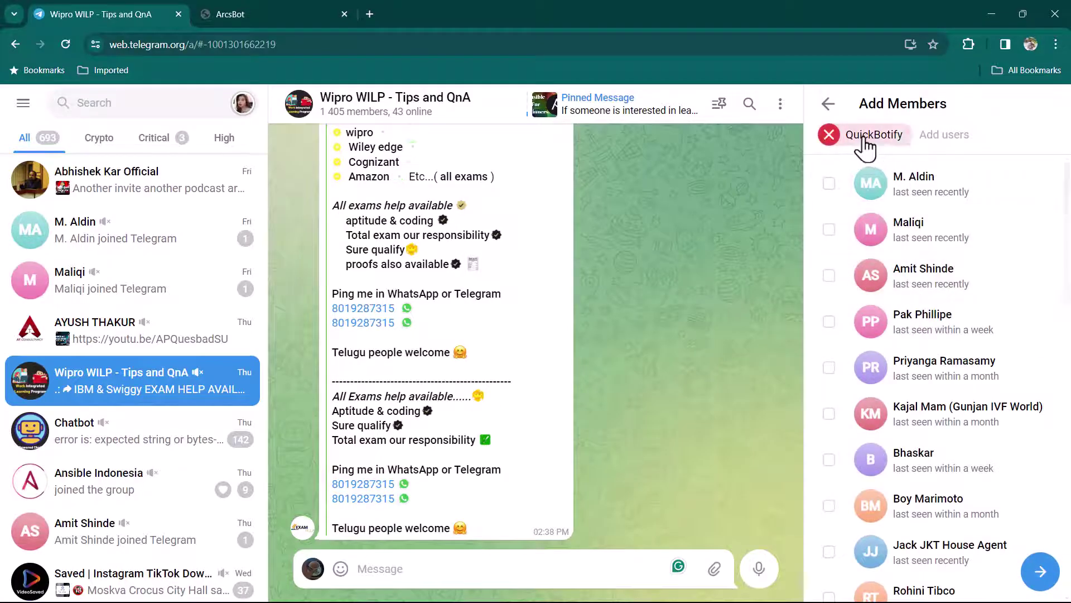
{"action": "left_click", "coordinate": [1041, 570]}
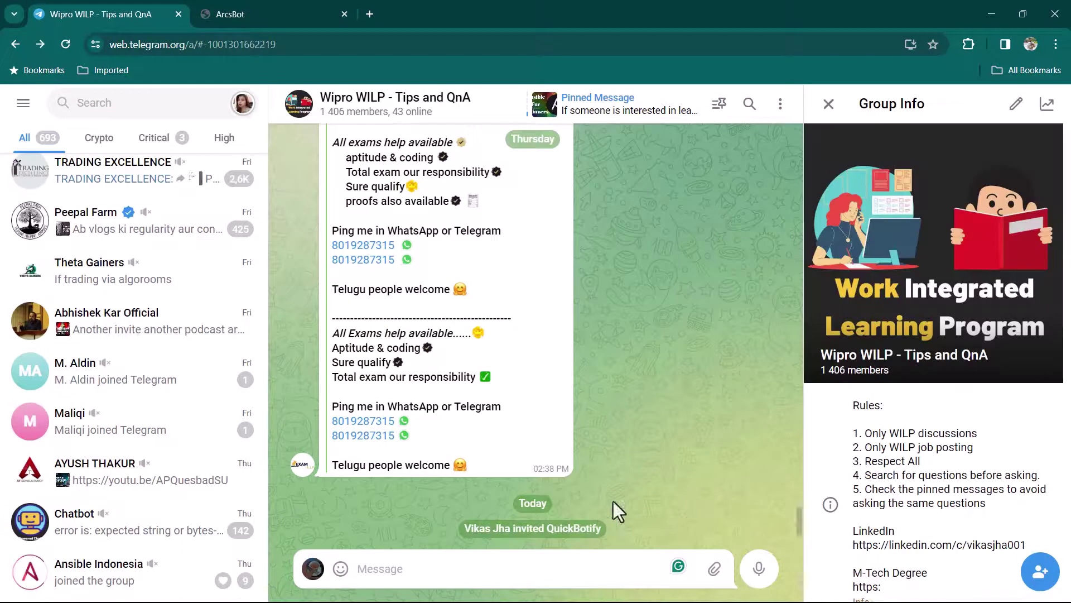
- Promote QuickBotify to administrator in Wipro WILP, then return to Python Programmers
{"action": "left_click", "coordinate": [1017, 104]}
{"action": "scroll", "coordinate": [971, 458], "scroll_direction": "down", "scroll_amount": 5}
{"action": "left_click", "coordinate": [921, 423]}
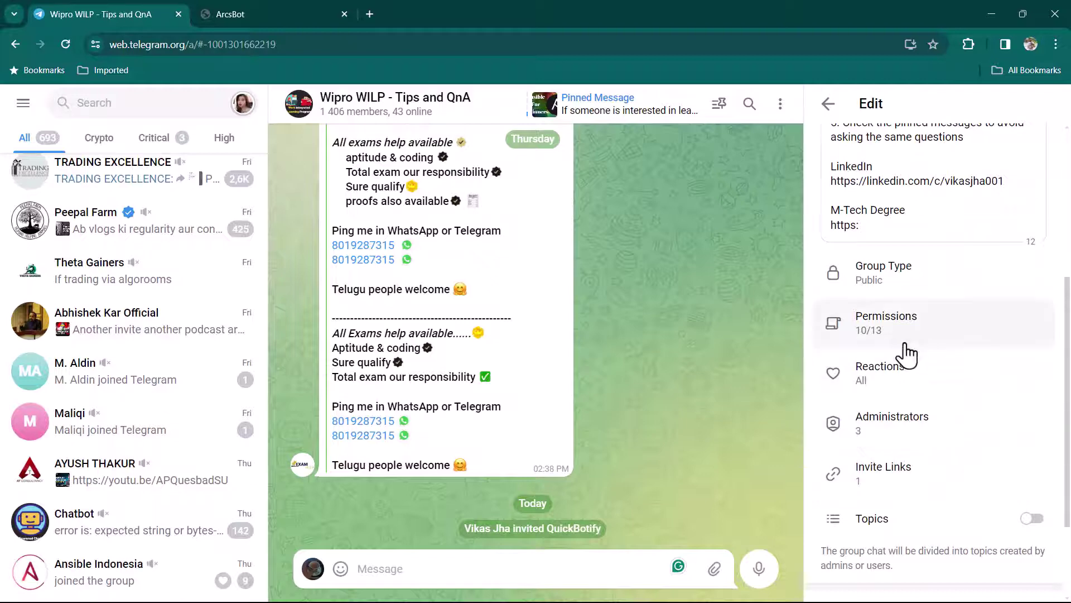
{"action": "left_click", "coordinate": [907, 363]}
{"action": "left_click", "coordinate": [827, 106]}
{"action": "left_click", "coordinate": [827, 106]}
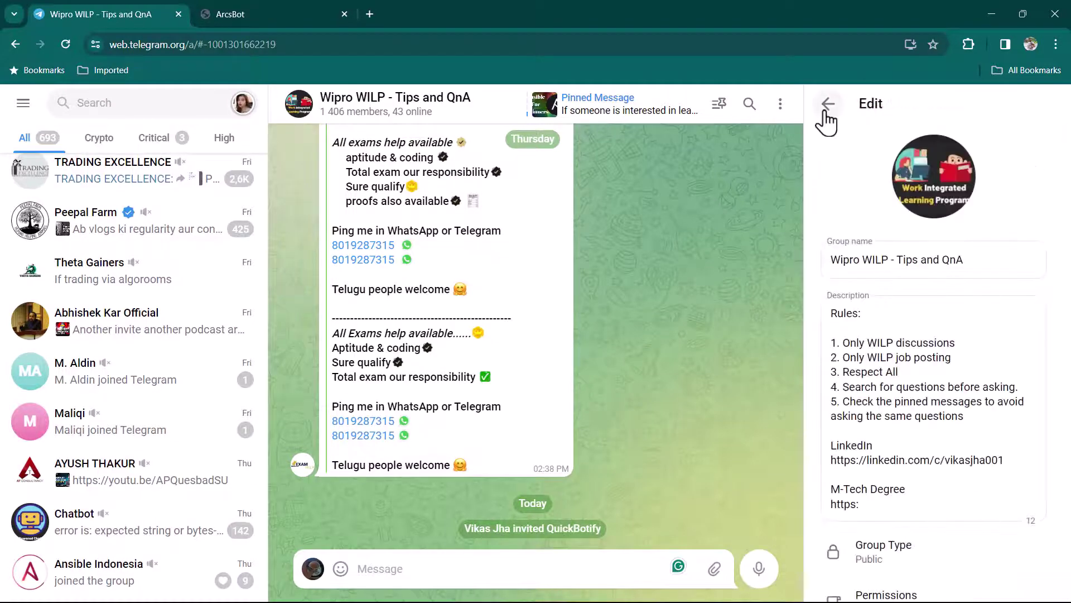
{"action": "left_click", "coordinate": [827, 106]}
{"action": "scroll", "coordinate": [134, 429], "scroll_direction": "up", "scroll_amount": 15}
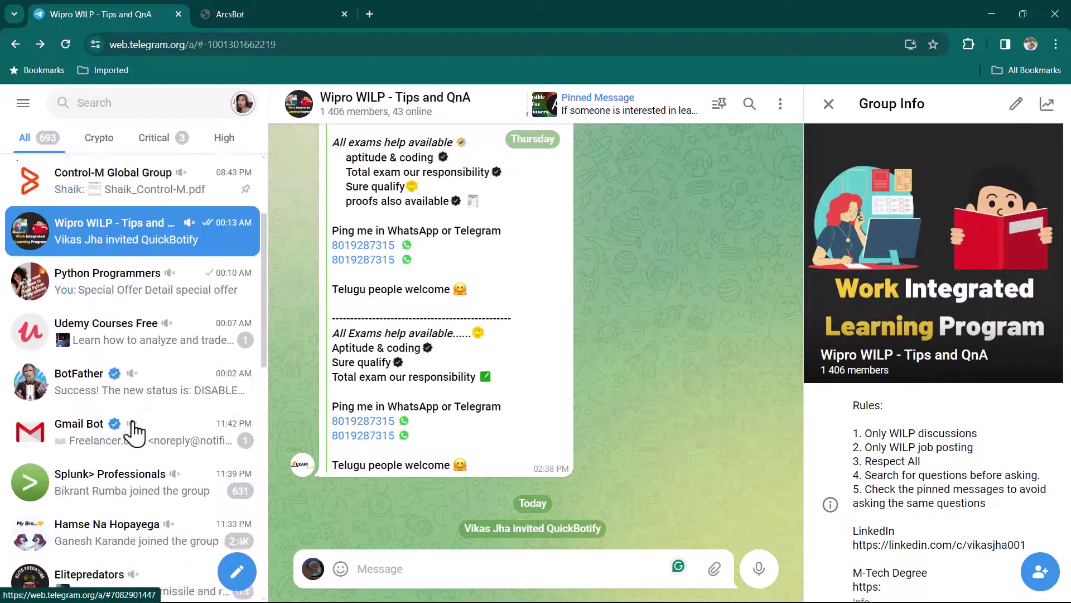
{"action": "left_click", "coordinate": [72, 440]}
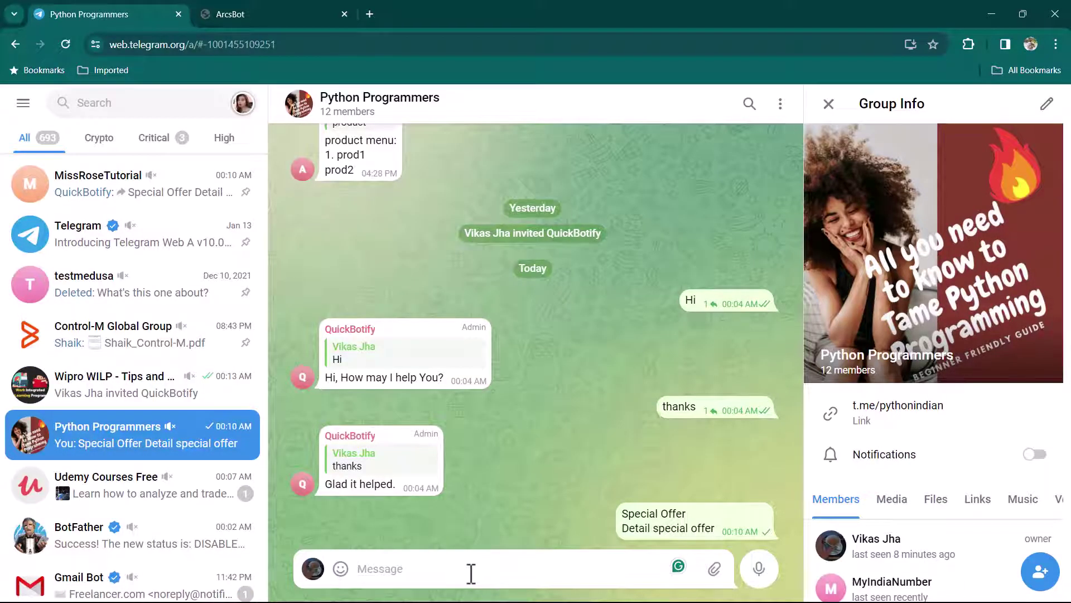
- Post 'Test Message' in Python Programmers, verify it reached MissRoseTutorial and Wipro WILP, and return to QuickBotify
{"action": "key", "text": "ctrl+v"}
{"action": "key", "text": "Return"}
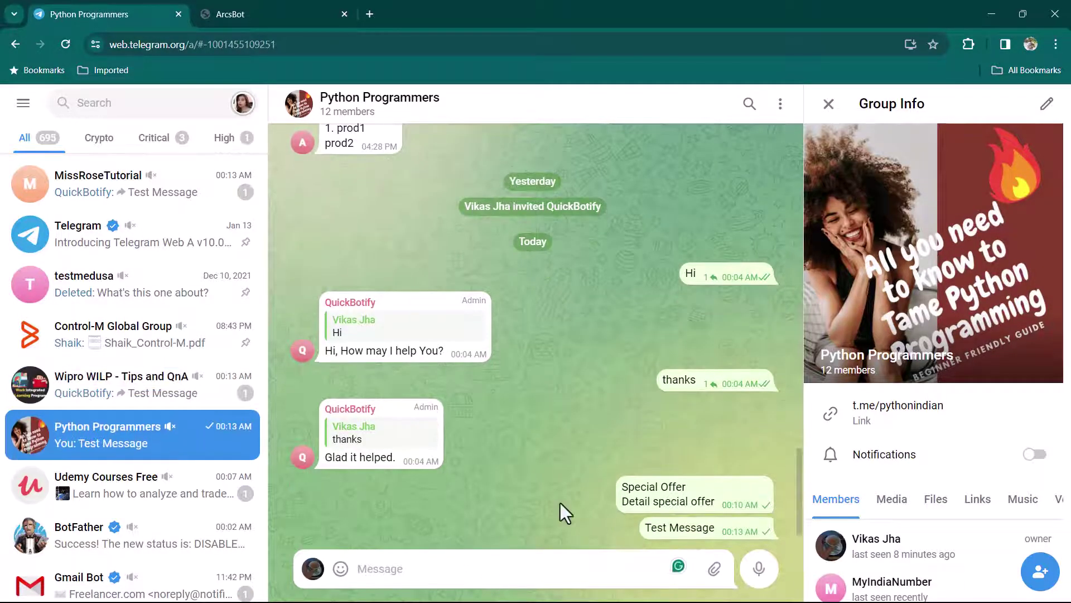
{"action": "left_click", "coordinate": [147, 202]}
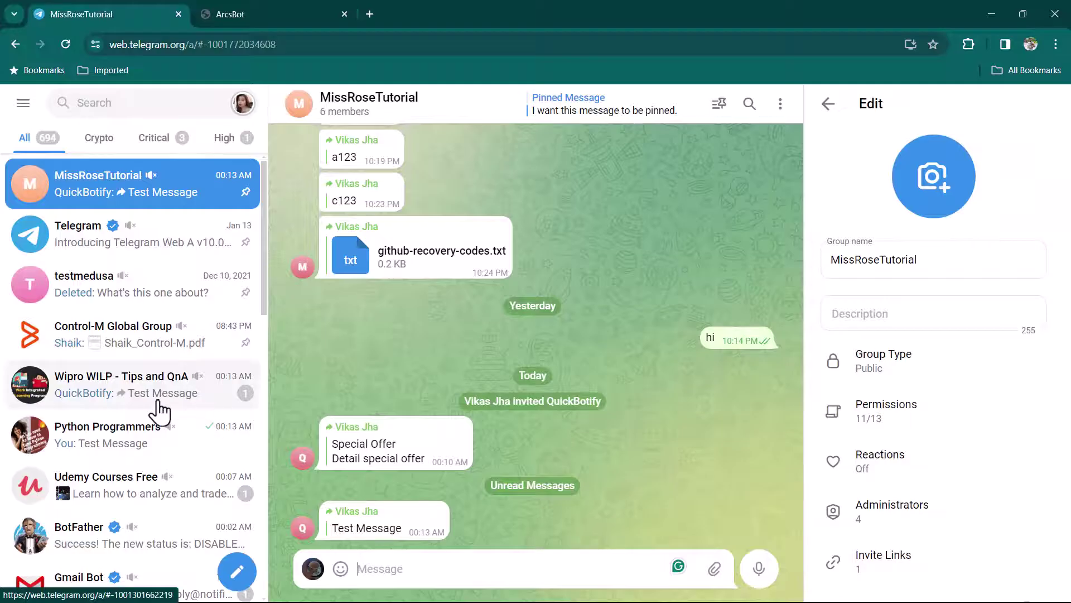
{"action": "left_click", "coordinate": [206, 397]}
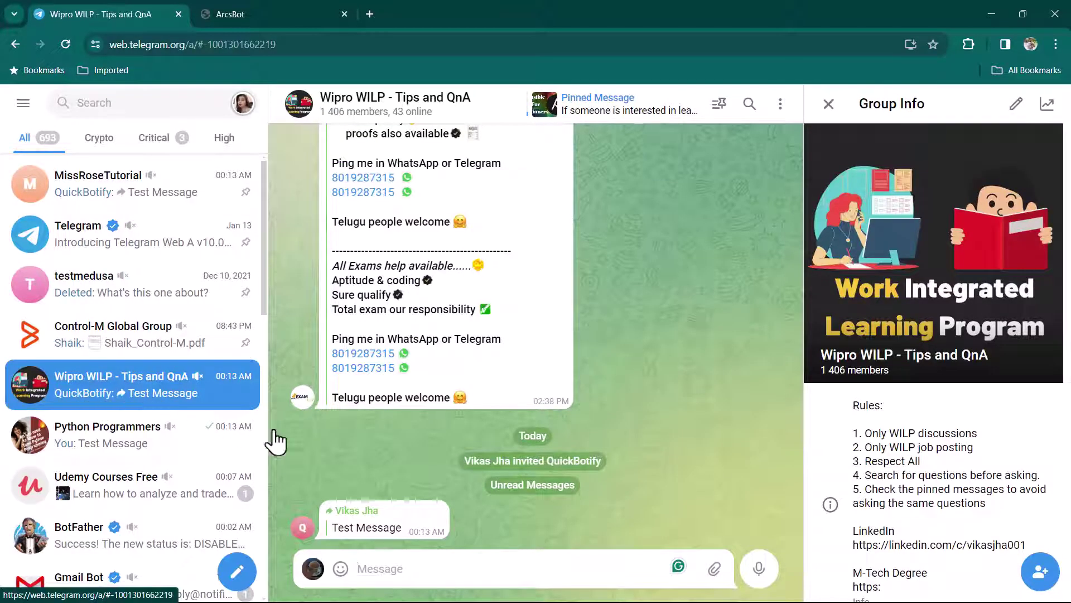
{"action": "left_click", "coordinate": [267, 15]}
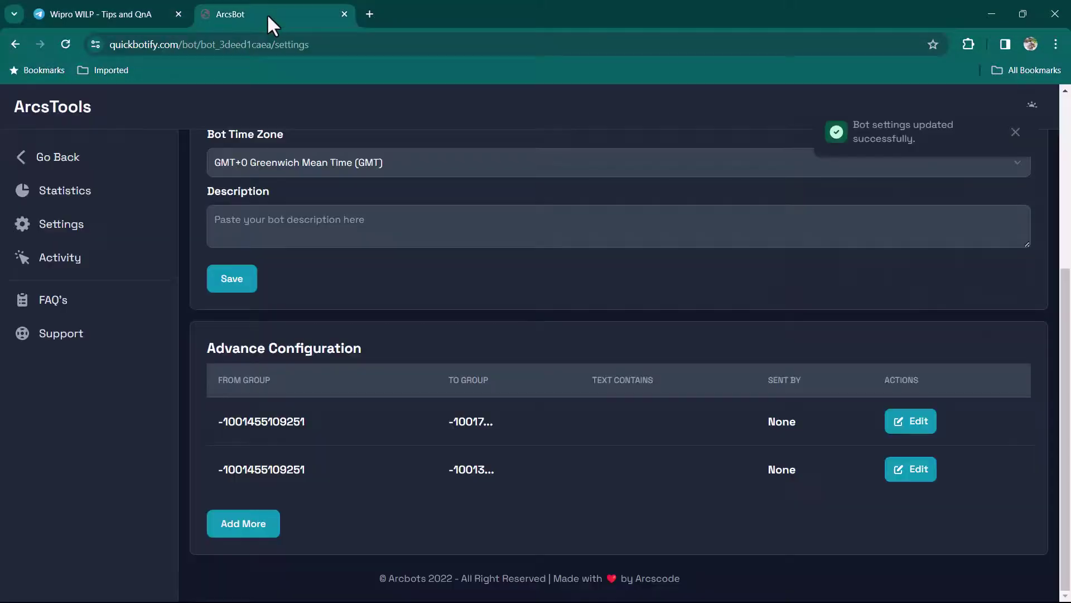